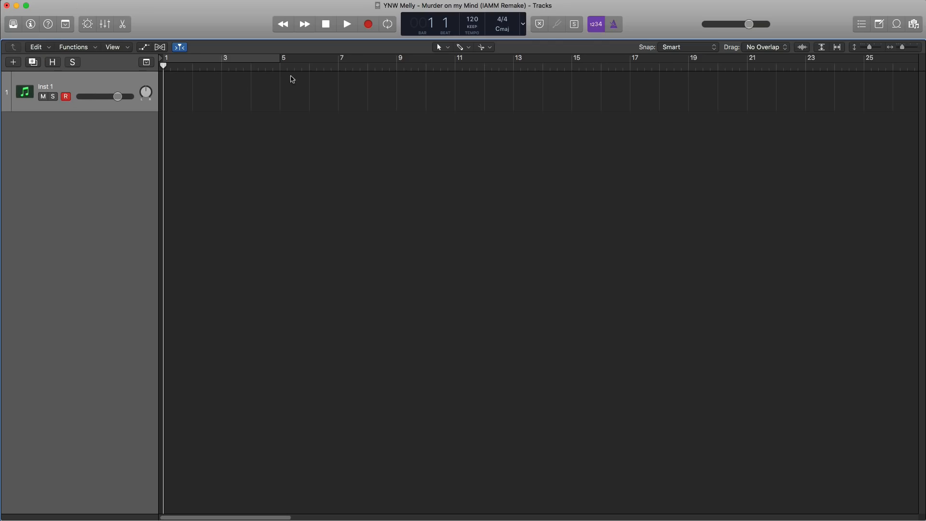
# Set the project tempo to 115 and load the Yamaha Grand Piano sound onto the instrument track
pyautogui.doubleClick(472, 20)
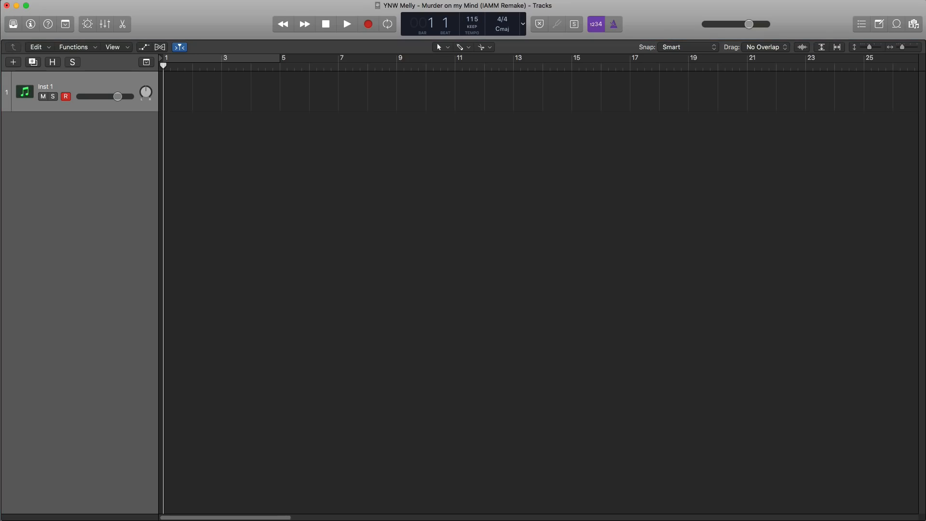
pyautogui.click(19, 27)
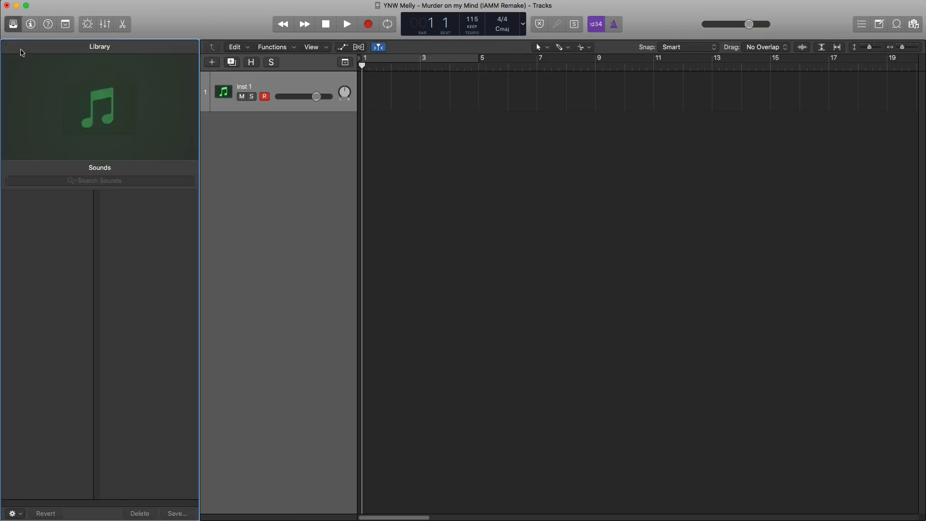
pyautogui.click(29, 277)
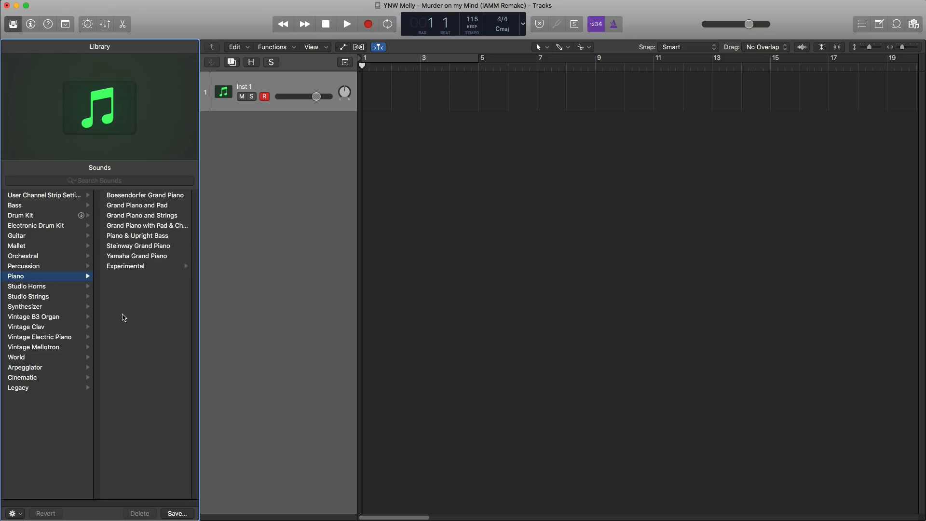
pyautogui.click(12, 27)
pyautogui.click(13, 25)
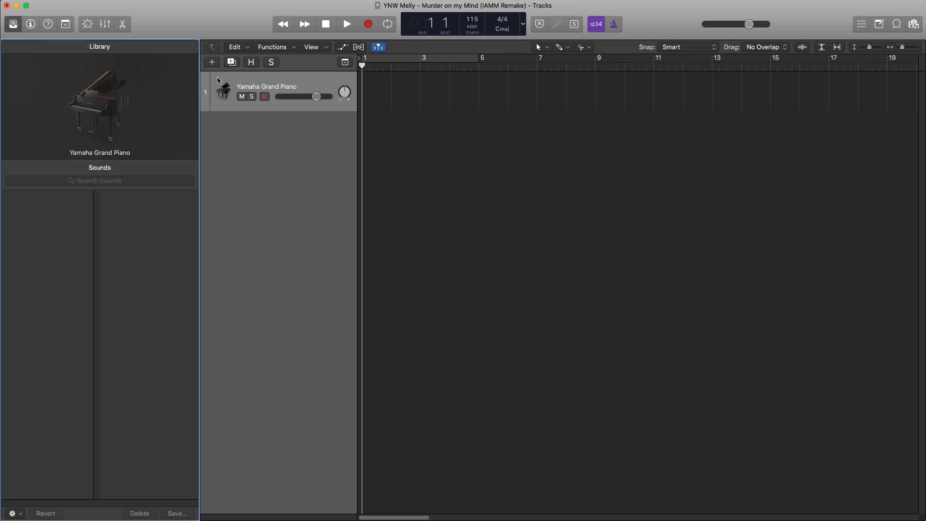
# Cycle bars 1 to 9, create a piano region filling that range, and open it for note editing
pyautogui.click(395, 62)
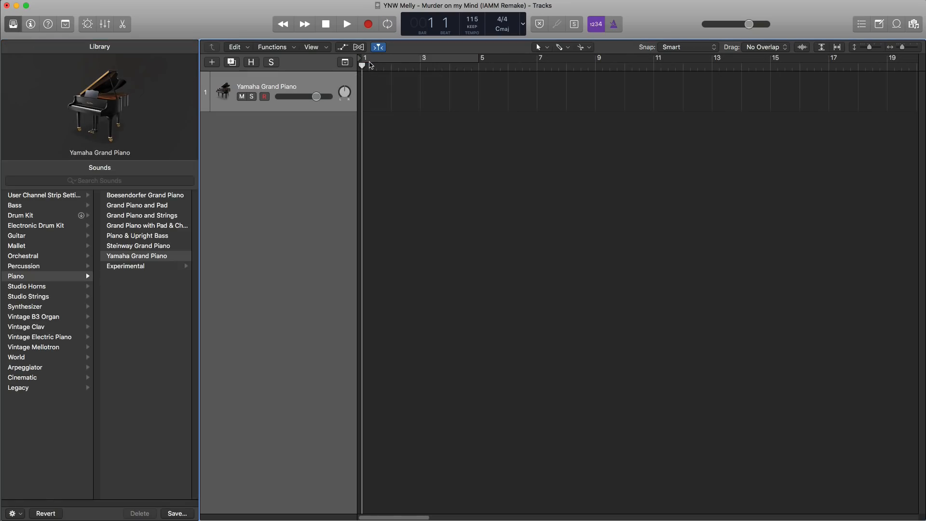
pyautogui.moveTo(371, 65); pyautogui.dragTo(584, 58)
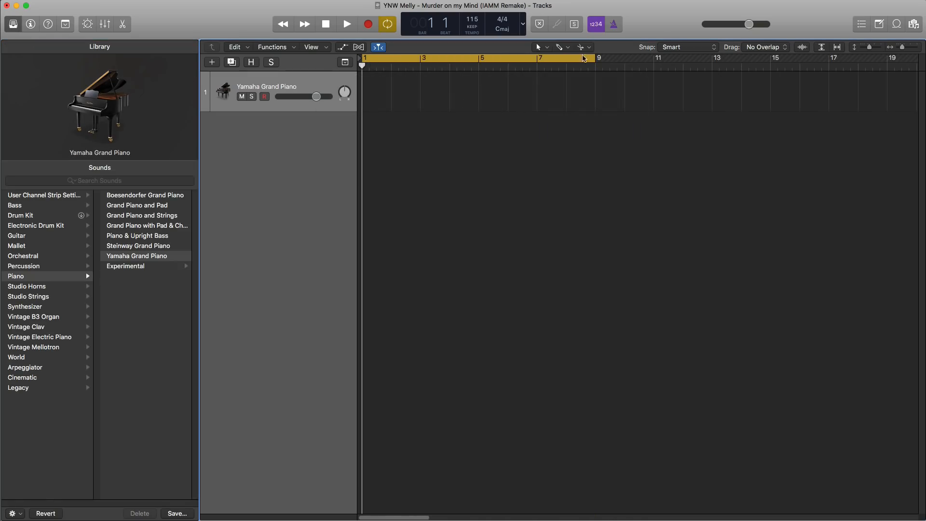
pyautogui.moveTo(389, 102); pyautogui.dragTo(591, 103)
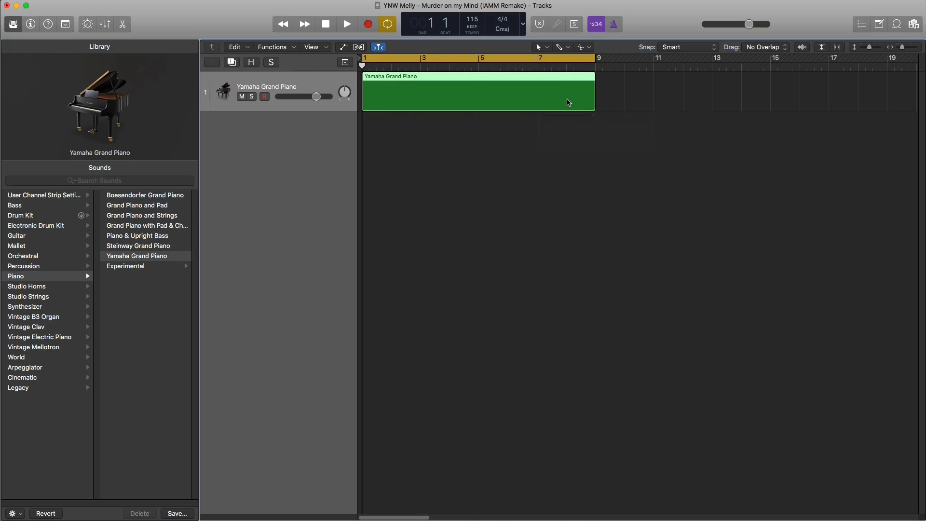
pyautogui.doubleClick(569, 100)
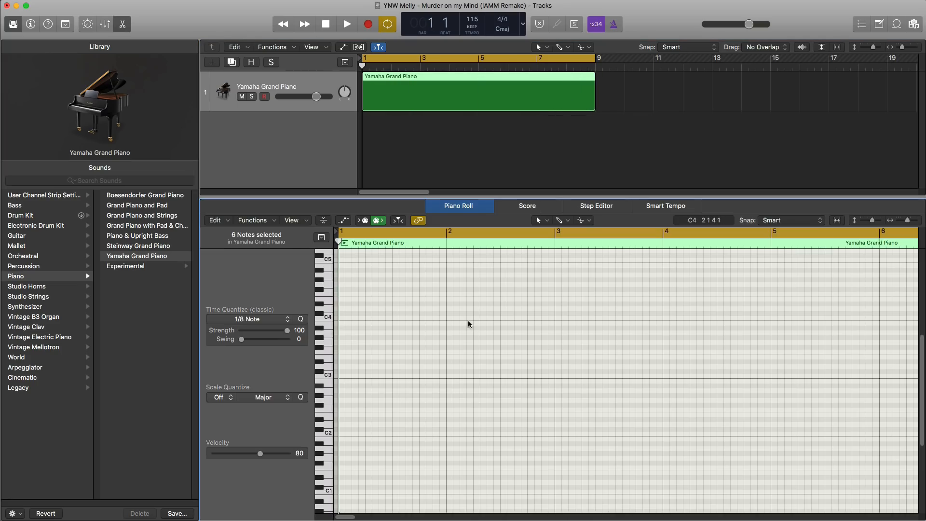
# Enter a three-beat C minor chord with C3, D#3 and G3 at bar 1 and play it back
pyautogui.keyDown('super'); pyautogui.click(345, 345); pyautogui.keyUp('super')
pyautogui.moveTo(349, 344); pyautogui.dragTo(371, 381)
pyautogui.press('space')
pyautogui.press('space')
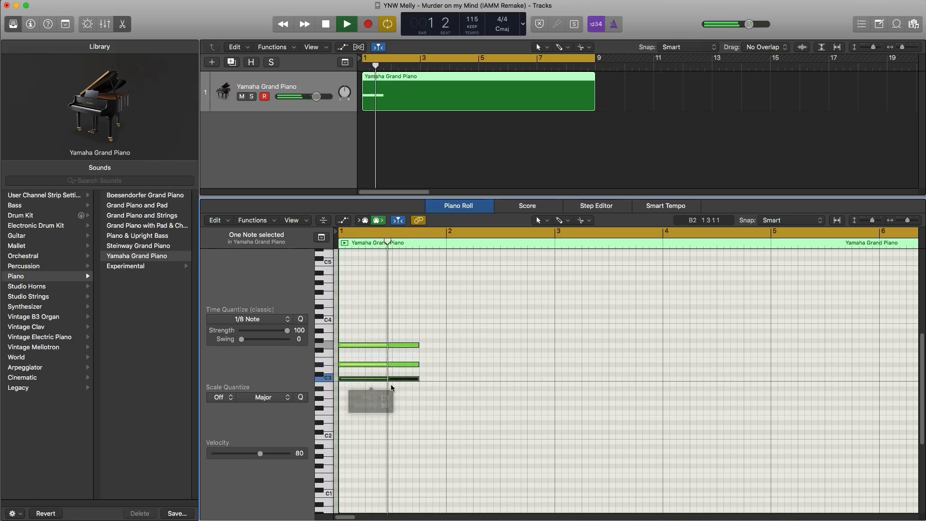
pyautogui.press('space')
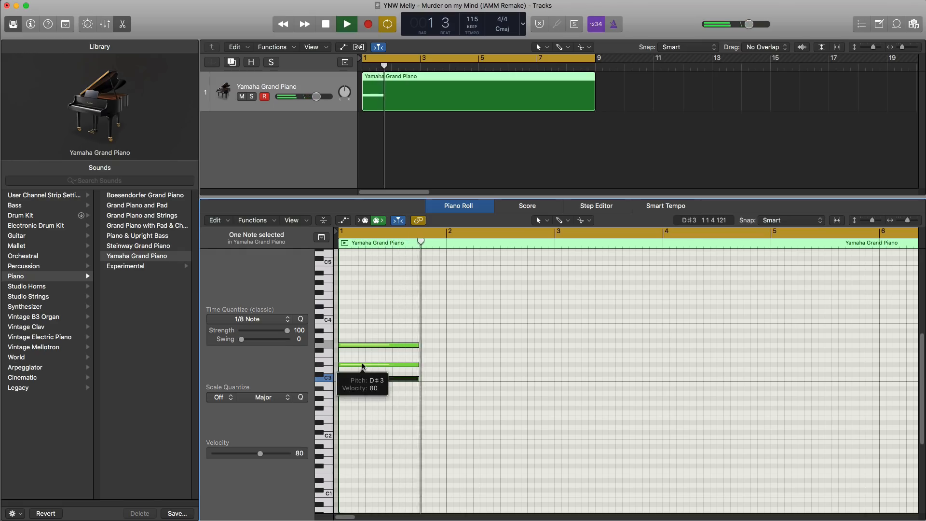
pyautogui.press('space')
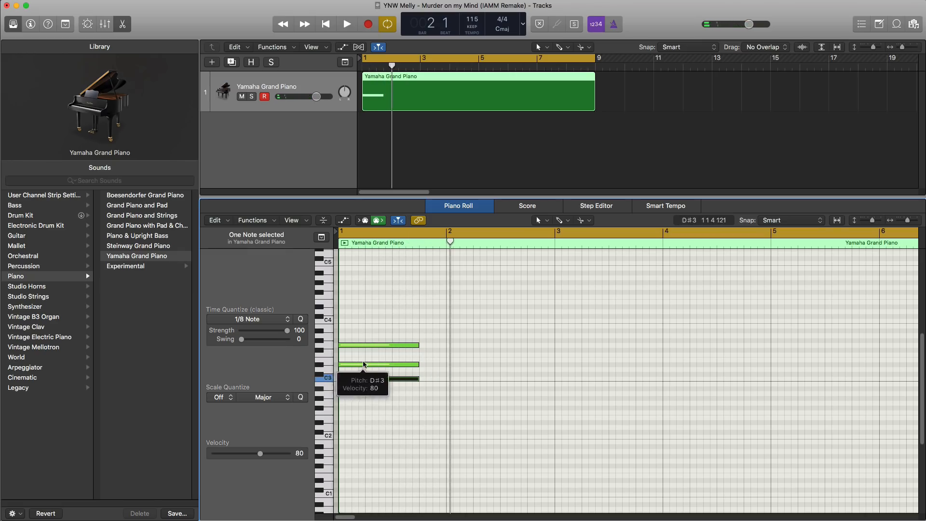
# Copy the chord's G3 note down to G#1 as a bass note and play it back
pyautogui.moveTo(358, 344); pyautogui.dragTo(359, 454)
pyautogui.press('space')
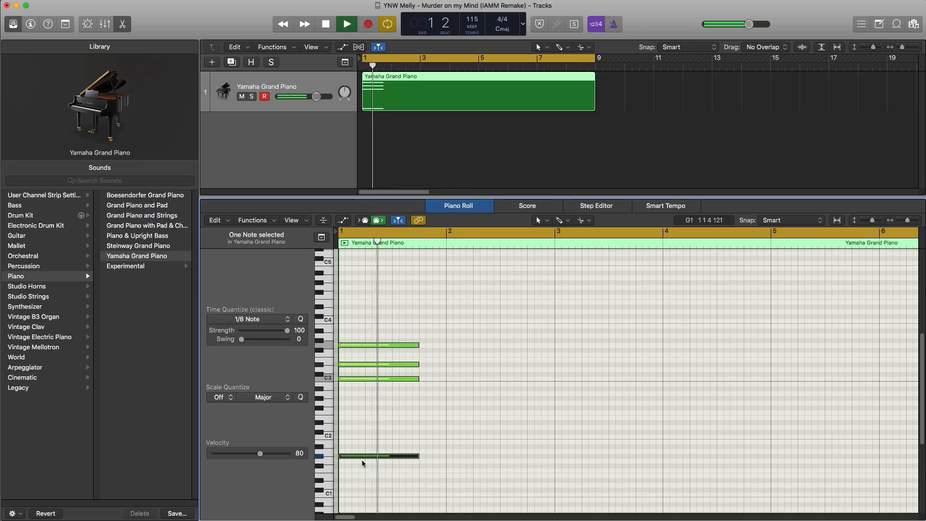
pyautogui.press('space')
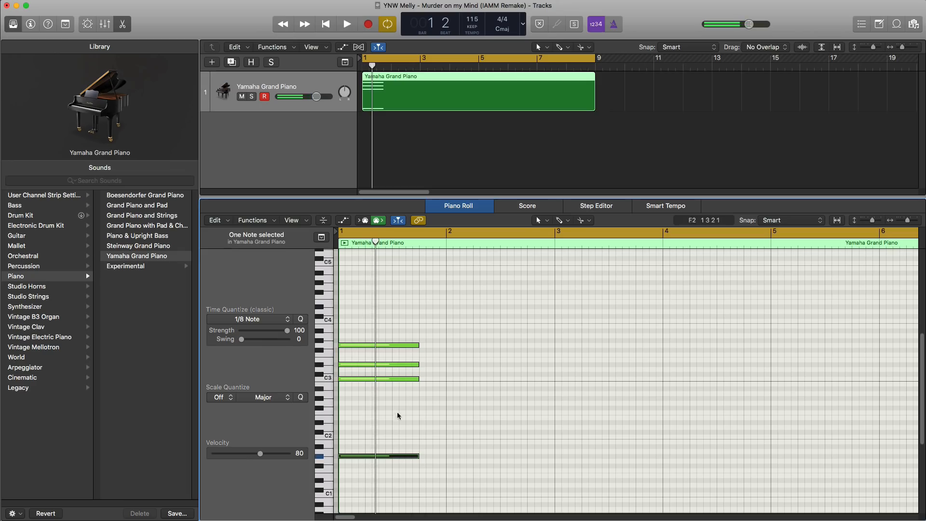
# Build a second three-beat chord at bar 1 beat 4 by copying C3 and D#3 and adding G#2, checking it by playback
pyautogui.moveTo(402, 403); pyautogui.dragTo(380, 294)
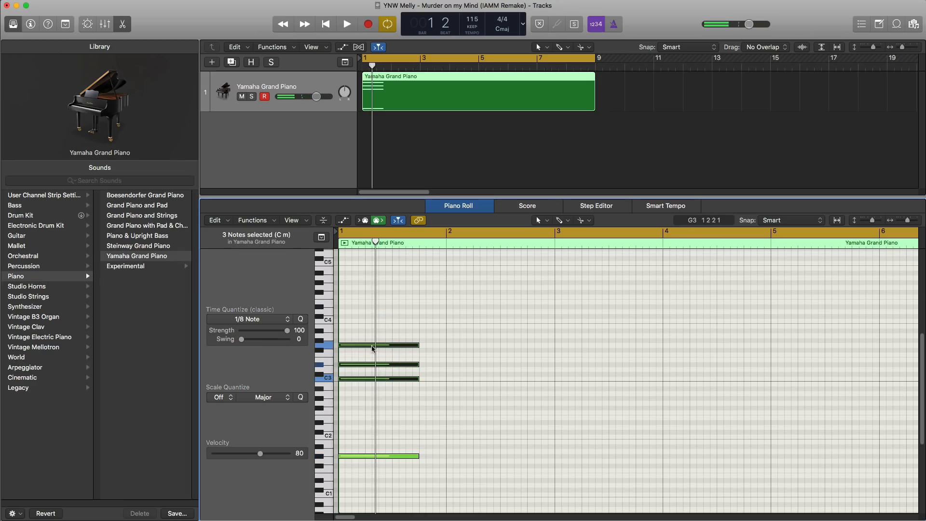
pyautogui.moveTo(393, 368); pyautogui.dragTo(475, 366)
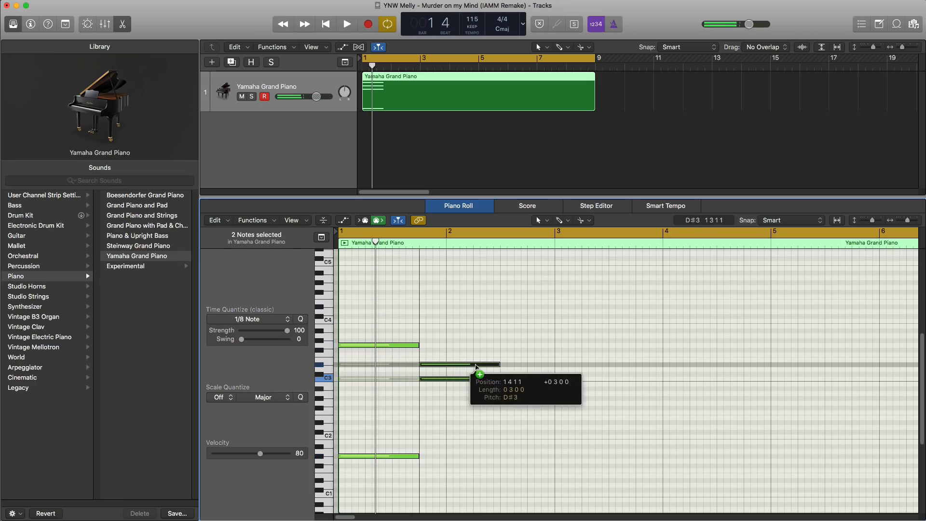
pyautogui.press('space')
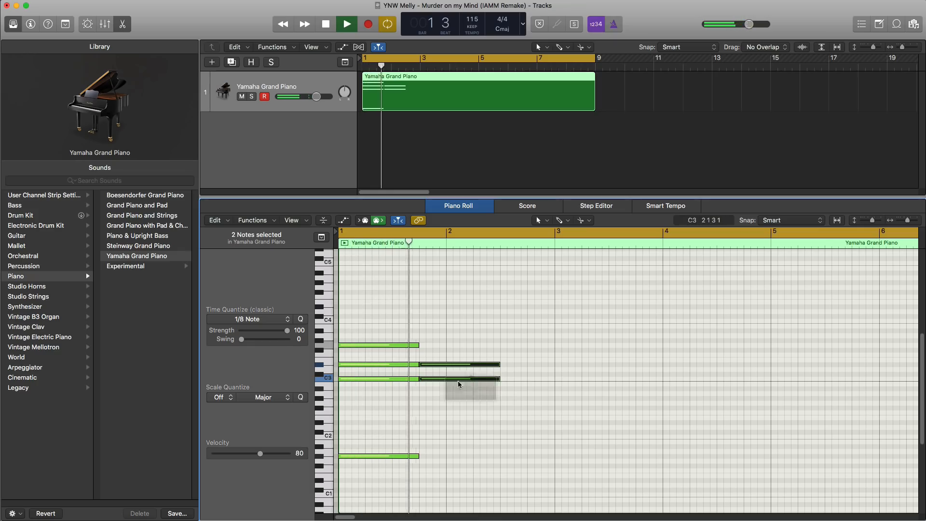
pyautogui.press('space')
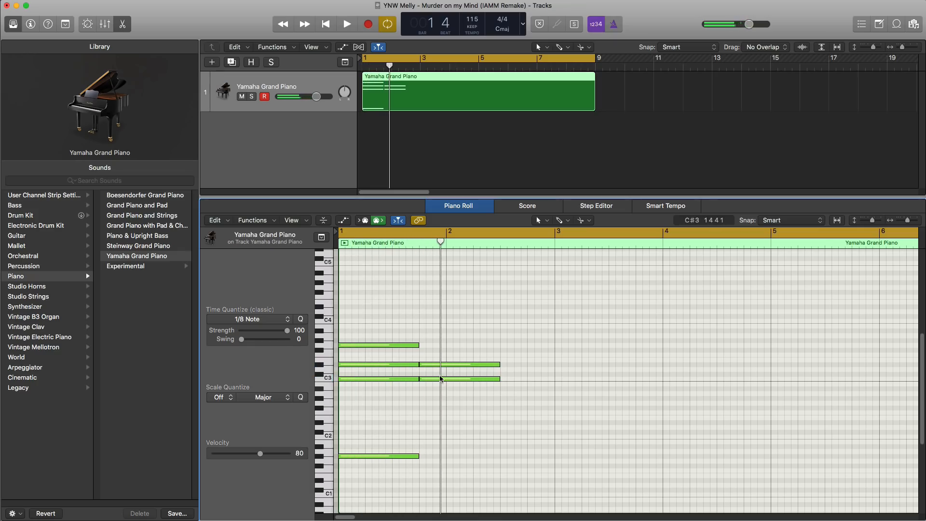
pyautogui.moveTo(441, 384); pyautogui.dragTo(439, 401)
pyautogui.press('space')
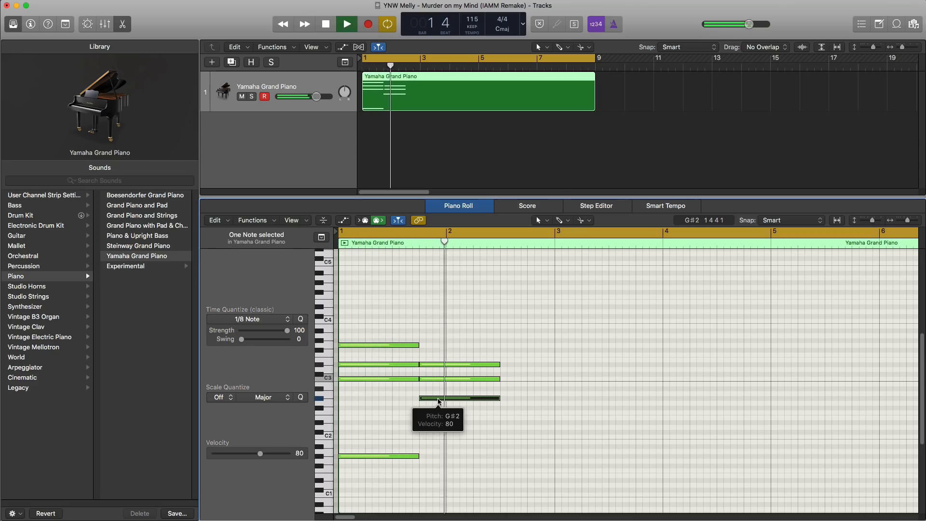
pyautogui.press('space')
pyautogui.press('space')
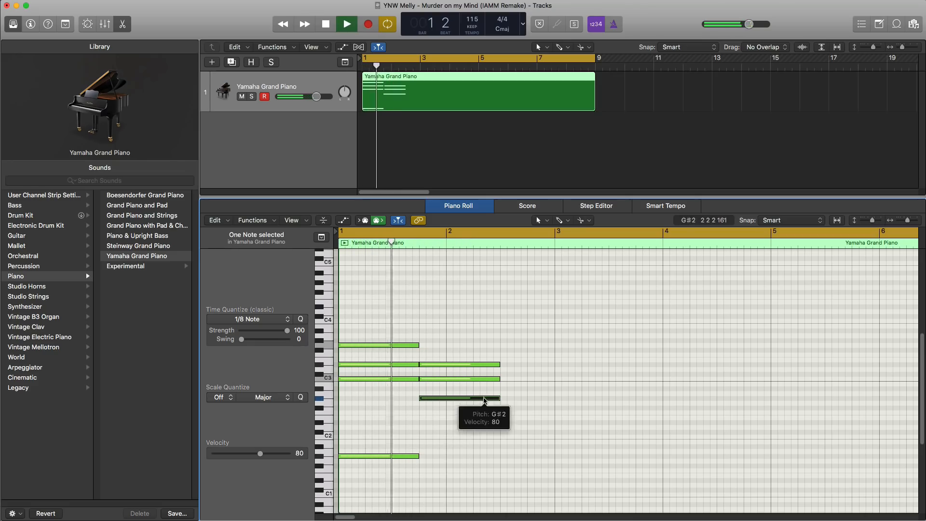
pyautogui.press('space')
# Copy the G#1 bass note to F1 under the second chord and play the result
pyautogui.click(421, 470)
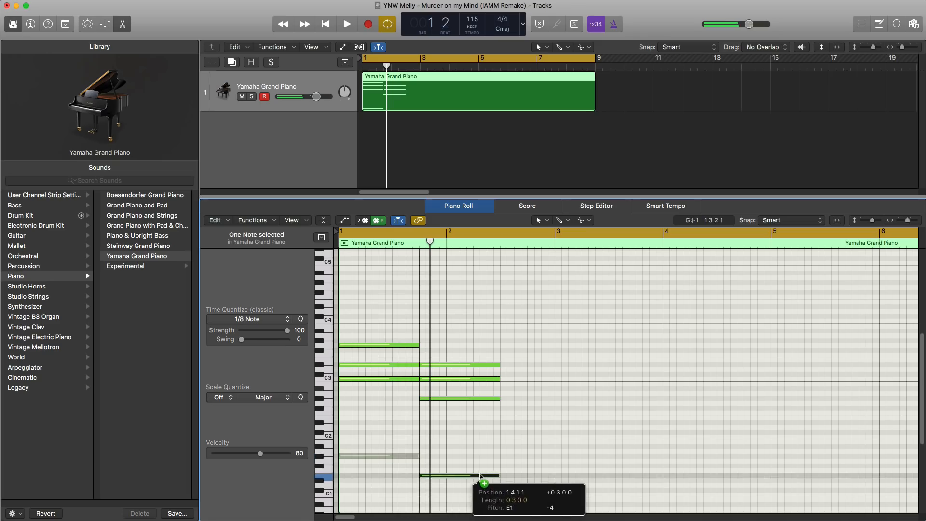
pyautogui.press('space')
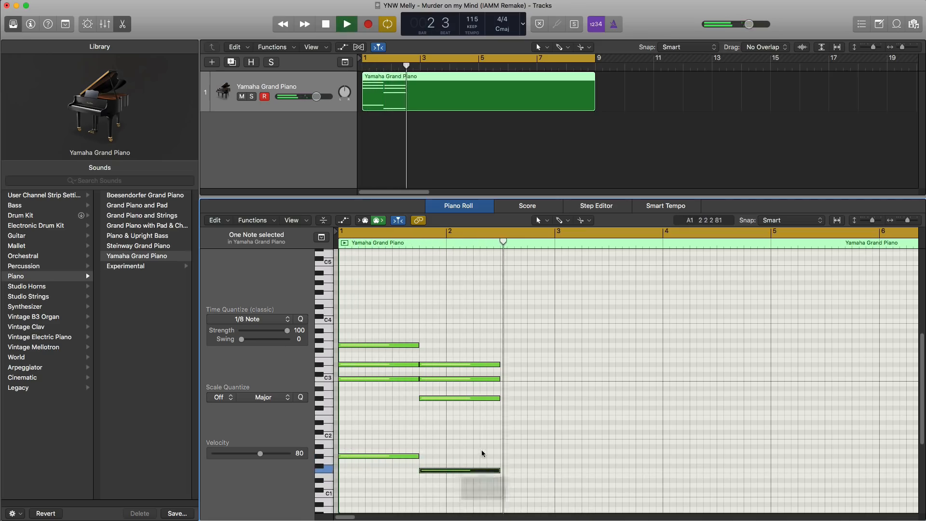
pyautogui.press('space')
# Duplicate both bass notes one octave lower, at G#0 and F0, and play them back
pyautogui.scroll(-5, 473, 420)
pyautogui.click(467, 424)
pyautogui.moveTo(467, 424); pyautogui.dragTo(357, 431)
pyautogui.press('space')
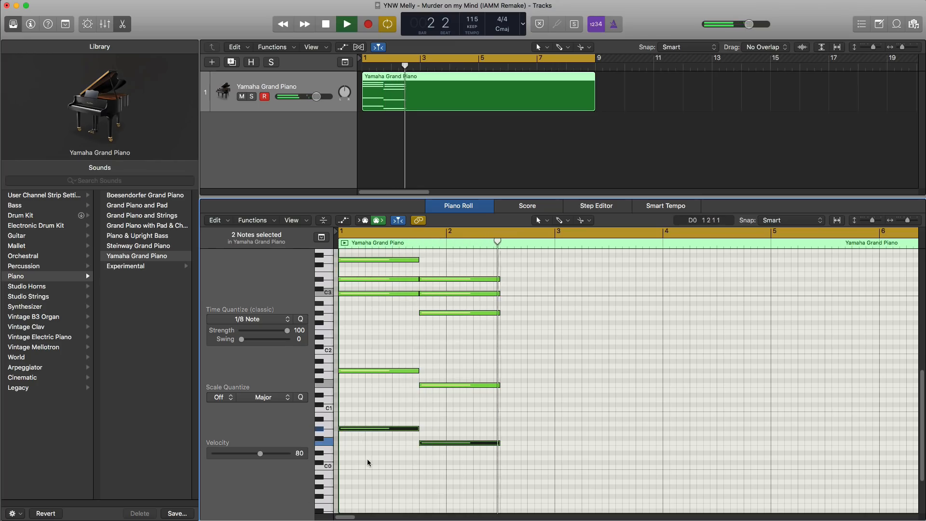
pyautogui.press('space')
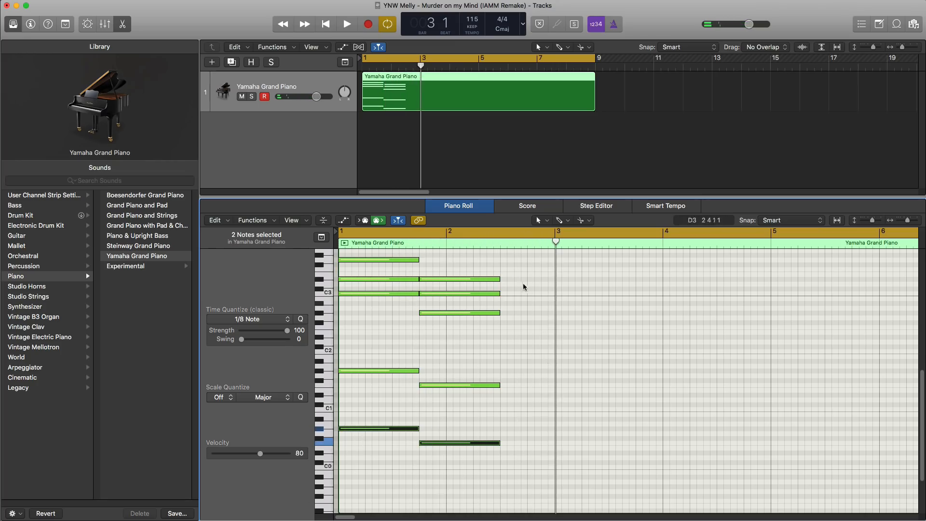
# Add a run of half-beat notes A#3, G#3, G3, G#3 from bar 2 beat 3 and play it back
pyautogui.scroll(2, 523, 283)
pyautogui.keyDown('super'); pyautogui.click(508, 266); pyautogui.keyUp('super')
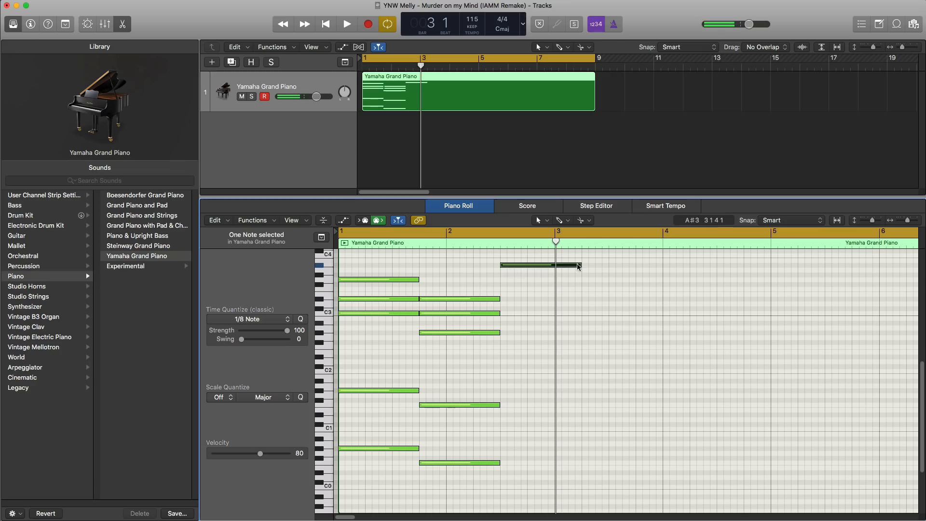
pyautogui.moveTo(578, 267); pyautogui.dragTo(514, 266)
pyautogui.press('space')
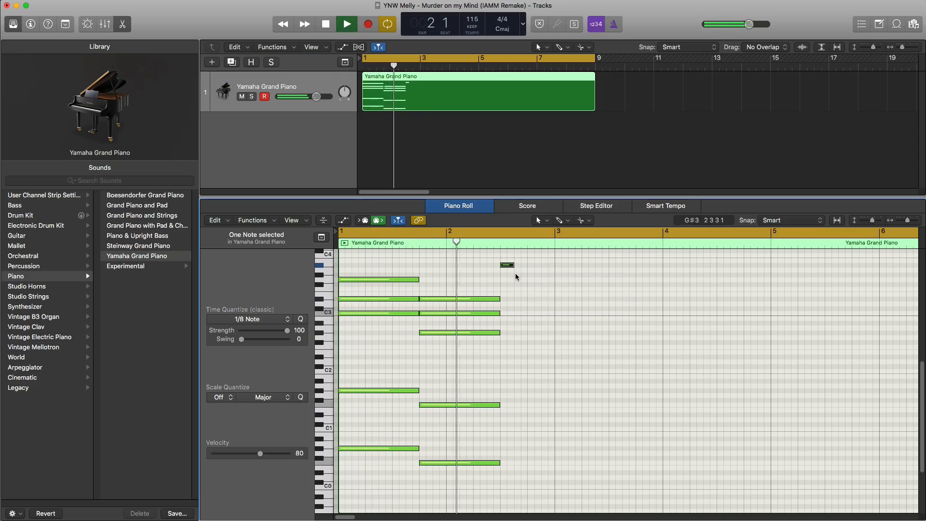
pyautogui.press('space')
pyautogui.keyDown('super'); pyautogui.click(516, 275); pyautogui.keyUp('super')
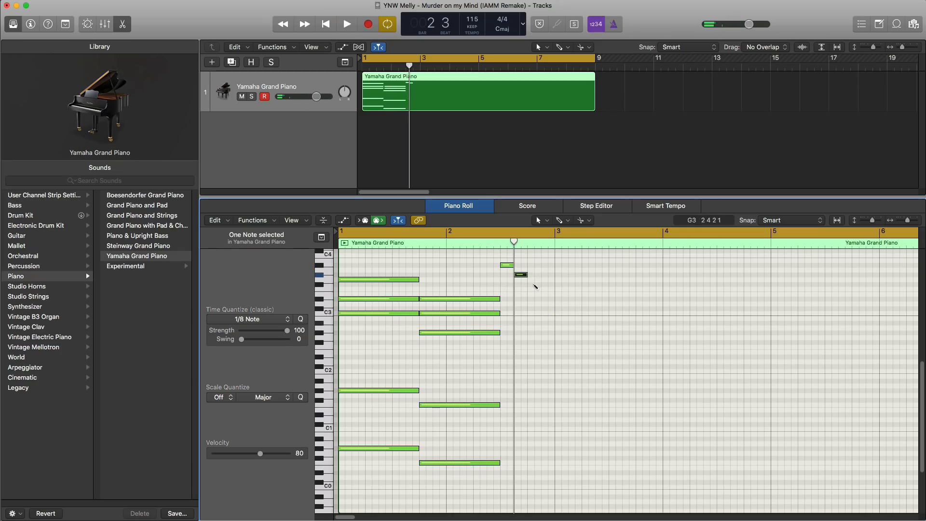
pyautogui.press('space')
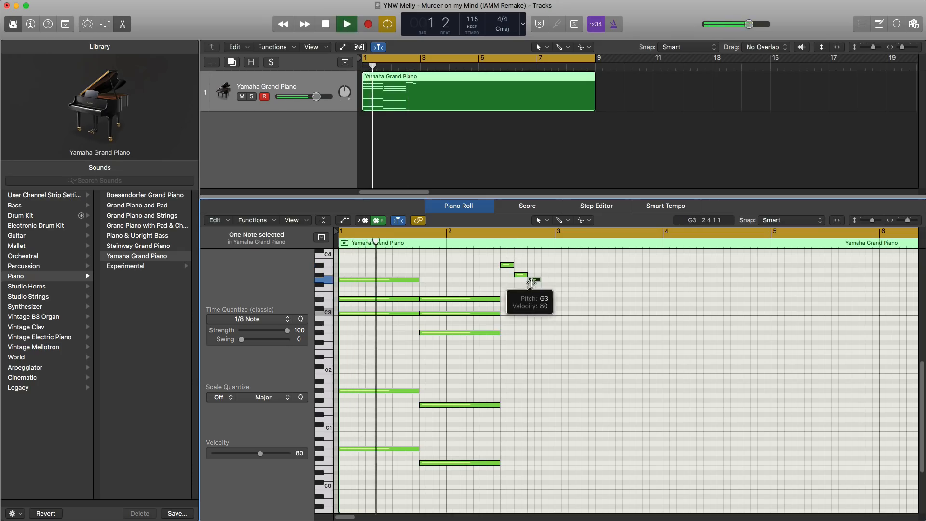
pyautogui.keyDown('super'); pyautogui.click(544, 275); pyautogui.keyUp('super')
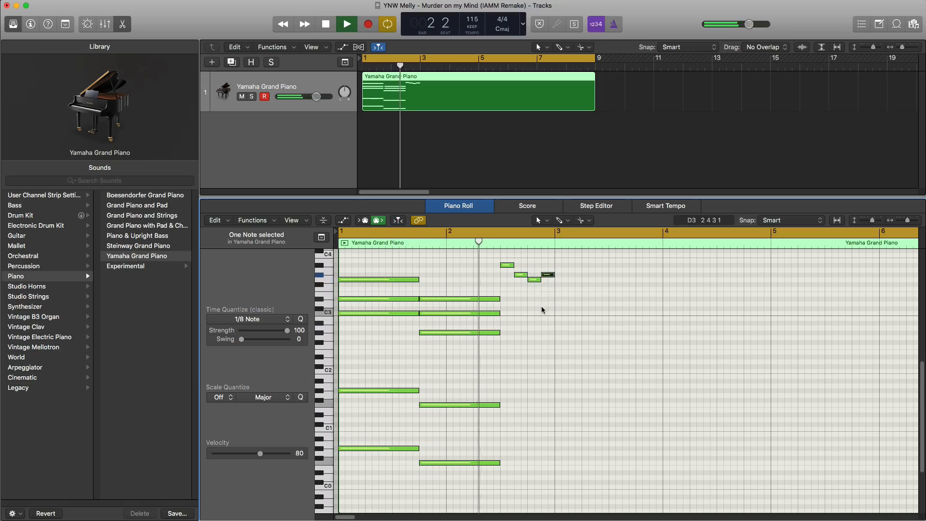
pyautogui.press('space')
pyautogui.press('space')
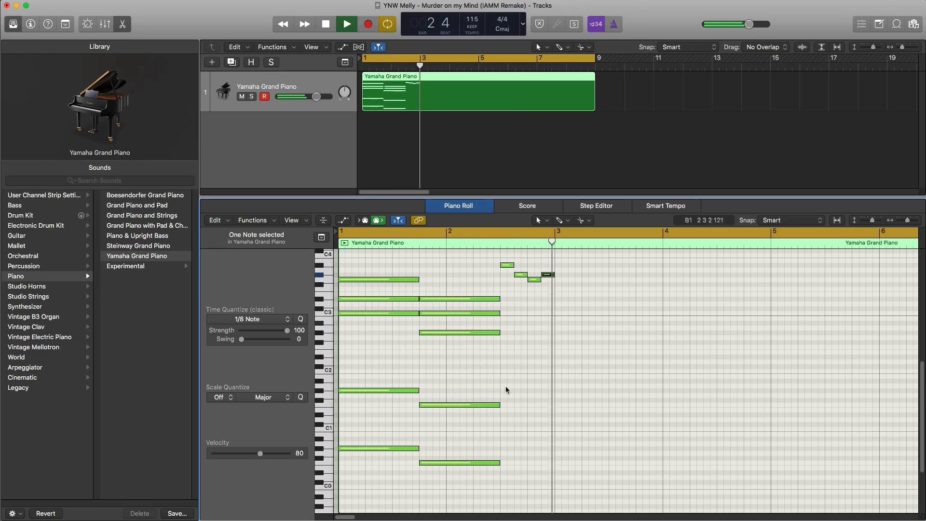
pyautogui.press('space')
# Duplicate all the notes of the first two bars to bar 3 and play the region
pyautogui.moveTo(603, 459); pyautogui.dragTo(367, 273)
pyautogui.moveTo(599, 478); pyautogui.dragTo(365, 262)
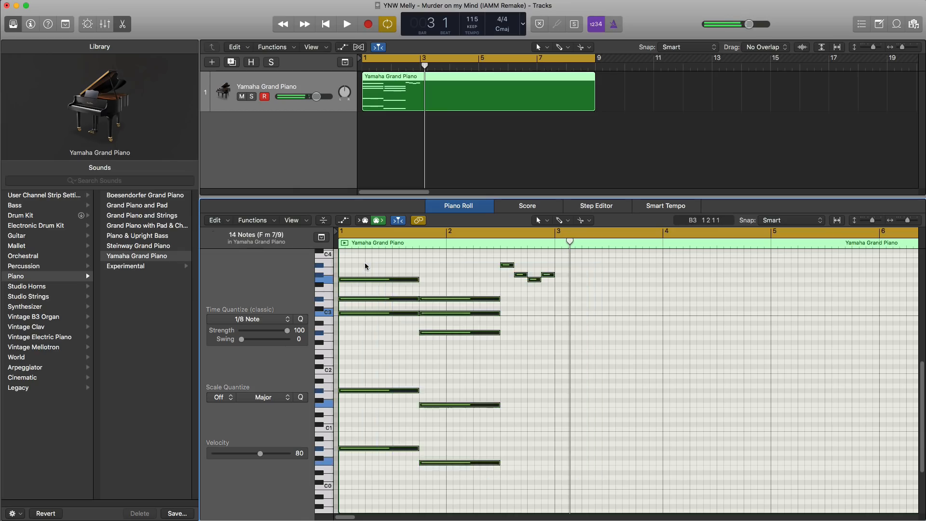
pyautogui.press('super+c')
pyautogui.press('super+v')
pyautogui.press('space')
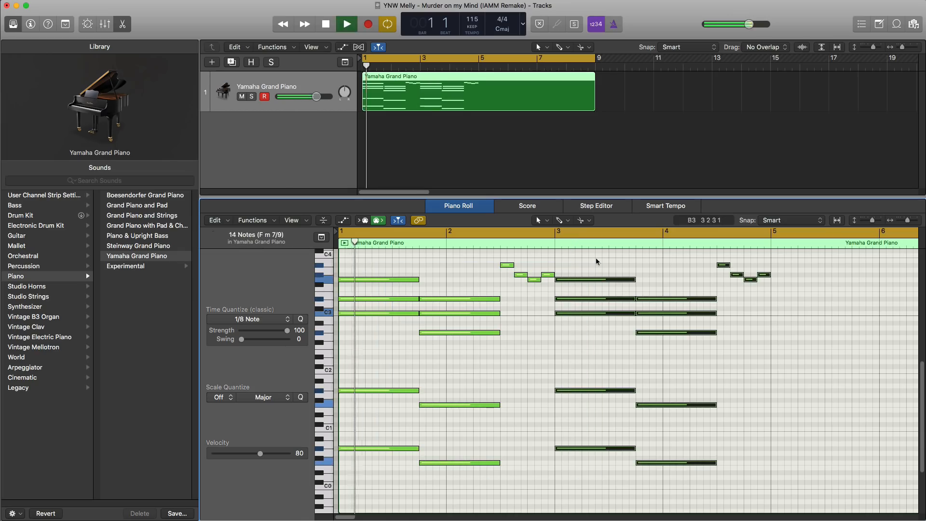
pyautogui.press('space')
# Set the cycle range to bars 3 through 5 and play back the duplicated phrase
pyautogui.moveTo(556, 235); pyautogui.dragTo(765, 245)
pyautogui.press('space')
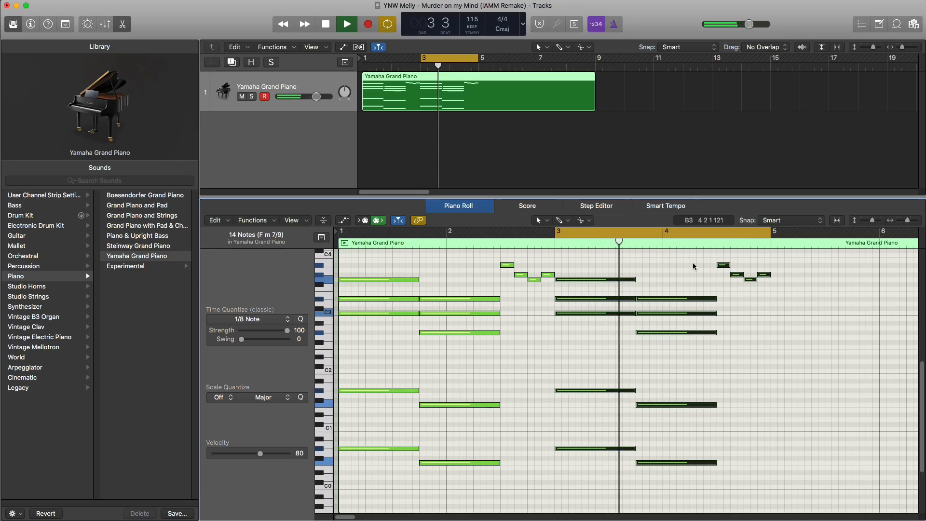
pyautogui.press('space')
# Raise the G#1 bass note at bar 3 to C2 and play it back
pyautogui.click(583, 371)
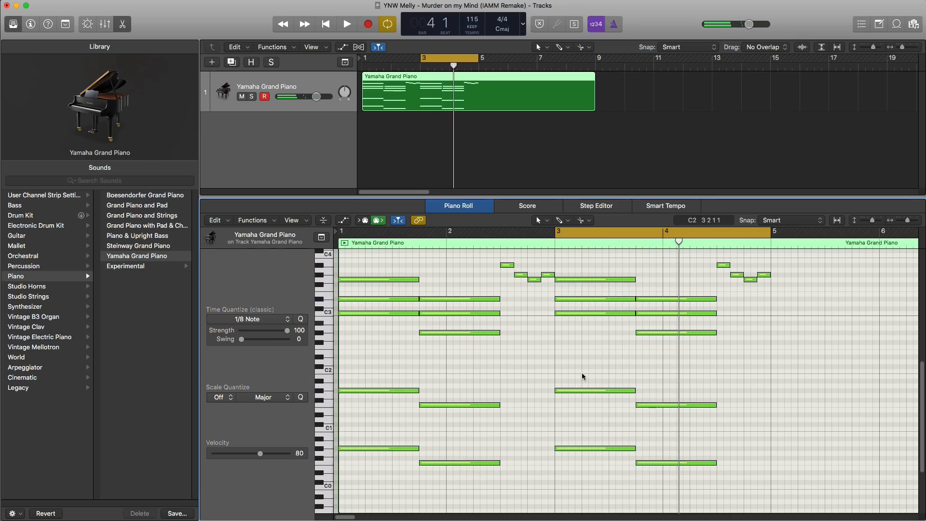
pyautogui.moveTo(576, 391); pyautogui.dragTo(573, 374)
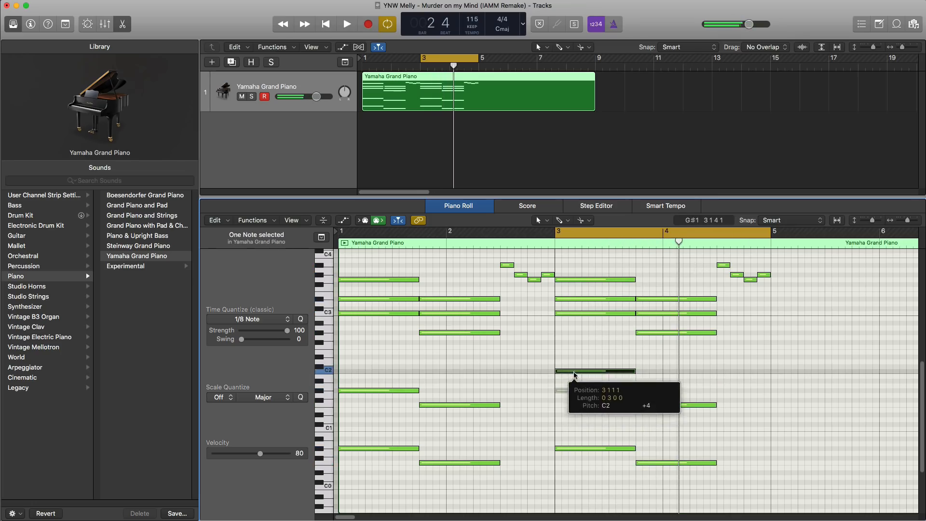
pyautogui.press('space')
pyautogui.press('space')
pyautogui.press('space')
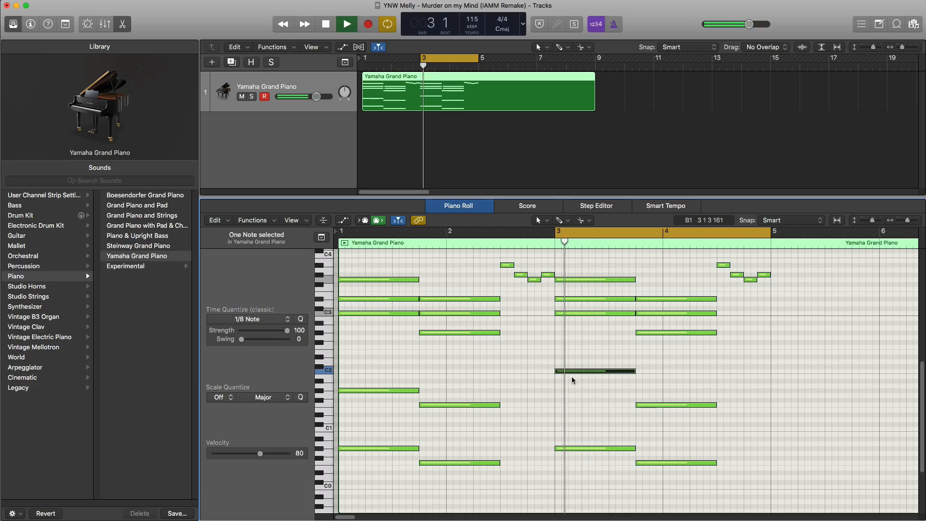
# Raise the low bass note at bar 3 to C1 and the following bass pair to G1 and G0
pyautogui.press('space')
pyautogui.moveTo(578, 449); pyautogui.dragTo(578, 431)
pyautogui.press('space')
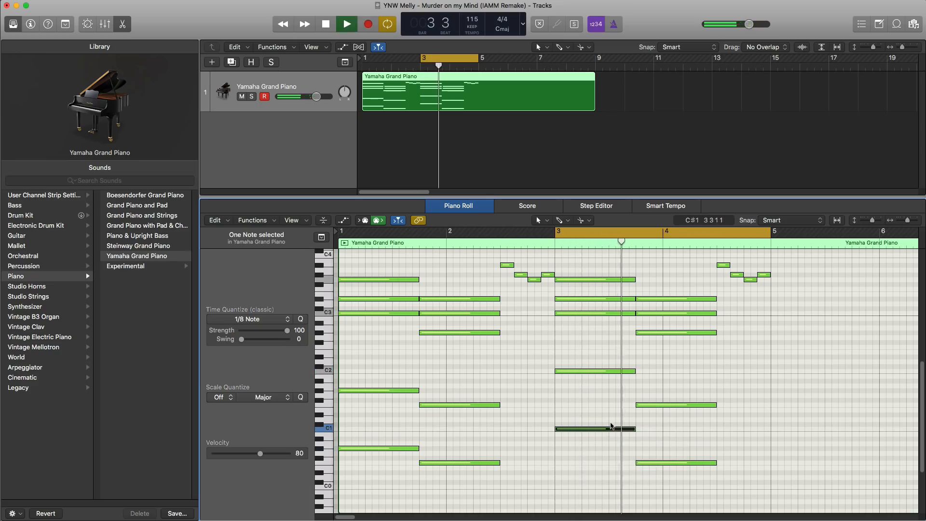
pyautogui.moveTo(649, 404); pyautogui.dragTo(650, 395)
pyautogui.moveTo(644, 463); pyautogui.dragTo(644, 456)
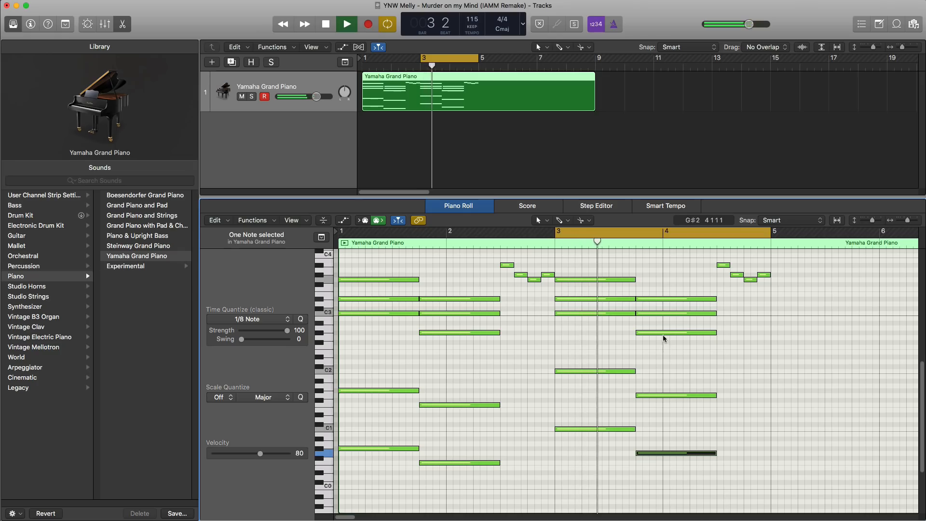
# Change the chord starting at bar 3 beat 4 to B2, D3 and F3 and play it back
pyautogui.click(648, 333)
pyautogui.moveTo(649, 333); pyautogui.dragTo(646, 306)
pyautogui.click(649, 305)
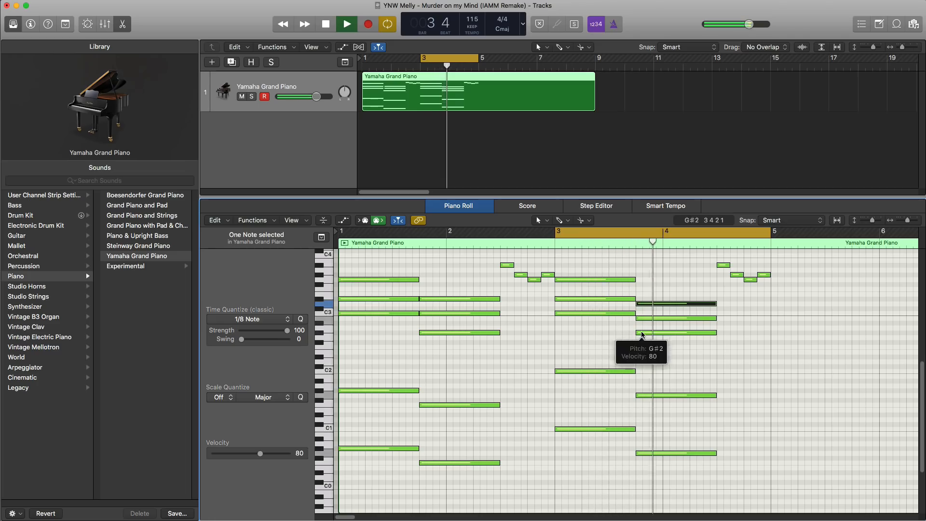
pyautogui.press('space')
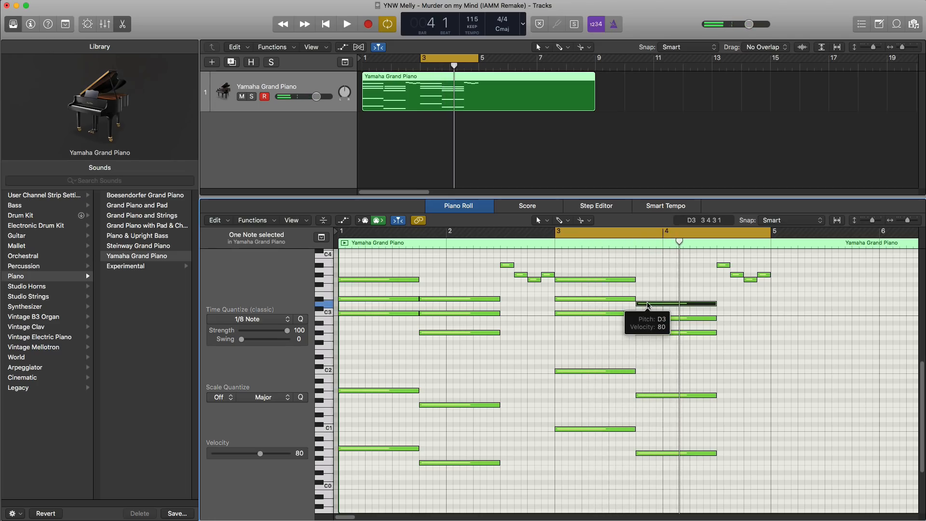
pyautogui.moveTo(647, 304)
pyautogui.mouseDown()
pyautogui.moveTo(648, 319)
pyautogui.moveTo(651, 292)
pyautogui.mouseUp()
pyautogui.press('space')
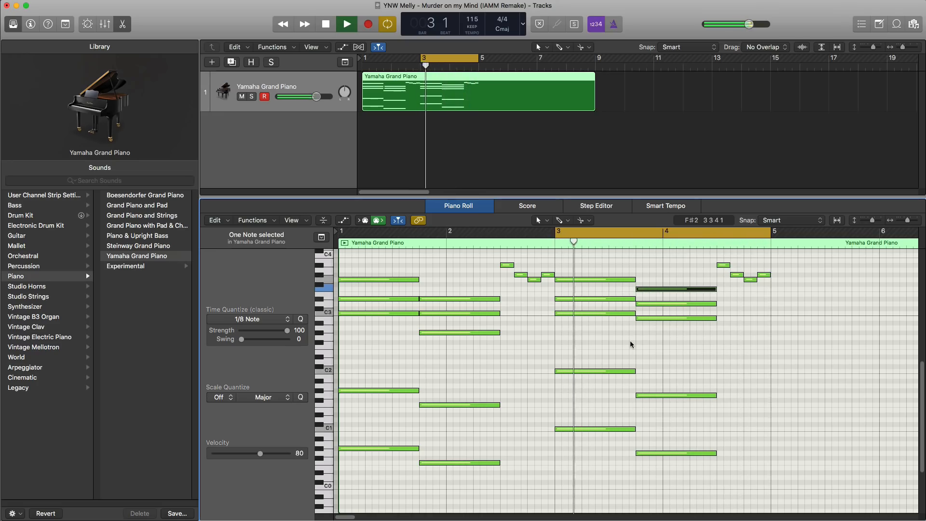
pyautogui.press('space')
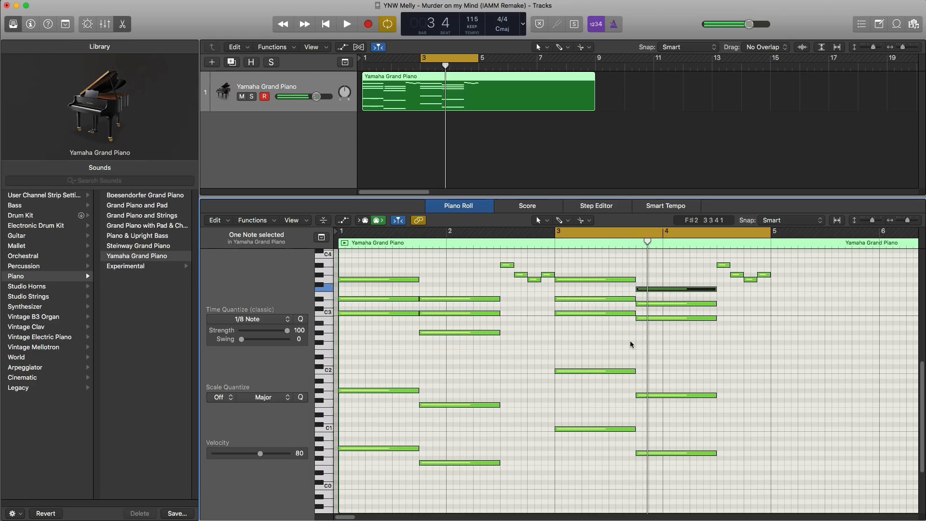
# Repitch the four-note run at bar 4 beat 3 to G3, F3, D#3 and D3 and play it back
pyautogui.click(735, 309)
pyautogui.press('space')
pyautogui.click(723, 267)
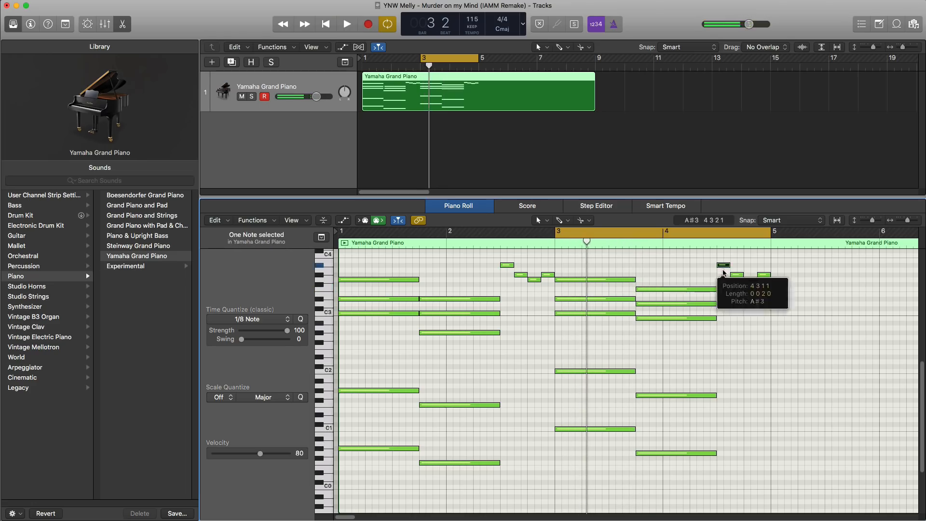
pyautogui.moveTo(722, 270); pyautogui.dragTo(762, 308)
pyautogui.press('space')
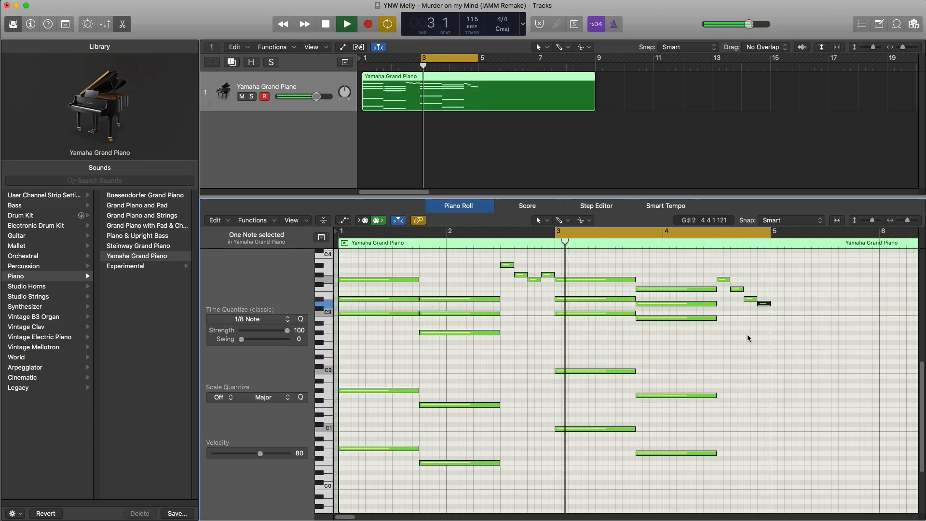
pyautogui.press('space')
# Set the cycle range to bars 1 through 5 and play back the full four-bar progression
pyautogui.moveTo(368, 63); pyautogui.dragTo(470, 66)
pyautogui.press('space')
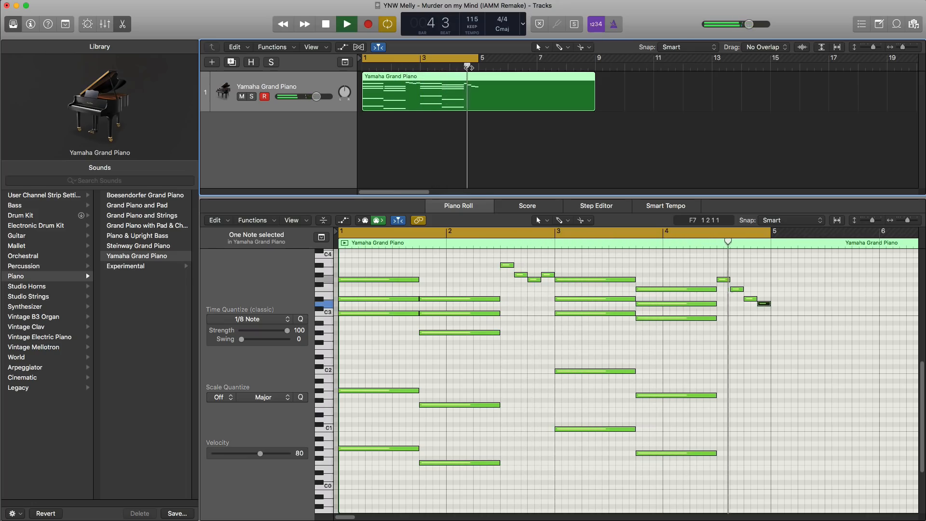
pyautogui.press('space')
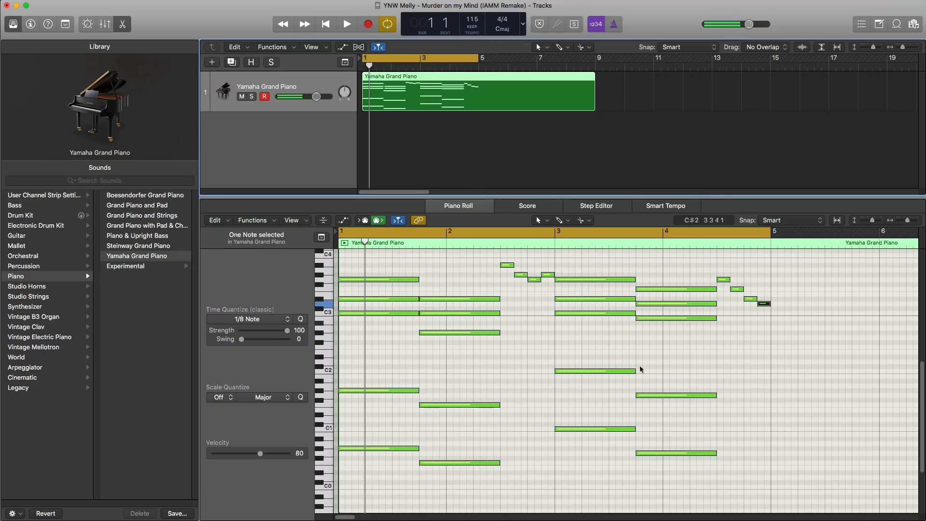
# Duplicate all the notes of the first four bars to bar 5 and set the cycle range to bars 5 through 9
pyautogui.click(787, 380)
pyautogui.press('super+a')
pyautogui.press('super+r')
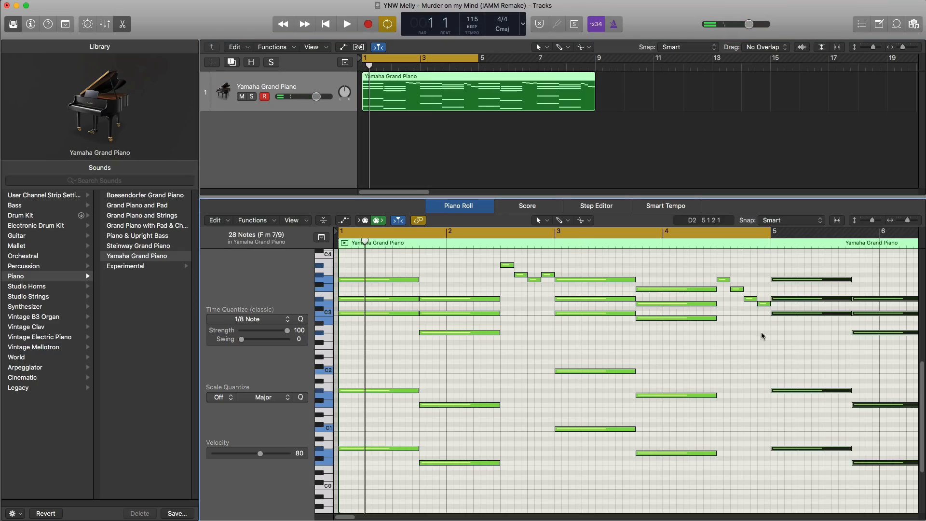
pyautogui.moveTo(419, 60); pyautogui.dragTo(537, 60)
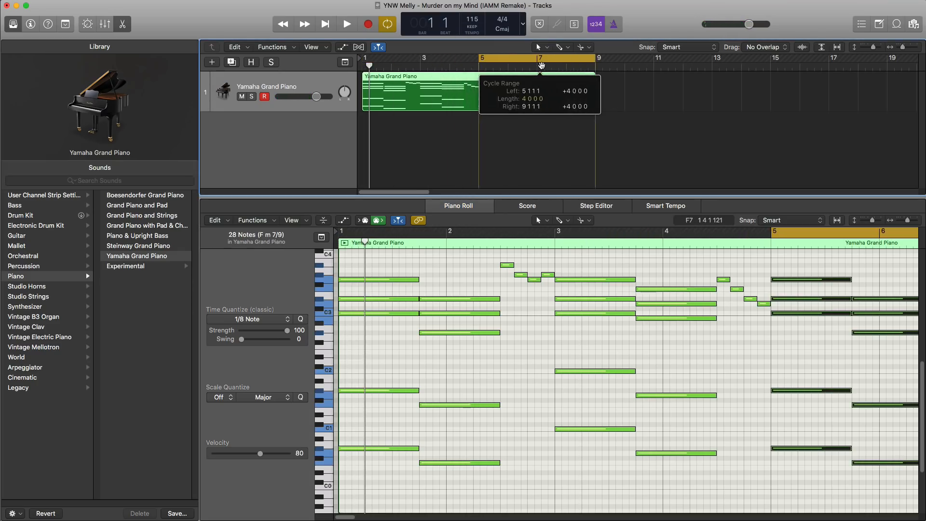
pyautogui.click(617, 278)
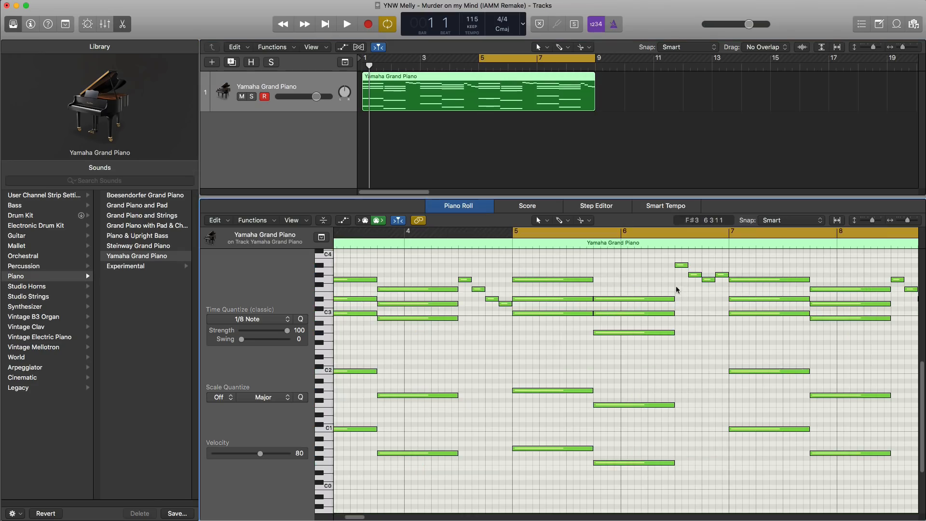
# Repitch the four-note run at bar 6 beat 3 to ascend G3, G#3, A#3 and C4 and play it back
pyautogui.moveTo(682, 268); pyautogui.dragTo(682, 283)
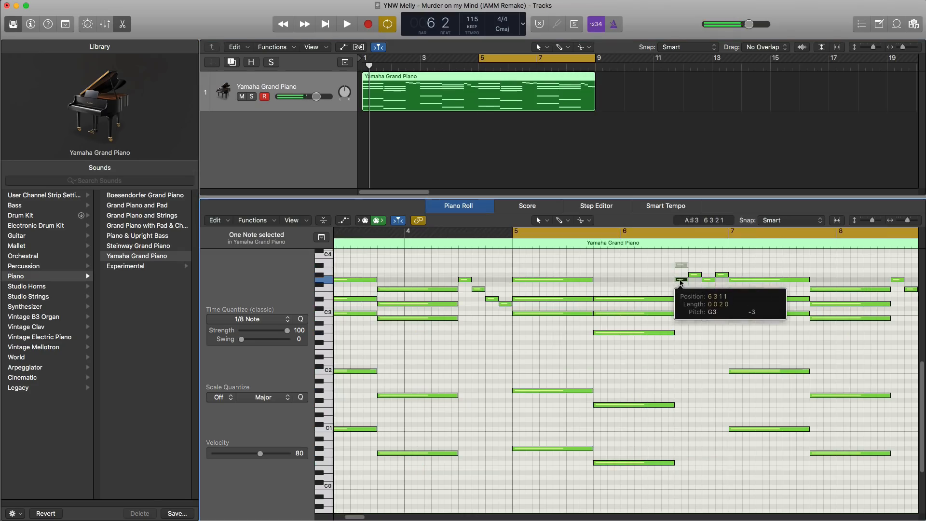
pyautogui.press('space')
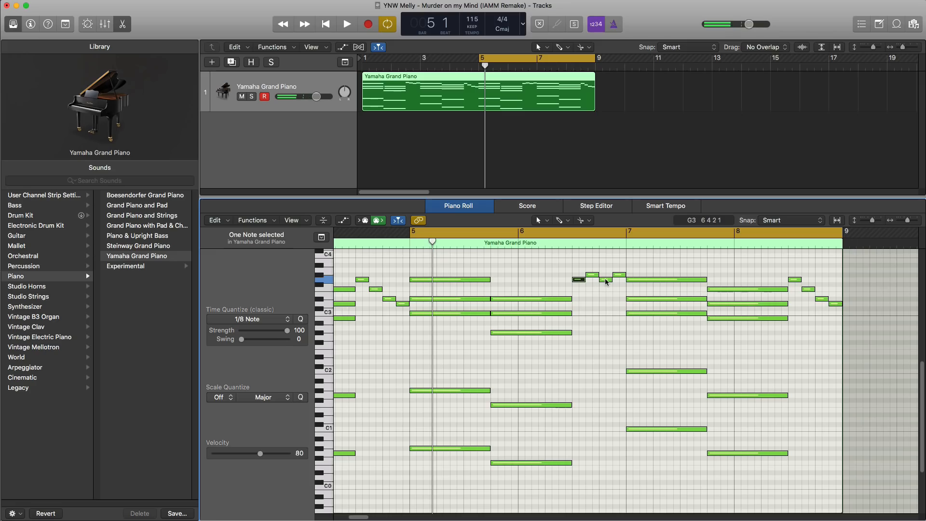
pyautogui.moveTo(604, 279); pyautogui.dragTo(620, 270)
pyautogui.scroll(2, 621, 287)
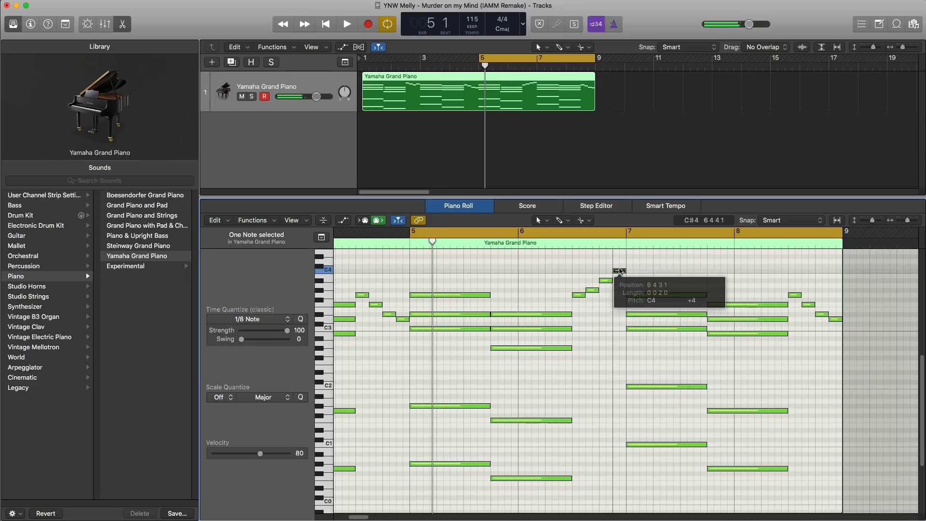
pyautogui.press('space')
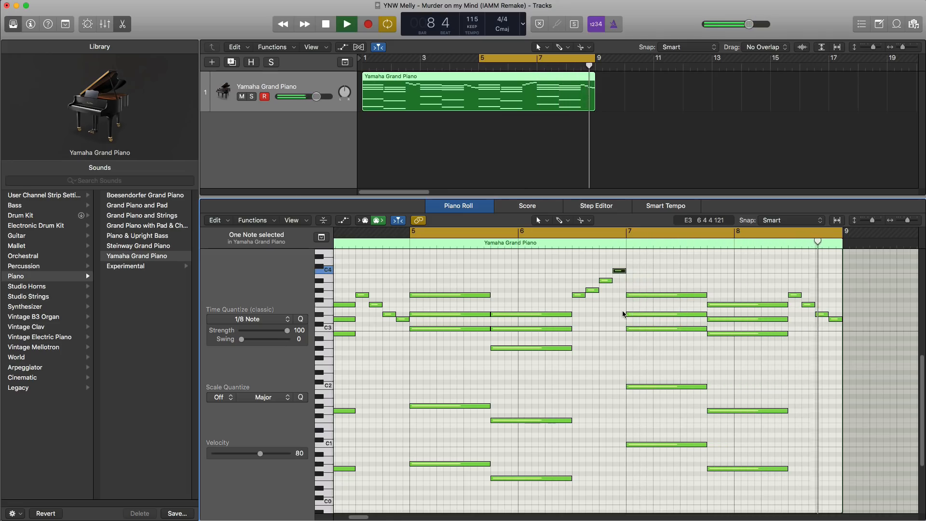
pyautogui.press('space')
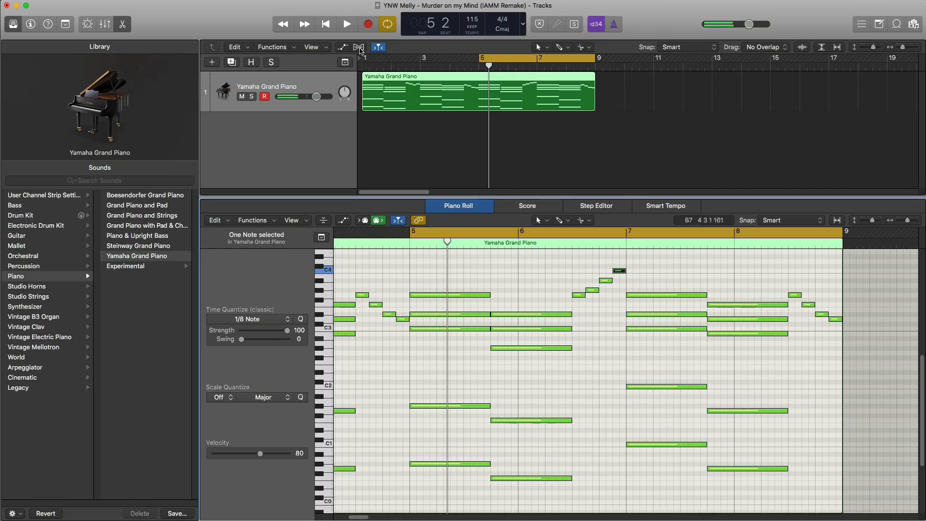
# Set the cycle range to bars 1 through 9 and raise the piano's Low, High and Compression controls during playback
pyautogui.moveTo(366, 63); pyautogui.dragTo(594, 64)
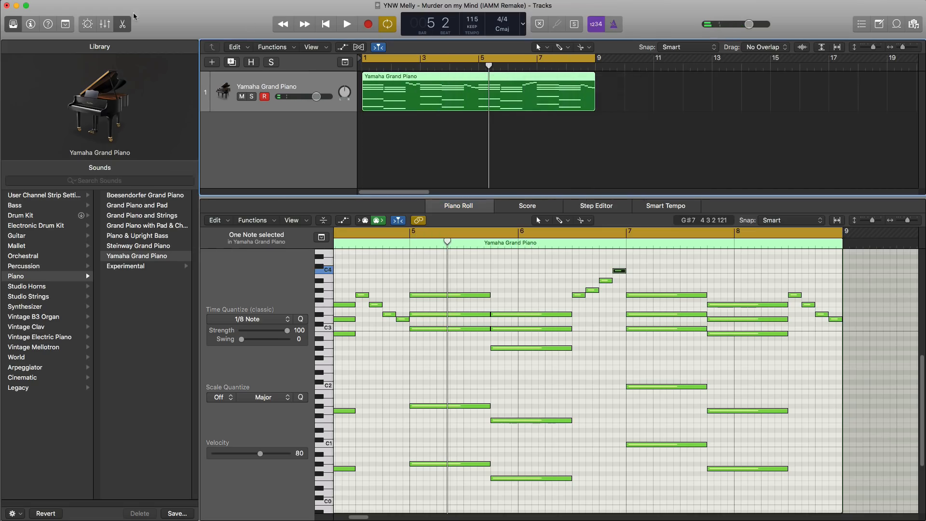
pyautogui.click(87, 24)
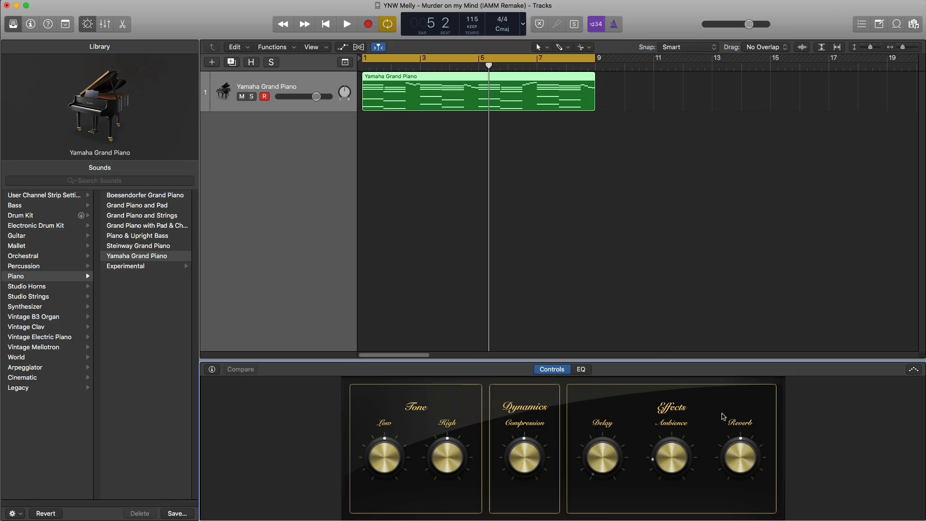
pyautogui.press('space')
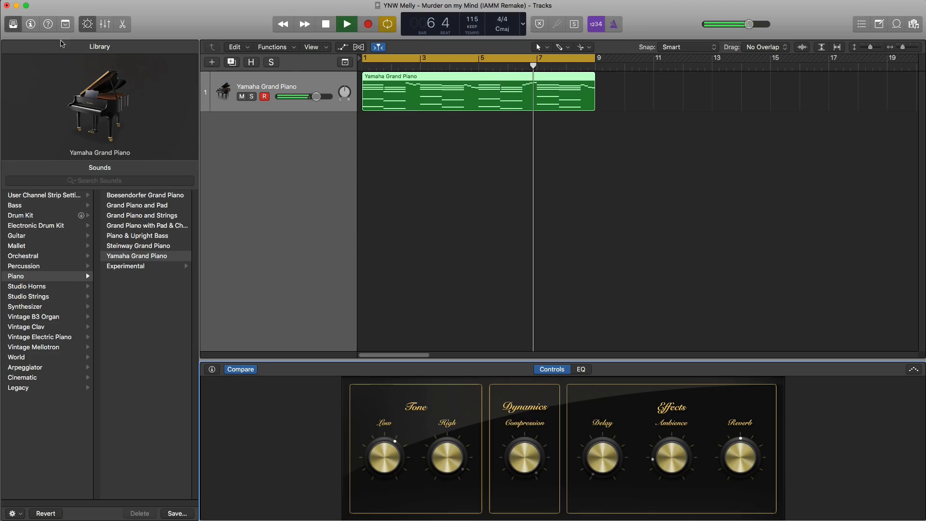
# Show the piano track's channel settings and raise its Delay, Ambience and Reverb effects while playing the loop
pyautogui.click(27, 25)
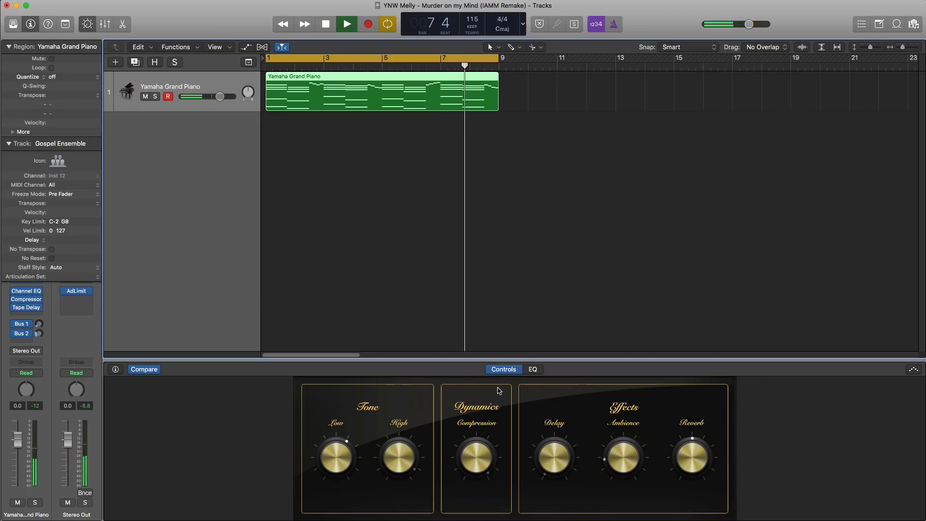
pyautogui.press('space')
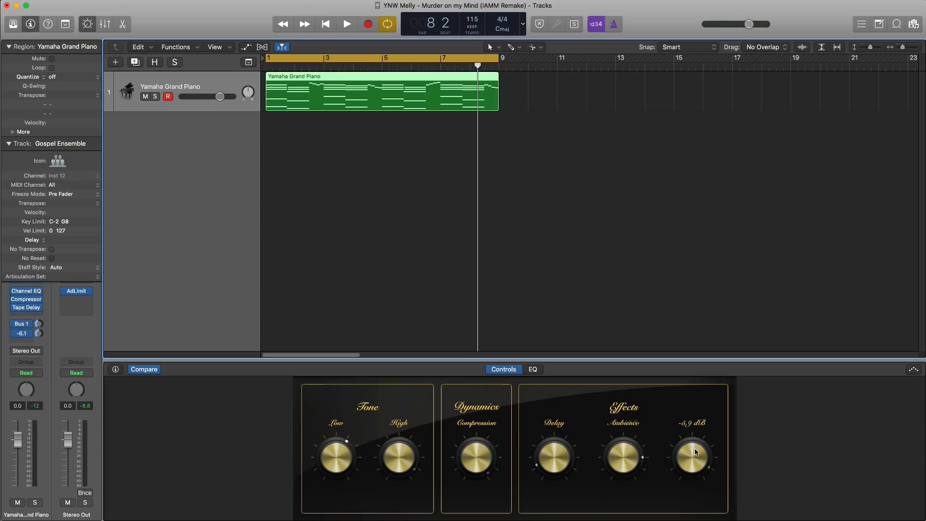
pyautogui.press('space')
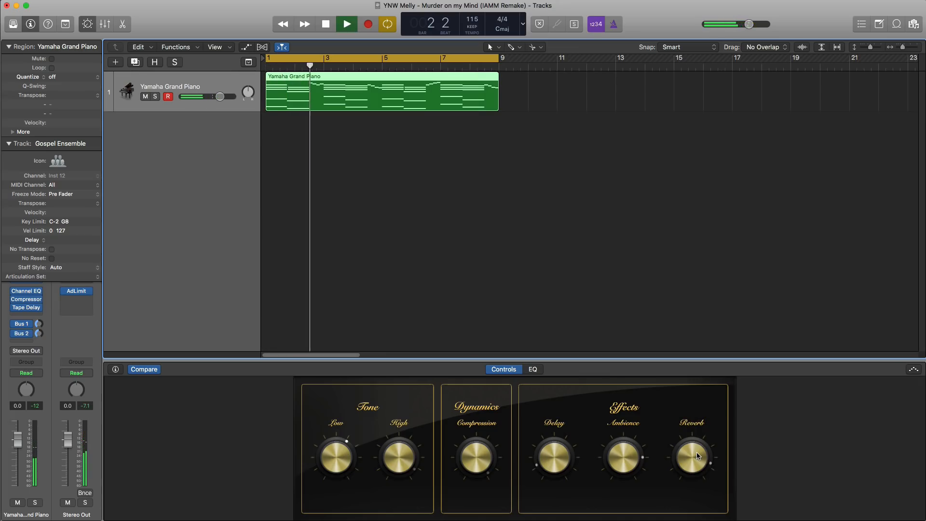
pyautogui.moveTo(693, 448); pyautogui.dragTo(692, 455)
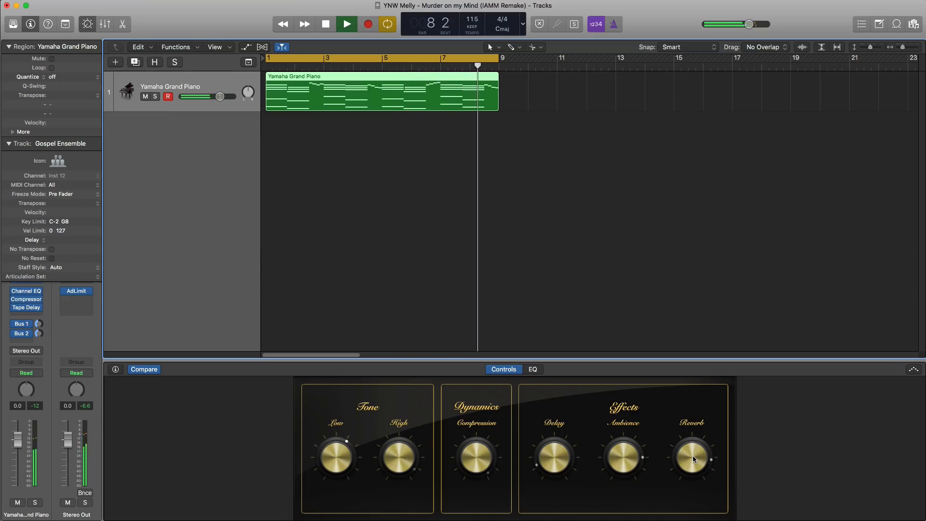
pyautogui.press('space')
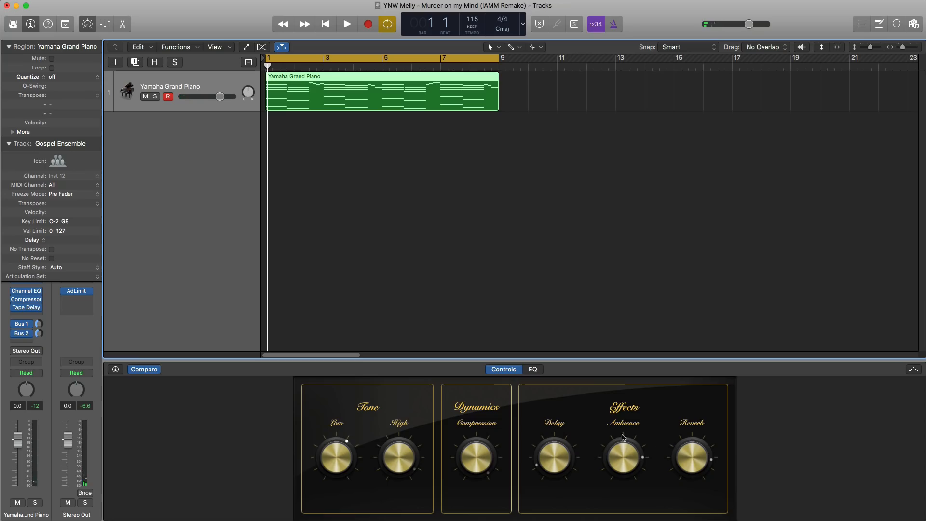
# Add a second software instrument track and load the EXS24 sampler on it in stereo
pyautogui.click(116, 63)
pyautogui.press('Return')
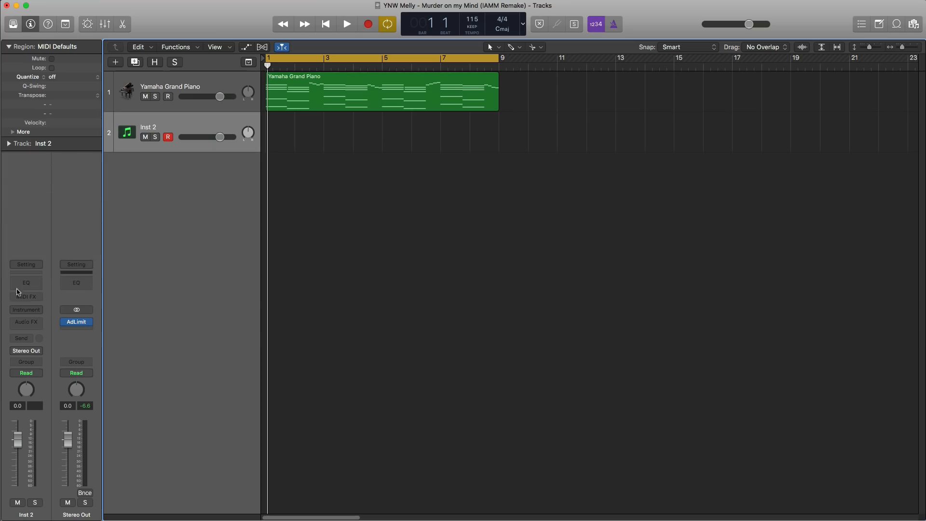
pyautogui.click(28, 310)
pyautogui.moveTo(65, 329)
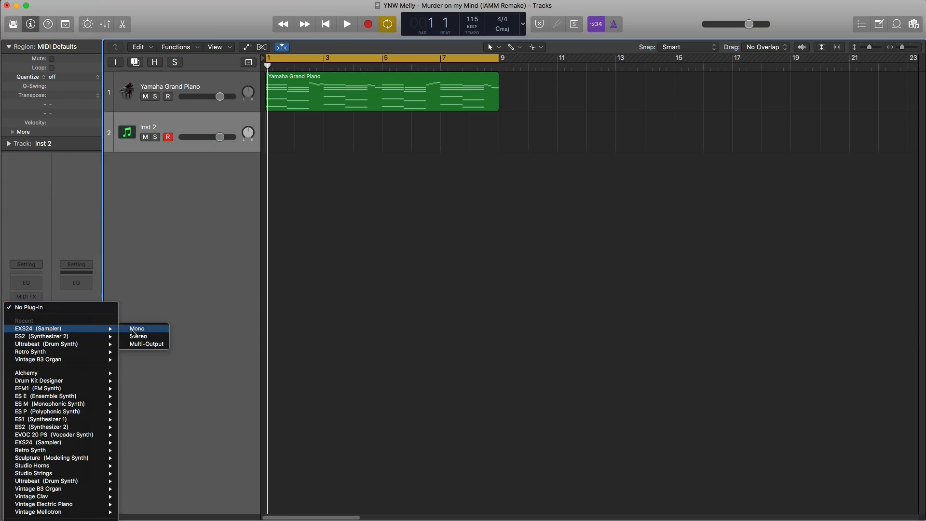
pyautogui.click(145, 336)
# Load the "murder on my mind drum kit" instrument into the EXS24 sampler and close its window
pyautogui.click(270, 71)
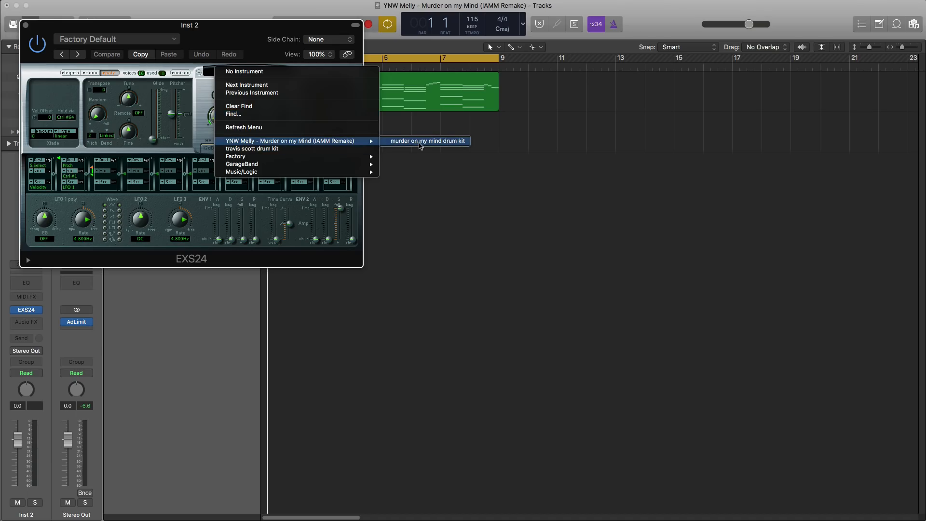
pyautogui.click(420, 141)
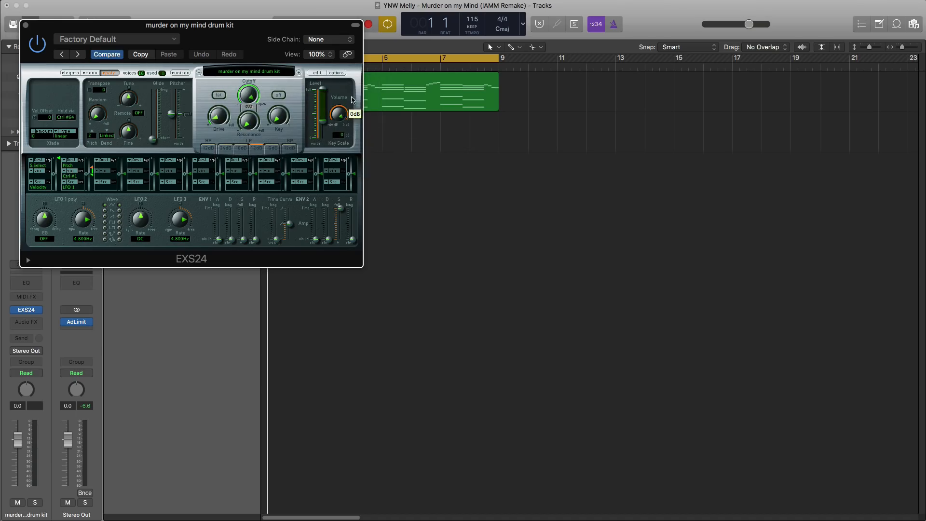
pyautogui.click(26, 25)
# Create a drum kit region spanning bars 1 to 9, add a half-beat F#2 note at its start and play it
pyautogui.moveTo(294, 144); pyautogui.dragTo(499, 144)
pyautogui.doubleClick(427, 133)
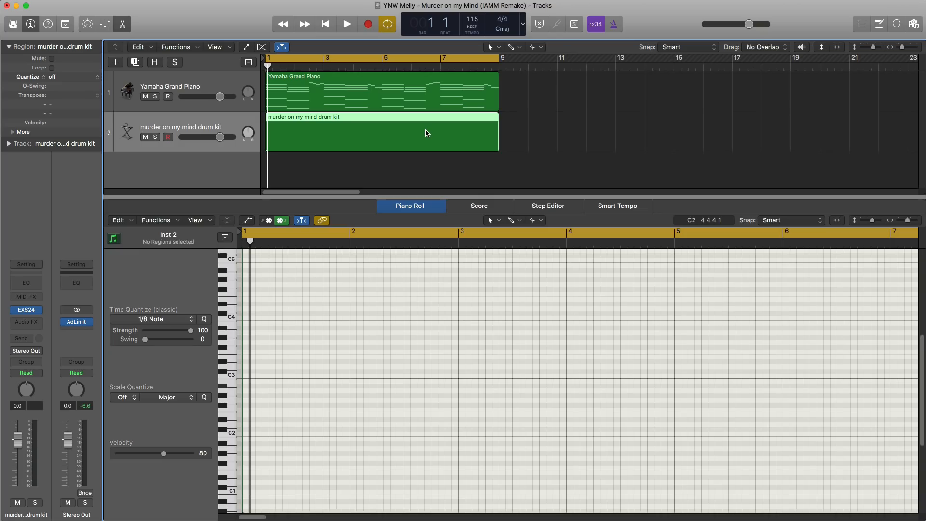
pyautogui.click(256, 365)
pyautogui.moveTo(261, 366); pyautogui.dragTo(257, 399)
pyautogui.click(257, 398)
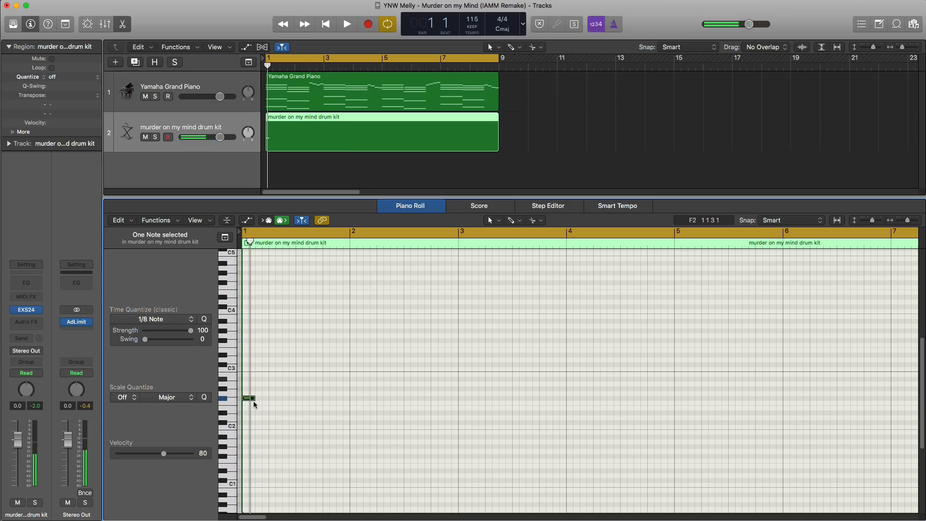
pyautogui.press('space')
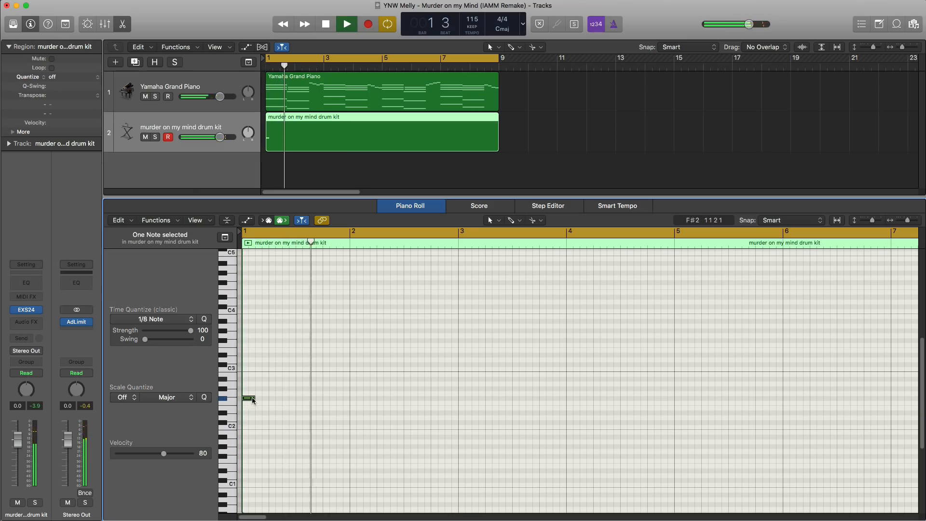
# Shorten the drum region to four bars, copy it to bar 5 and lower the drum track's volume to -5.9 dB
pyautogui.moveTo(498, 140); pyautogui.dragTo(458, 141)
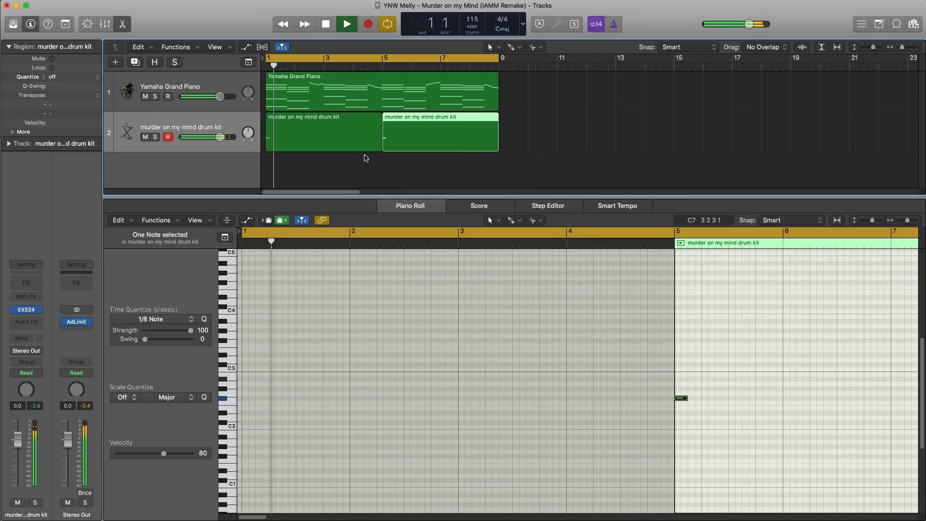
pyautogui.moveTo(220, 138); pyautogui.dragTo(205, 139)
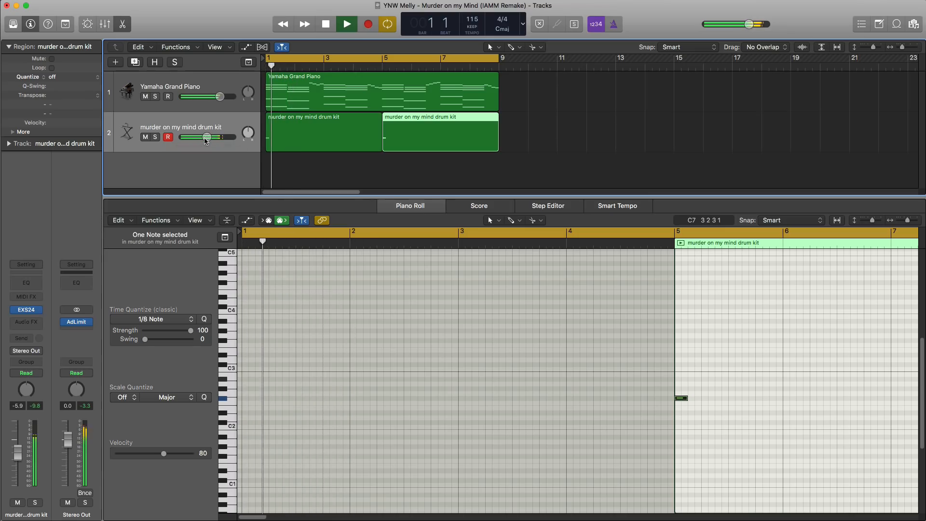
# Stop playback, duplicate the drum kit track and create an empty four-bar region at bar 1 on the copy
pyautogui.press('space')
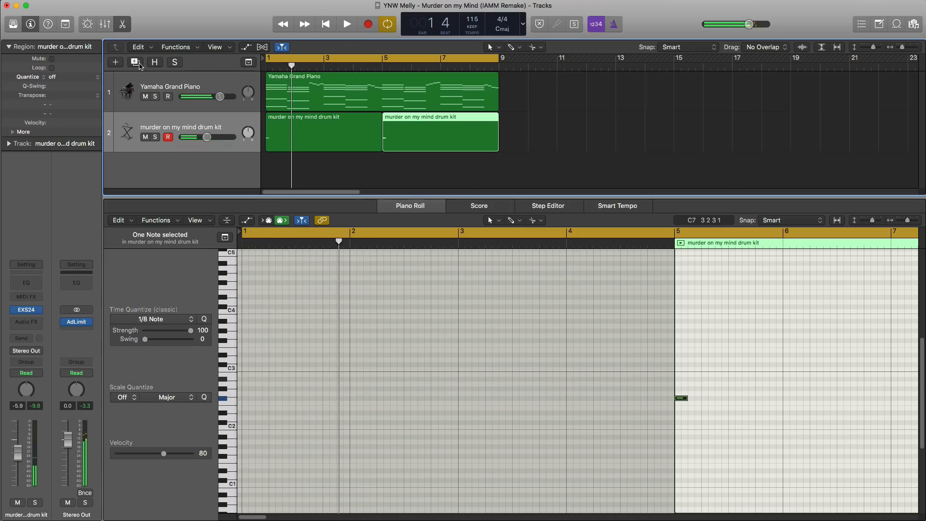
pyautogui.click(138, 63)
pyautogui.click(273, 170)
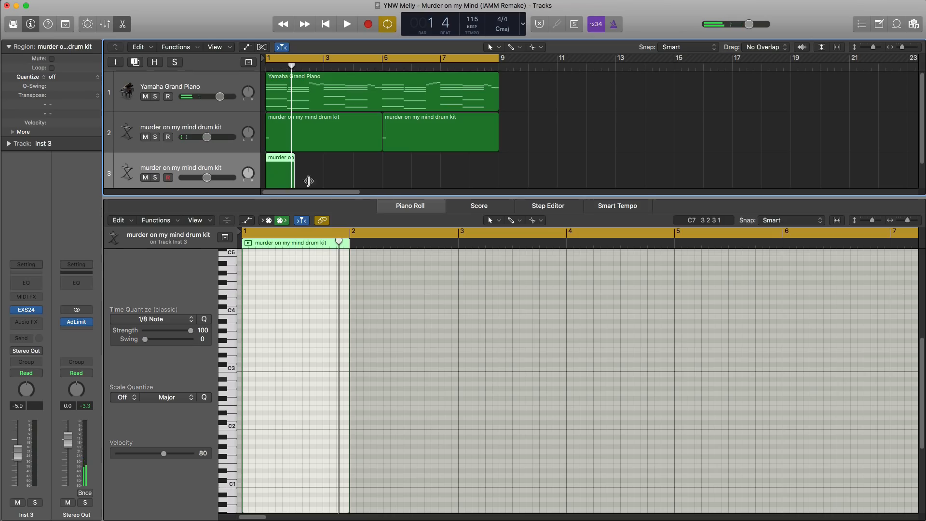
pyautogui.moveTo(308, 181); pyautogui.dragTo(382, 178)
# Set the cycle range to bars 1 to 5 and open the third track's new region for note editing
pyautogui.click(295, 60)
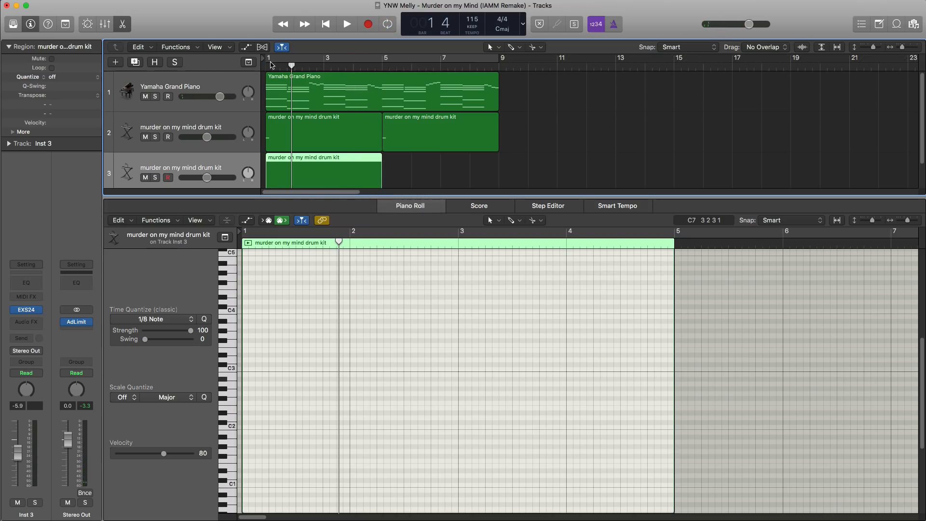
pyautogui.moveTo(271, 65); pyautogui.dragTo(382, 63)
pyautogui.doubleClick(329, 174)
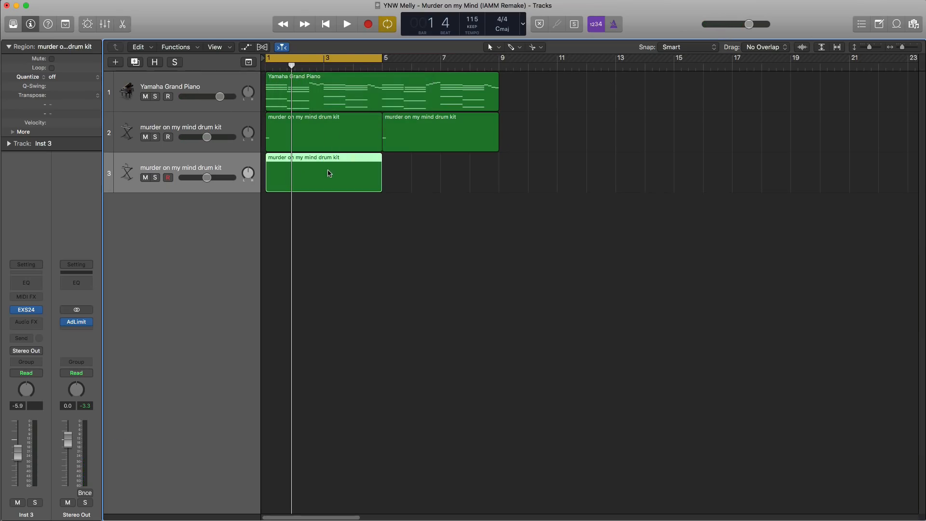
pyautogui.doubleClick(338, 173)
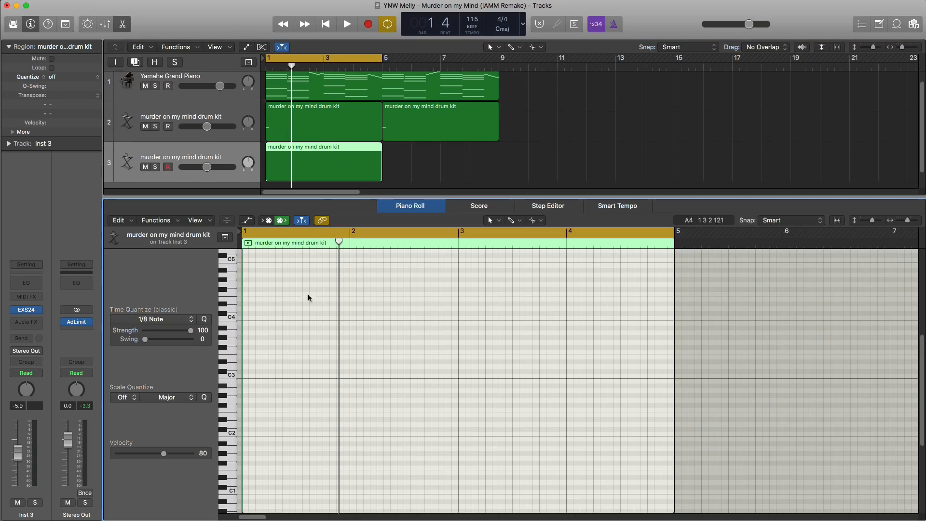
# Add half-beat D#2 notes on beat 3 of all four bars, play them and reset the track's volume to 0.0 dB
pyautogui.press('space')
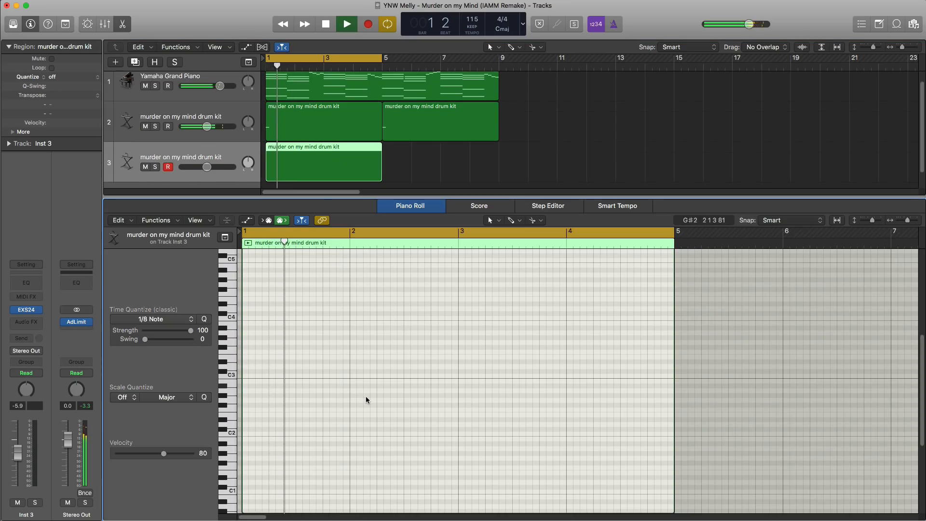
pyautogui.scroll(-3, 366, 408)
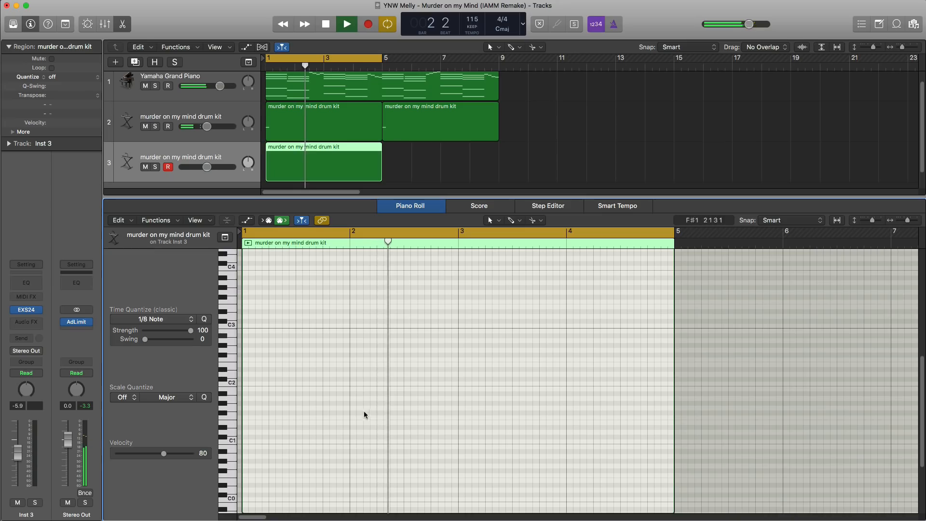
pyautogui.press('space')
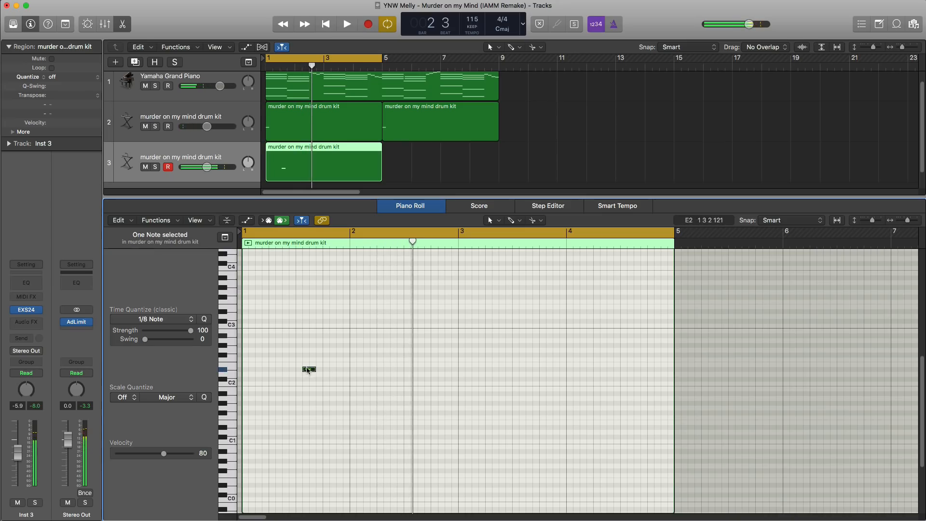
pyautogui.moveTo(308, 370); pyautogui.dragTo(302, 370)
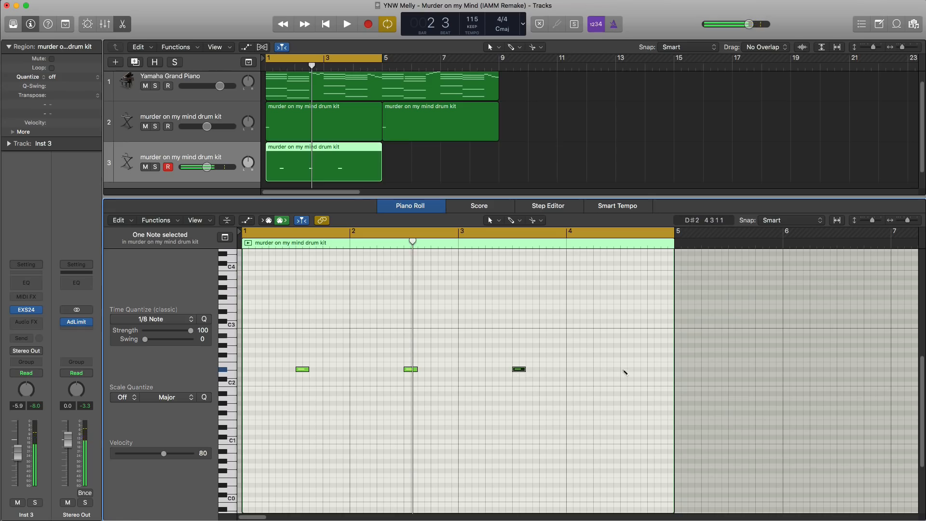
pyautogui.click(625, 372)
pyautogui.press('space')
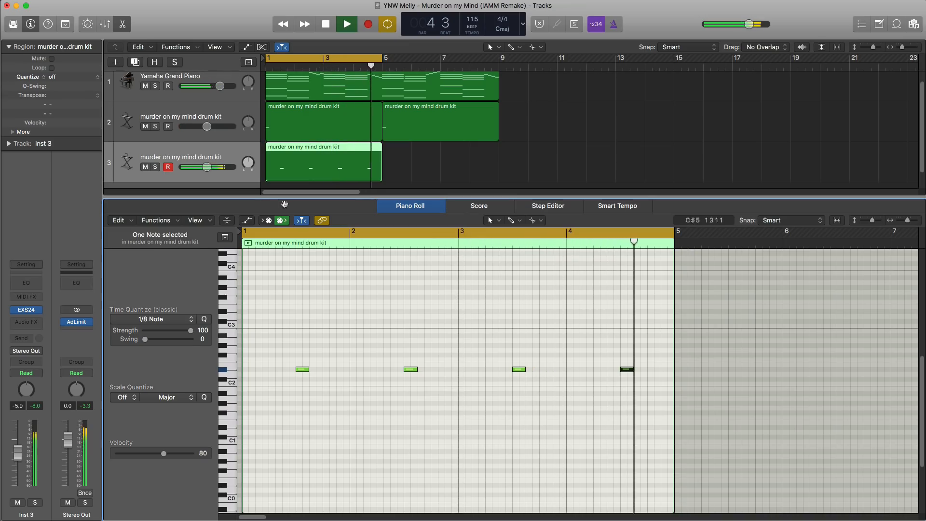
pyautogui.keyDown('alt'); pyautogui.click(207, 167); pyautogui.keyUp('alt')
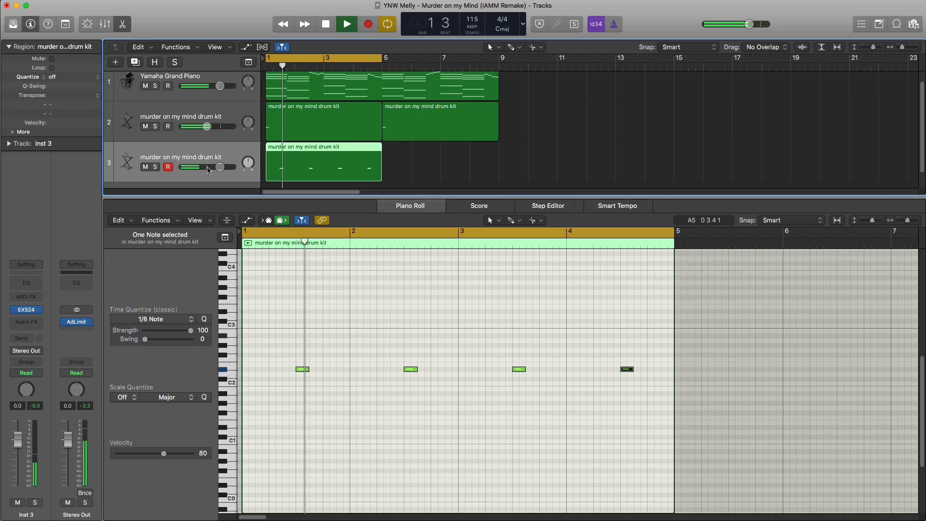
pyautogui.press('space')
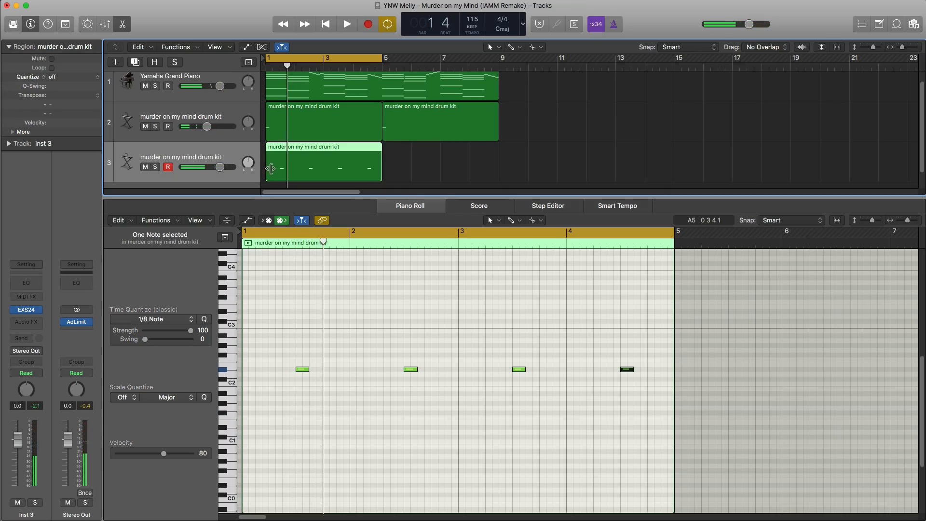
# Duplicate the third track and create an empty four-bar region at bar 1 on the fourth track
pyautogui.click(135, 62)
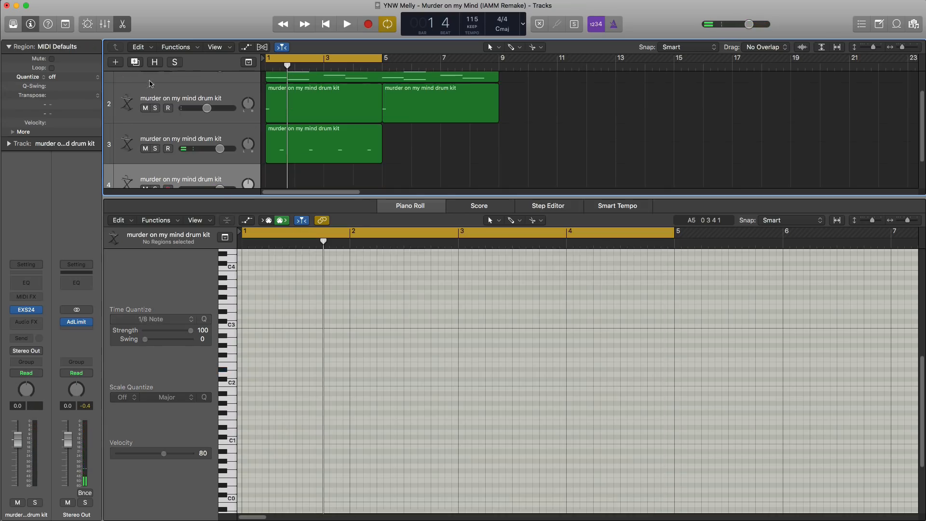
pyautogui.doubleClick(277, 169)
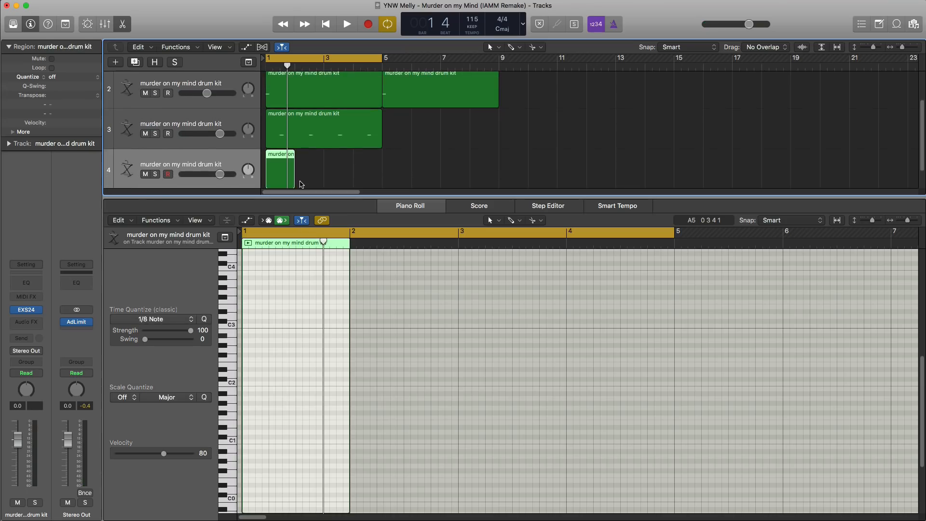
pyautogui.moveTo(291, 180); pyautogui.dragTo(382, 179)
# Add a half-beat G#2 note at 1 2 3 in the fourth track's region and play it
pyautogui.scroll(-1, 357, 349)
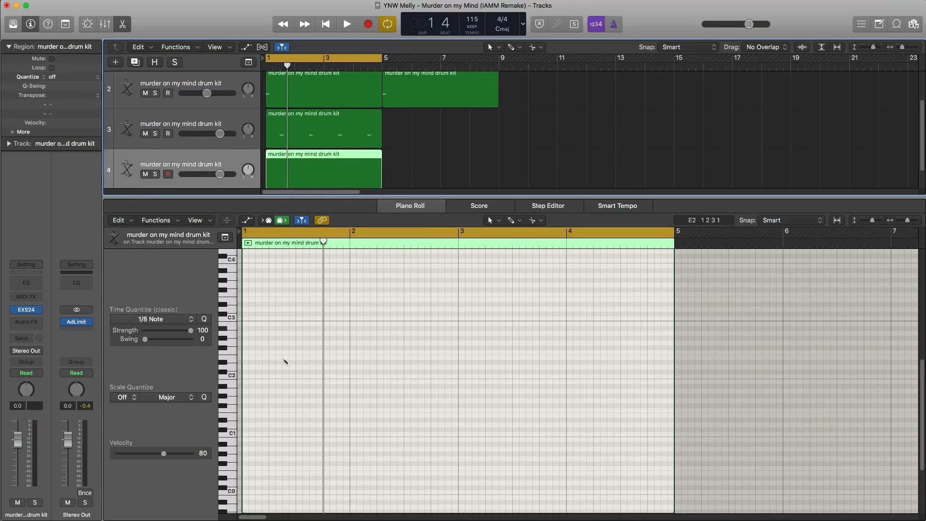
pyautogui.click(279, 352)
pyautogui.moveTo(279, 352)
pyautogui.mouseDown()
pyautogui.moveTo(281, 367)
pyautogui.moveTo(290, 359)
pyautogui.moveTo(282, 398)
pyautogui.moveTo(290, 339)
pyautogui.mouseUp()
pyautogui.press('Return')
pyautogui.press('space')
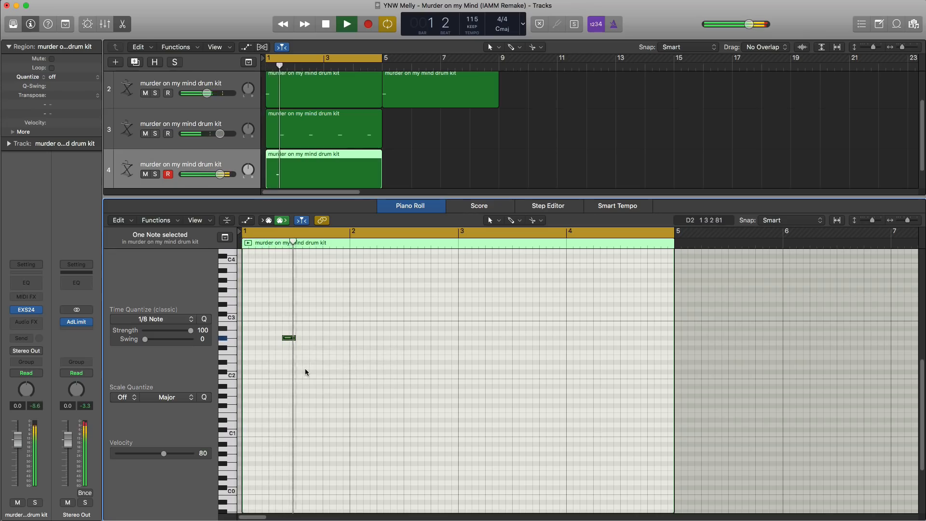
pyautogui.press('space')
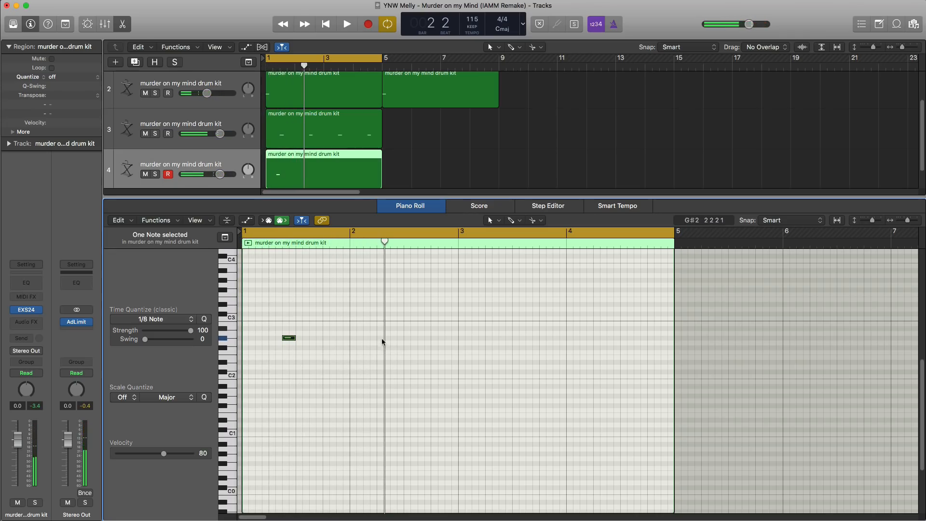
# Add quarter-beat G#2 notes at 2 2 1, 2 2 2, 2 4 3 and 4 2 3 while playing the pattern
pyautogui.moveTo(389, 335); pyautogui.dragTo(384, 343)
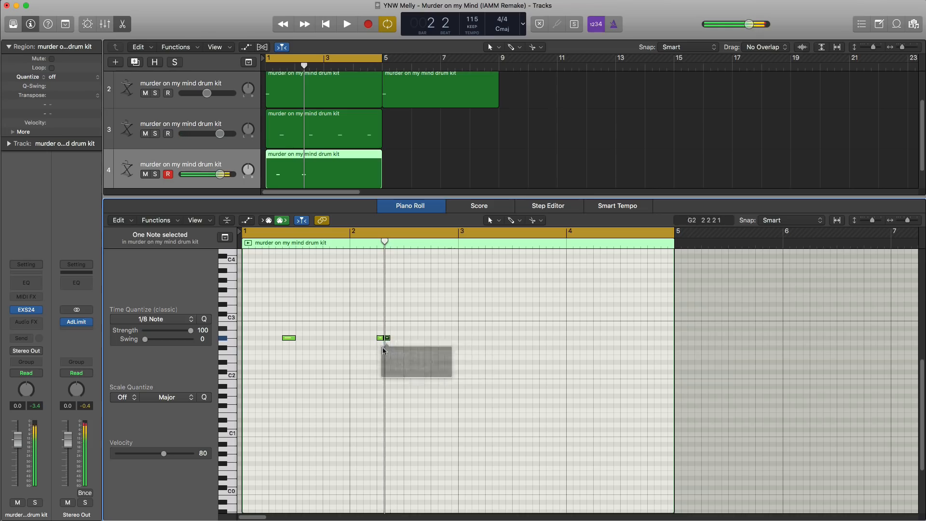
pyautogui.press('space')
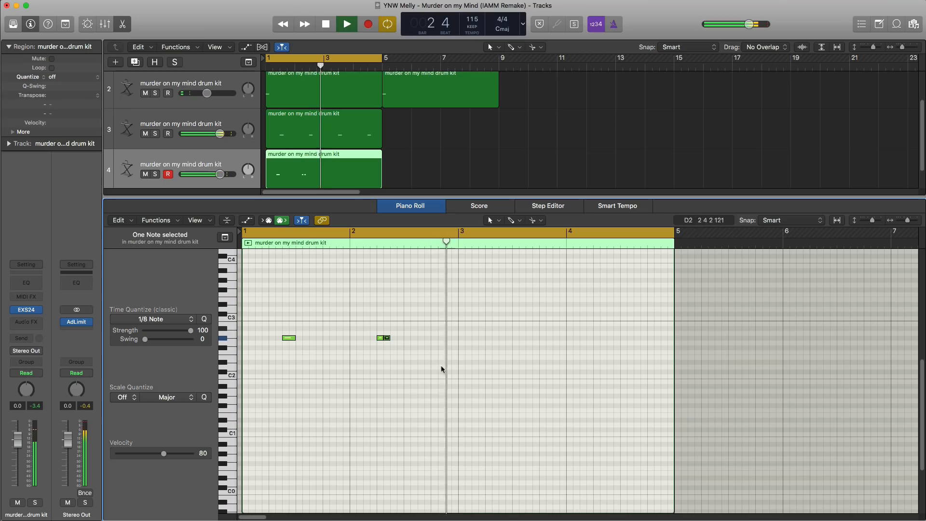
pyautogui.press('space')
pyautogui.press('space')
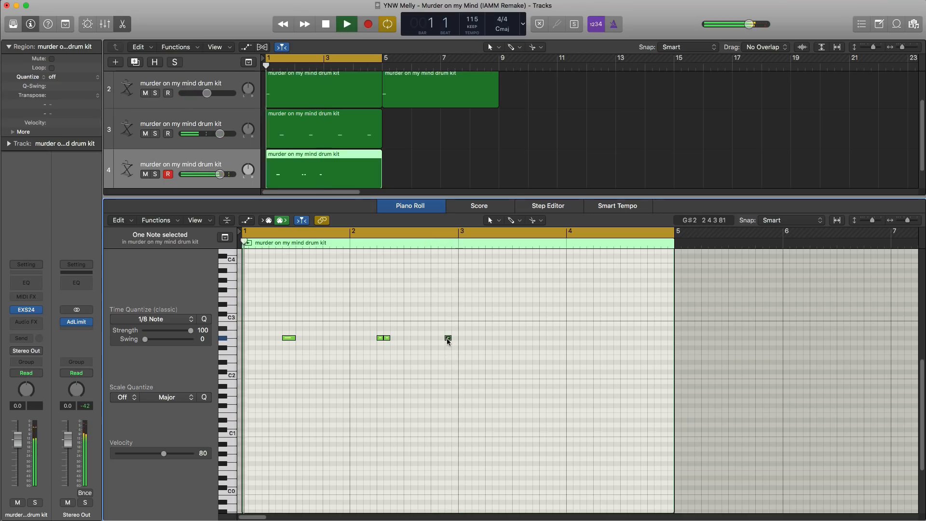
pyautogui.moveTo(448, 341)
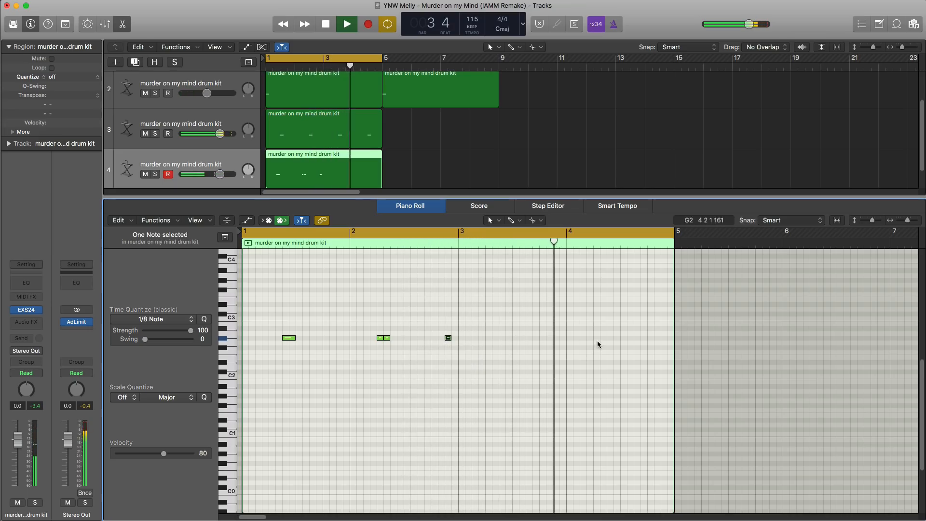
pyautogui.keyDown('super'); pyautogui.click(610, 338); pyautogui.keyUp('super')
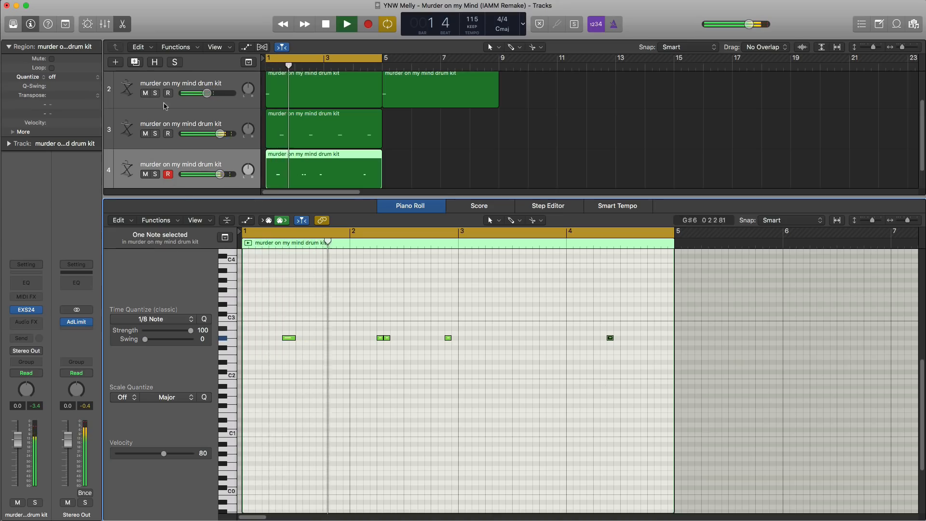
# Duplicate the fourth track and create an empty four-bar region at bar 1 on the fifth track
pyautogui.press('super+d')
pyautogui.scroll(-3, 267, 173)
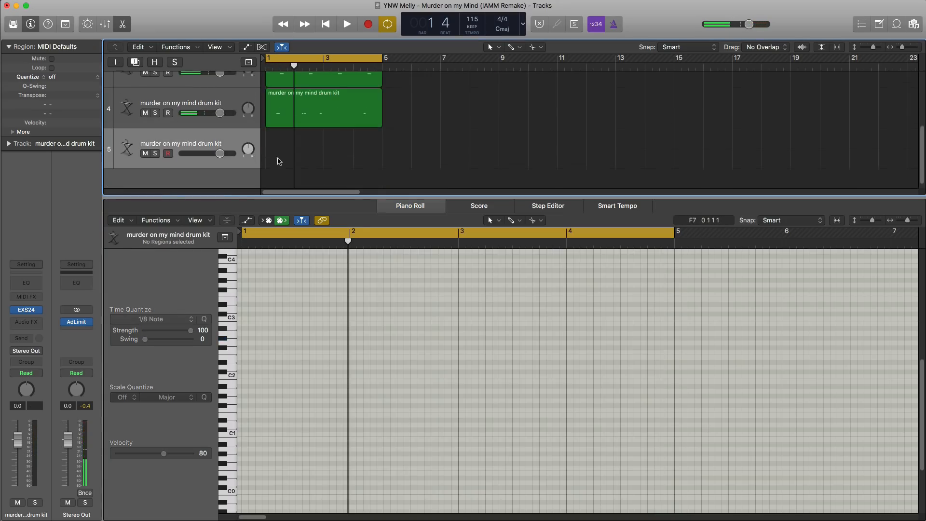
pyautogui.keyDown('super'); pyautogui.click(278, 157); pyautogui.keyUp('super')
pyautogui.moveTo(291, 159); pyautogui.dragTo(378, 158)
pyautogui.press('e')
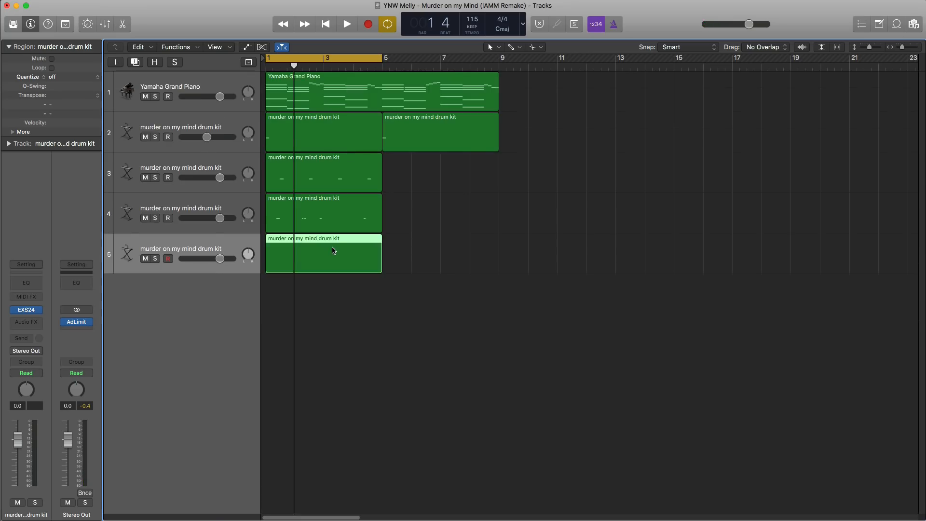
# Place a quarter-beat A#2 note at 1 4 3 in the fifth track's region, replacing the trial note at 1 4 1, and play it
pyautogui.doubleClick(334, 249)
pyautogui.press('space')
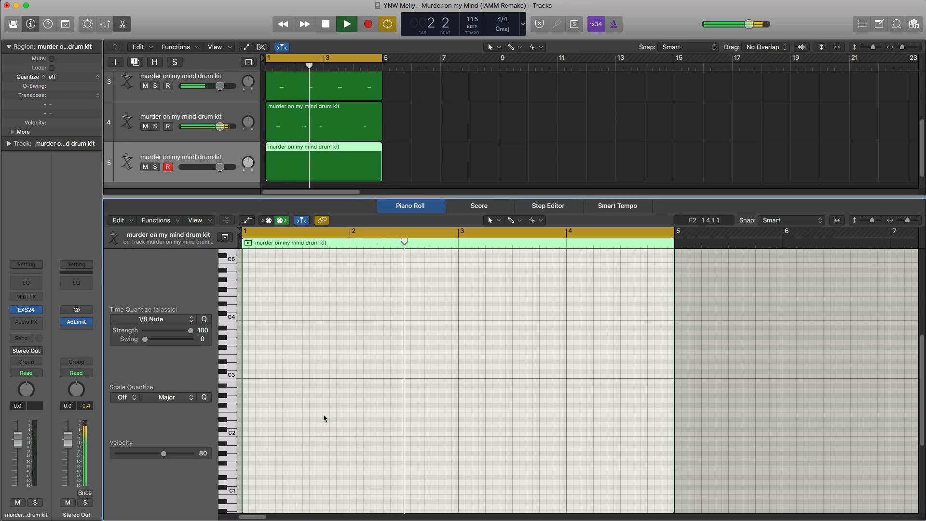
pyautogui.click(325, 386)
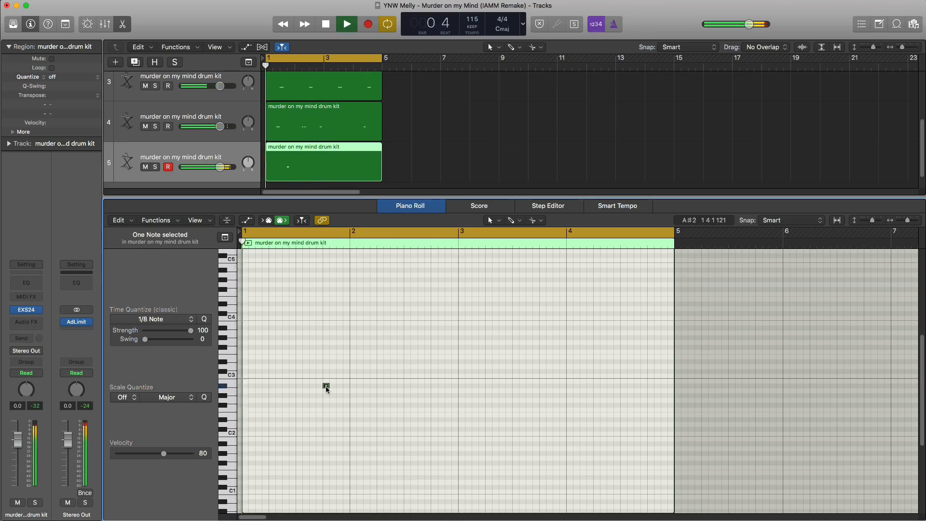
pyautogui.click(326, 386)
pyautogui.press('space')
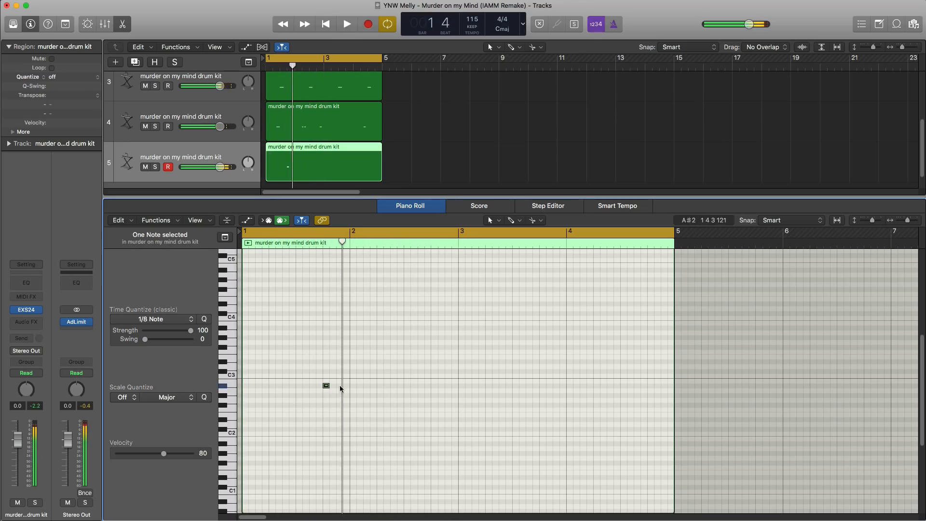
pyautogui.click(340, 389)
pyautogui.press('Delete')
pyautogui.press('space')
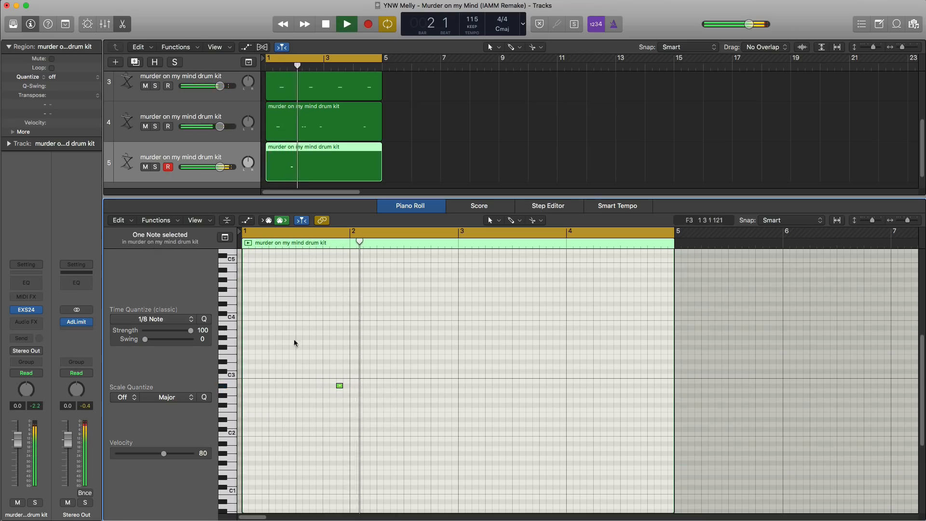
# Set the fifth track's volume to -0.4 dB and pan to +11, and pan the fourth track slightly left
pyautogui.moveTo(220, 167); pyautogui.dragTo(218, 167)
pyautogui.press('space')
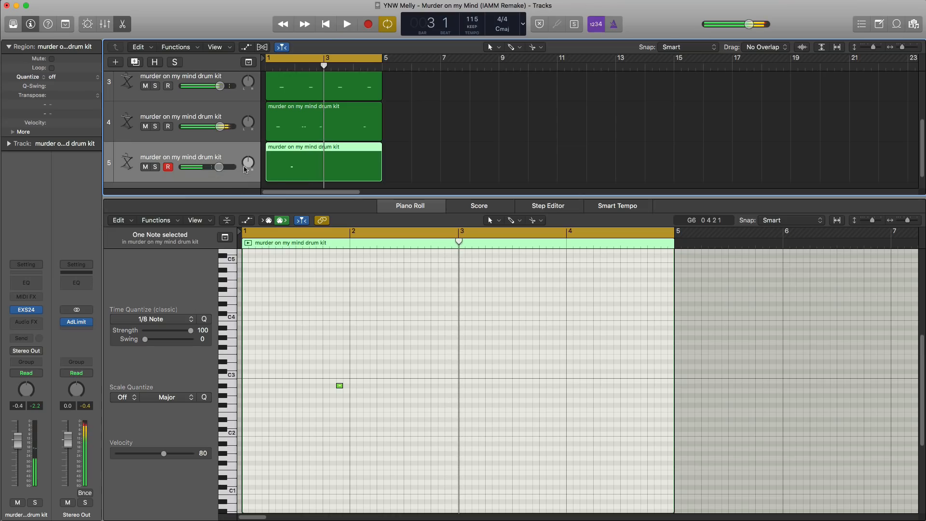
pyautogui.press('space')
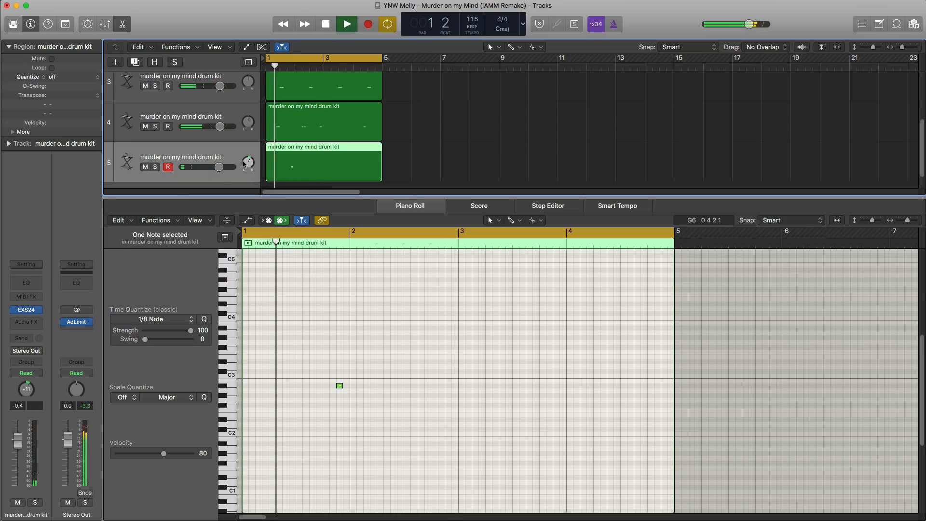
pyautogui.moveTo(250, 127); pyautogui.dragTo(251, 132)
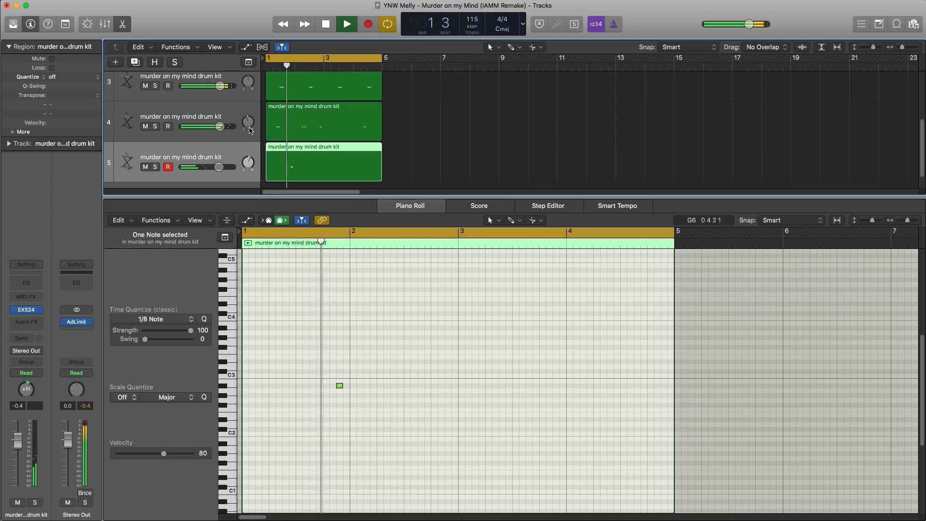
# Close the note editor, stop playback and move the cycle range to bars 5 to 9
pyautogui.press('p')
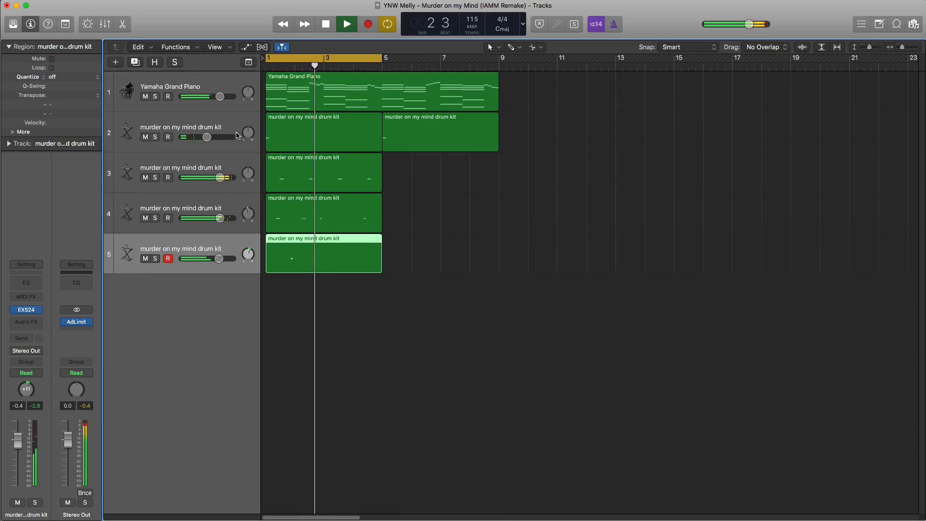
pyautogui.keyDown('ctrl'); pyautogui.keyDown('alt'); pyautogui.click(498, 262); pyautogui.keyUp('alt'); pyautogui.keyUp('ctrl')
pyautogui.scroll(-2, 499, 262)
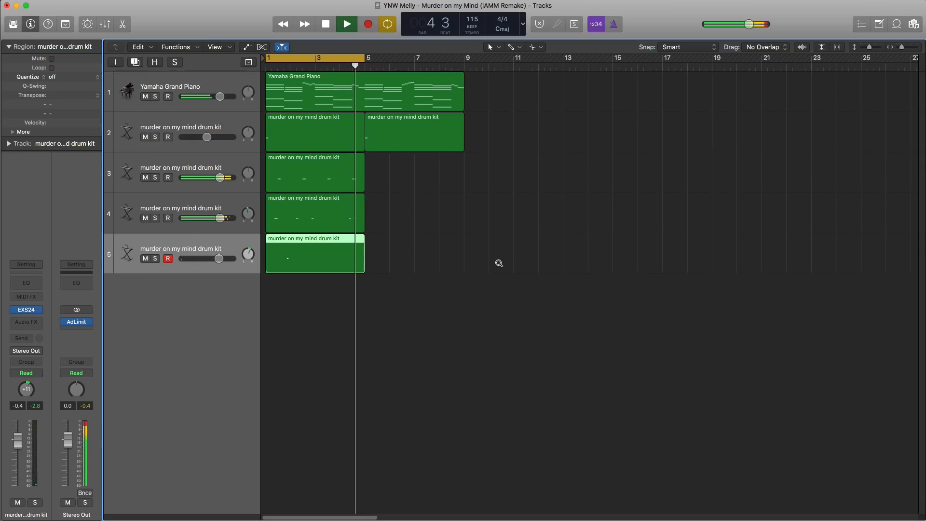
pyautogui.press('space')
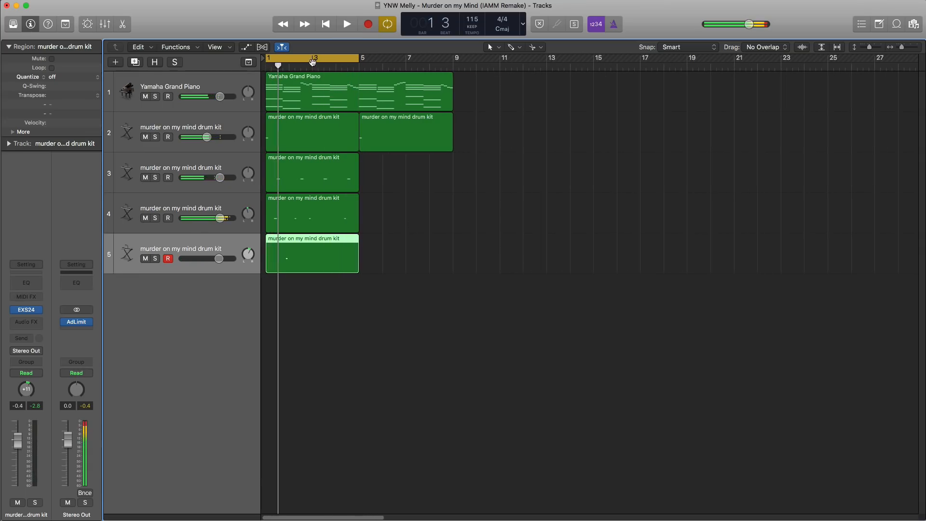
pyautogui.moveTo(315, 58); pyautogui.dragTo(413, 61)
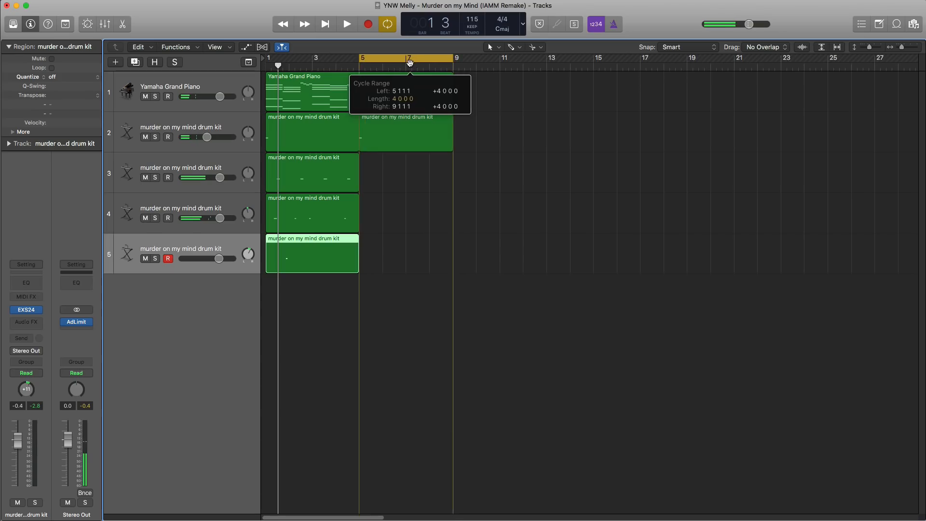
# Repeat the first-half regions of the third, fourth and fifth tracks once so they also fill bars 5 to 9
pyautogui.press('space')
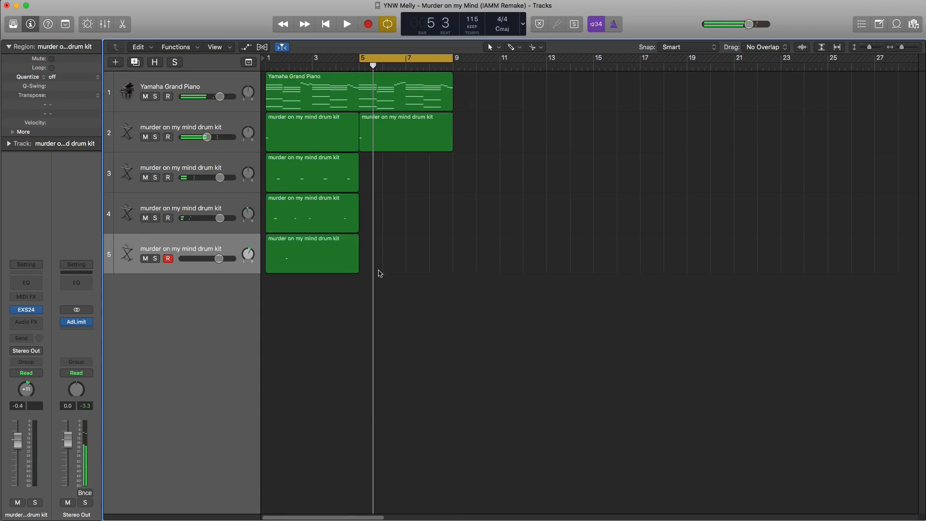
pyautogui.moveTo(379, 271); pyautogui.dragTo(317, 183)
pyautogui.press('super+r')
pyautogui.press('space')
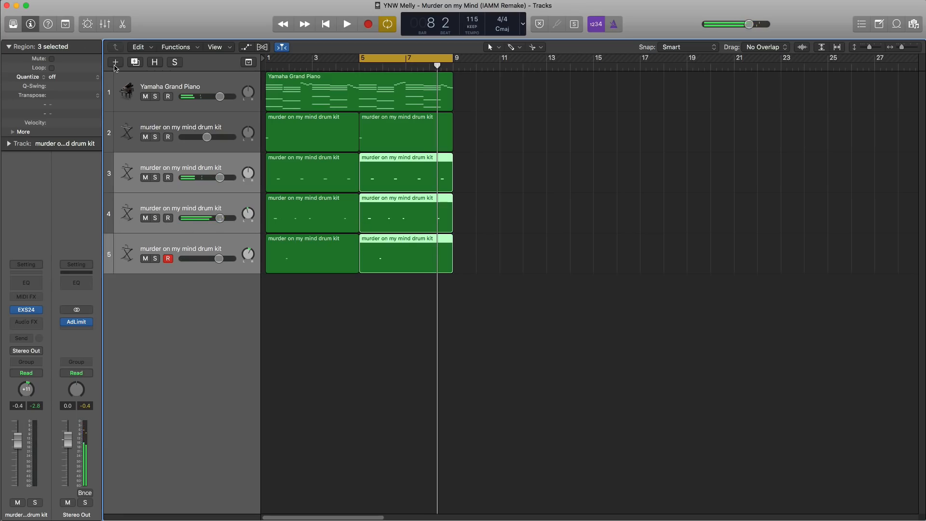
# Add a software instrument track and create an empty four-bar region on it from bar 5 to bar 9
pyautogui.click(115, 63)
pyautogui.press('Return')
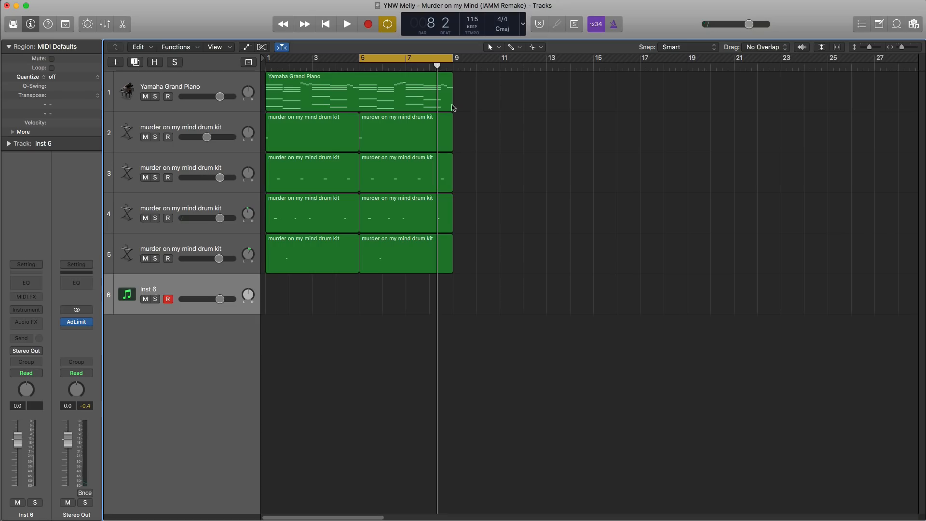
pyautogui.moveTo(378, 303); pyautogui.dragTo(448, 301)
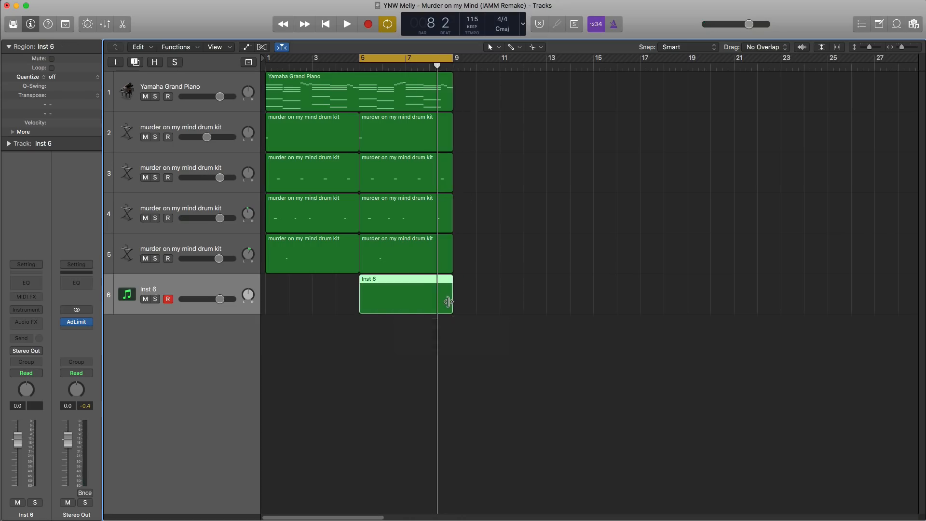
# Load the Church Choir patch on the new track and open its region for note editing
pyautogui.click(13, 24)
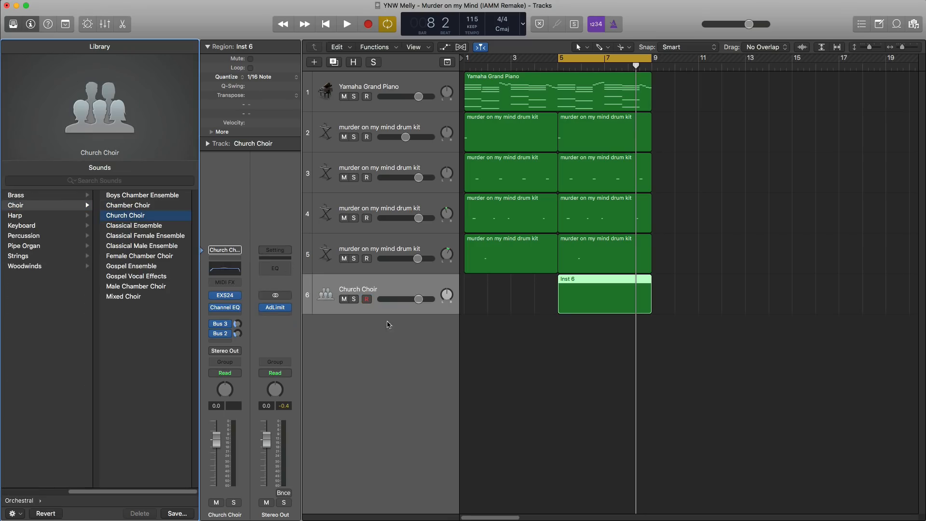
pyautogui.doubleClick(632, 288)
pyautogui.click(14, 24)
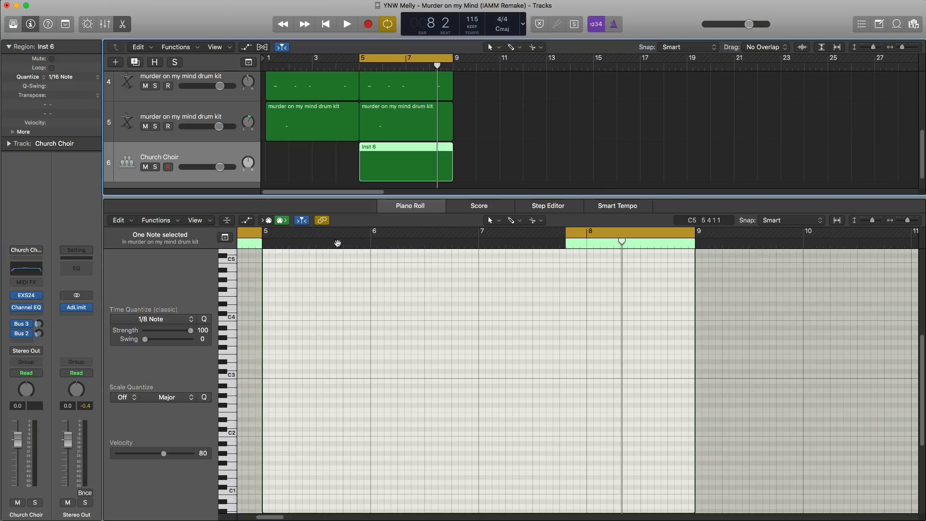
# Place a two-beat F2 note at bar 7 in the choir region and transpose it up one octave
pyautogui.press('space')
pyautogui.click(629, 237)
pyautogui.click(630, 236)
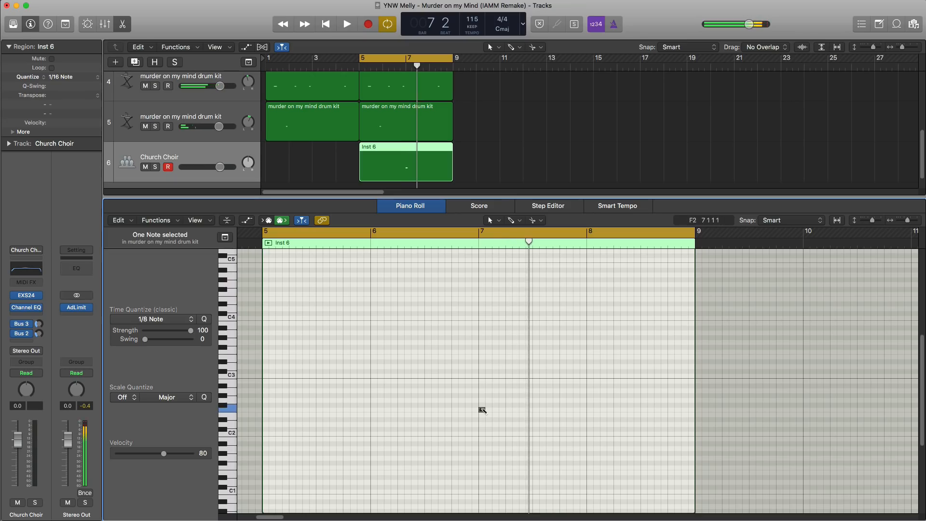
pyautogui.moveTo(482, 410)
pyautogui.mouseDown()
pyautogui.moveTo(541, 409)
pyautogui.moveTo(533, 411)
pyautogui.mouseUp()
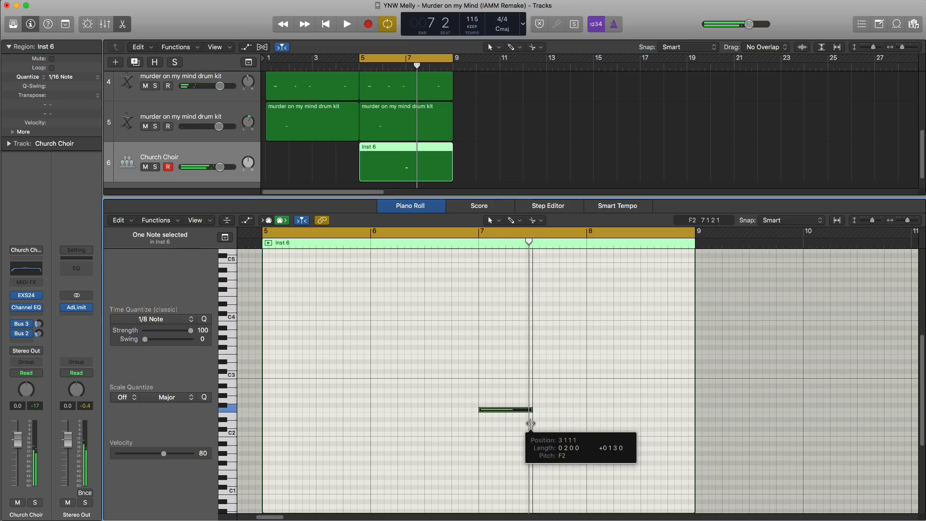
pyautogui.press('space')
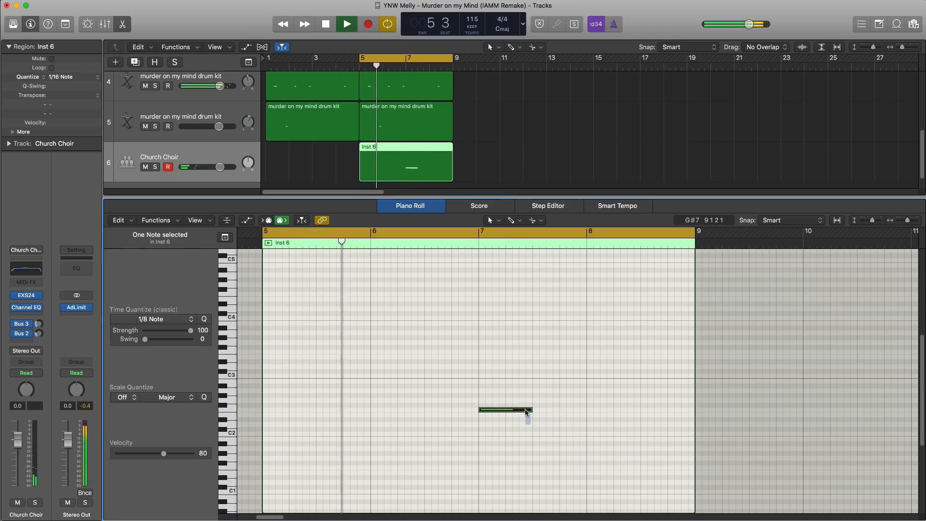
pyautogui.hotkey('shift', 'alt', 'Up')
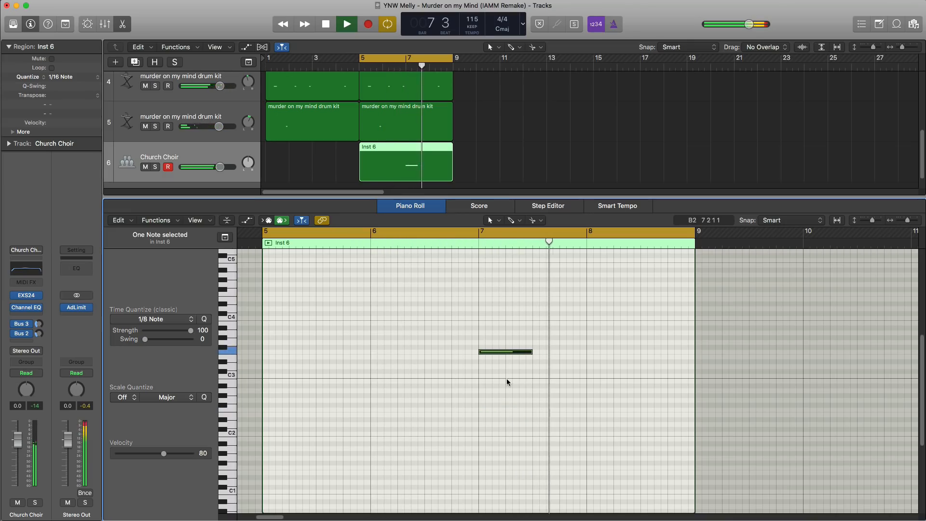
# Reset the choir track's Channel EQ to its default and lower its high-cut filter to 590 Hz
pyautogui.click(30, 310)
pyautogui.click(111, 39)
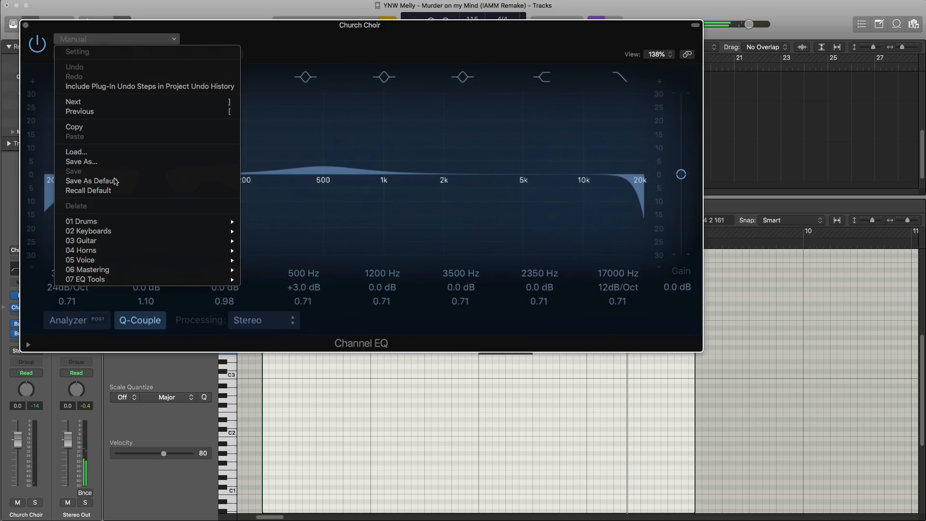
pyautogui.click(129, 192)
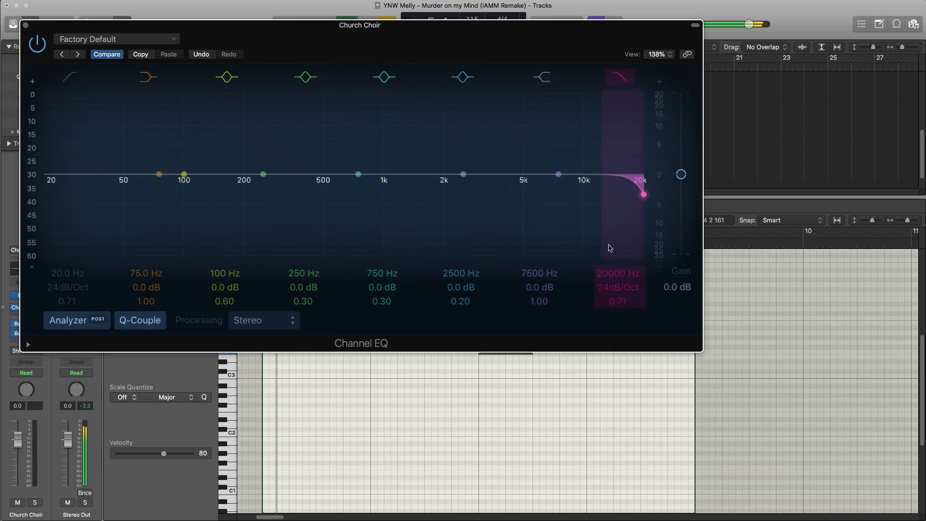
pyautogui.moveTo(611, 272); pyautogui.dragTo(611, 334)
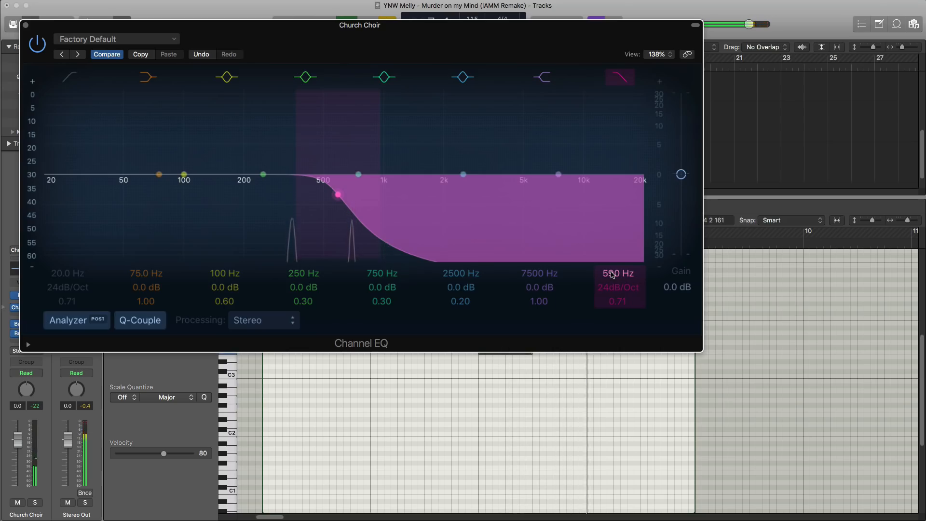
pyautogui.click(31, 42)
pyautogui.click(26, 25)
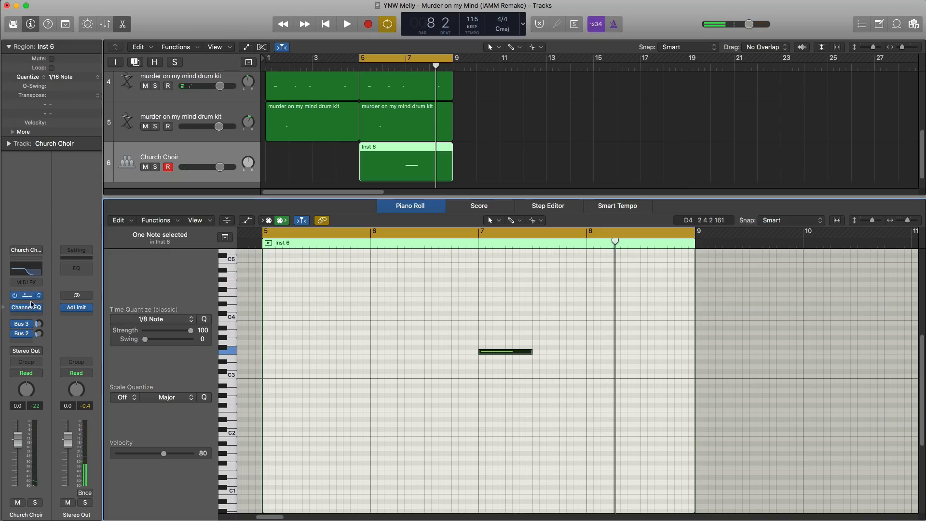
# Add a Space Designer reverb to the choir track with the 02.3s Gun Shot preset from the large warped spaces, and play it
pyautogui.click(29, 313)
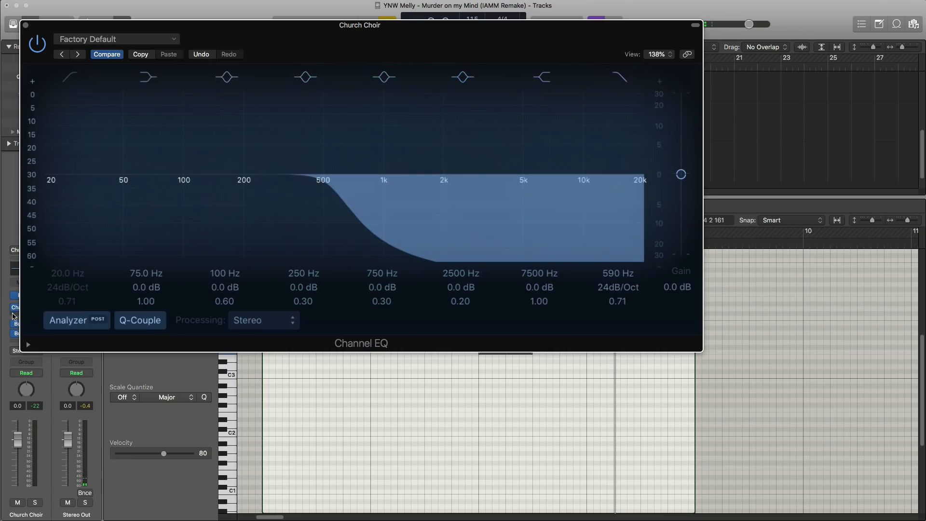
pyautogui.click(13, 314)
pyautogui.click(50, 335)
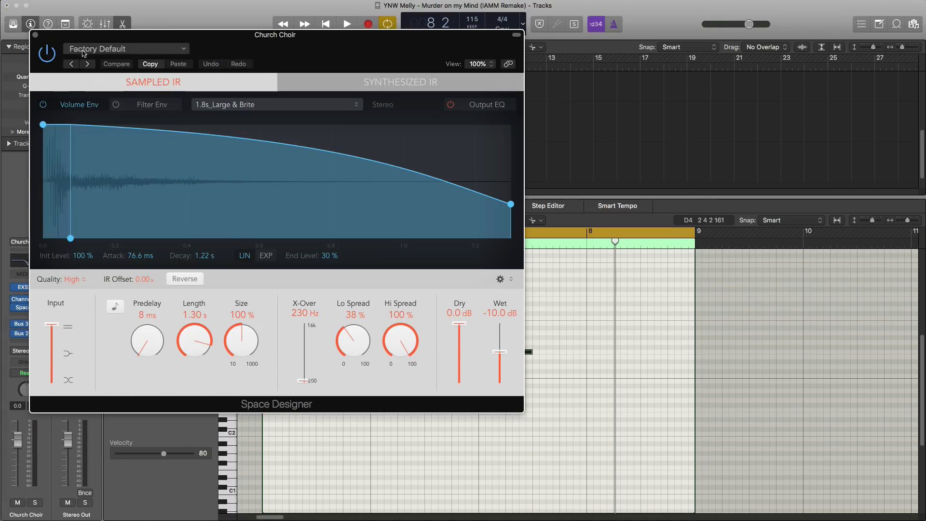
pyautogui.click(140, 49)
pyautogui.click(142, 201)
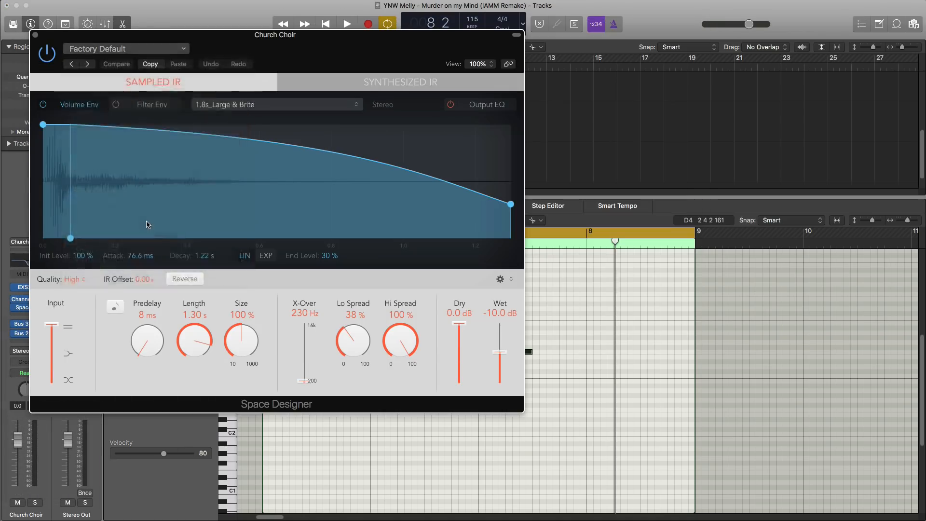
pyautogui.click(123, 49)
pyautogui.moveTo(135, 240)
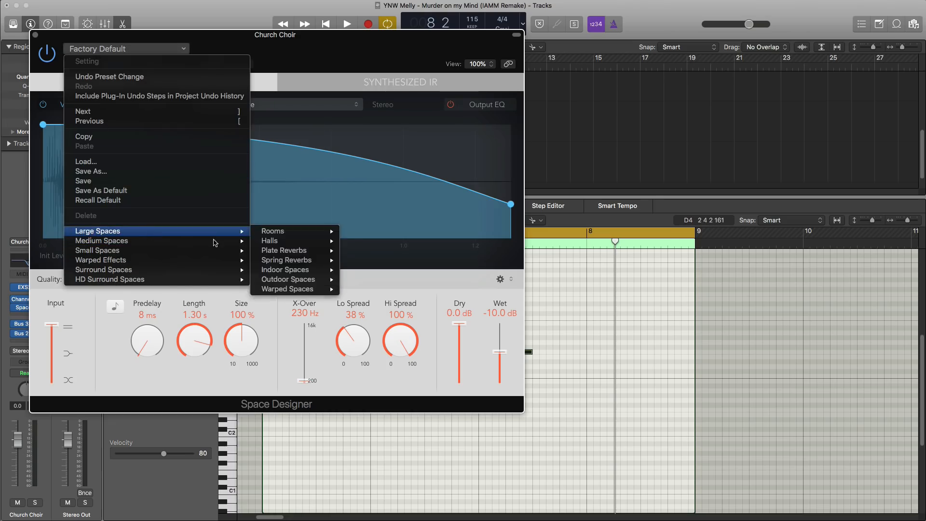
pyautogui.moveTo(309, 289)
pyautogui.click(379, 299)
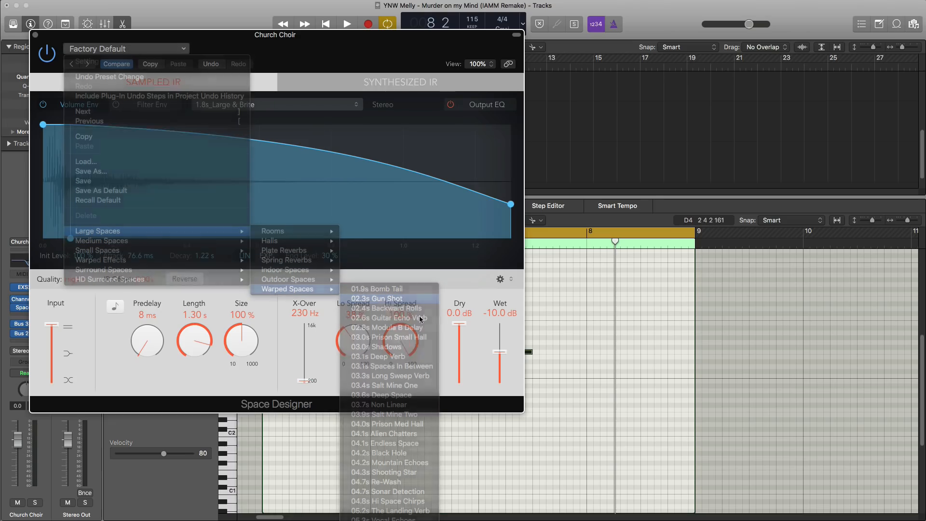
pyautogui.press('space')
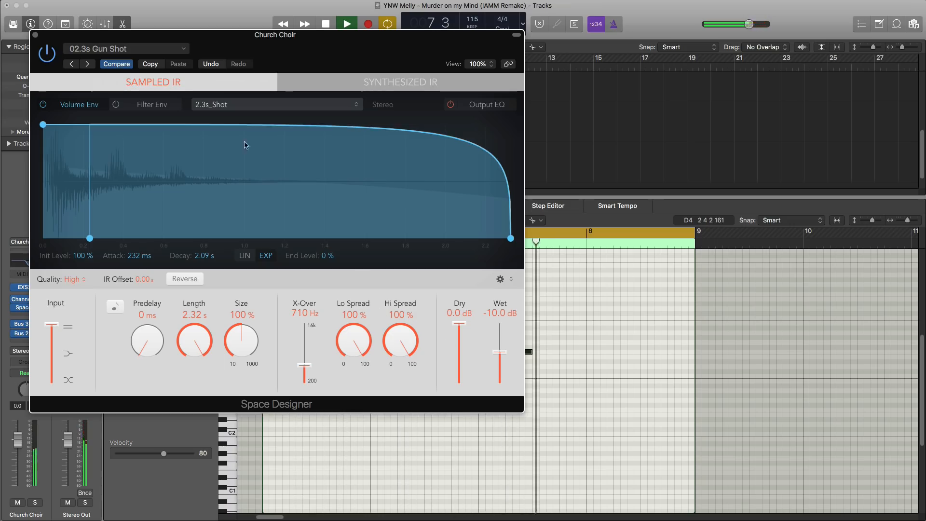
pyautogui.click(35, 34)
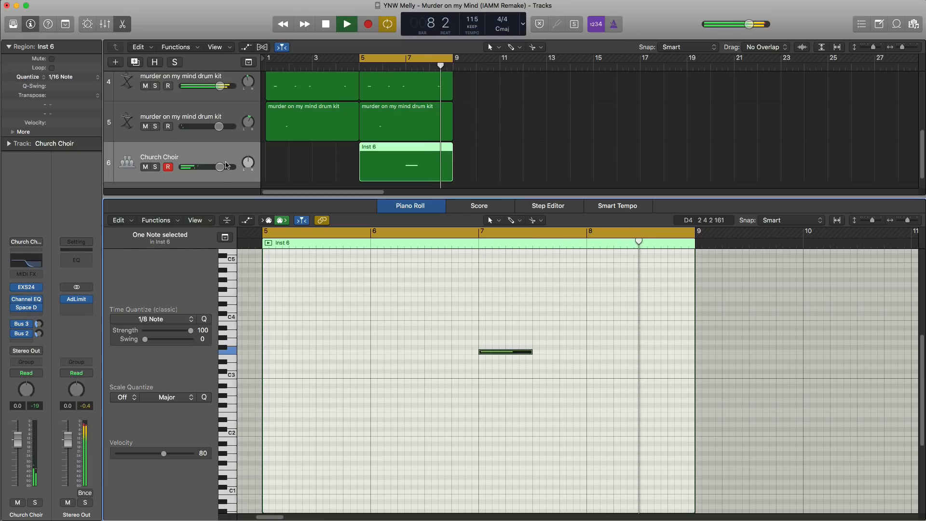
# Raise the choir track's volume to 1.7 dB, stop playback and close the note editor
pyautogui.moveTo(218, 167); pyautogui.dragTo(228, 169)
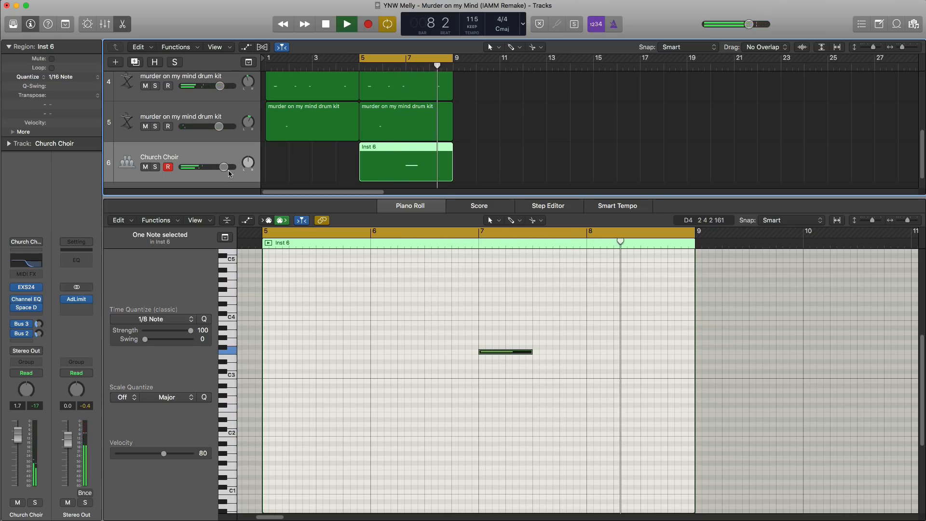
pyautogui.press('space')
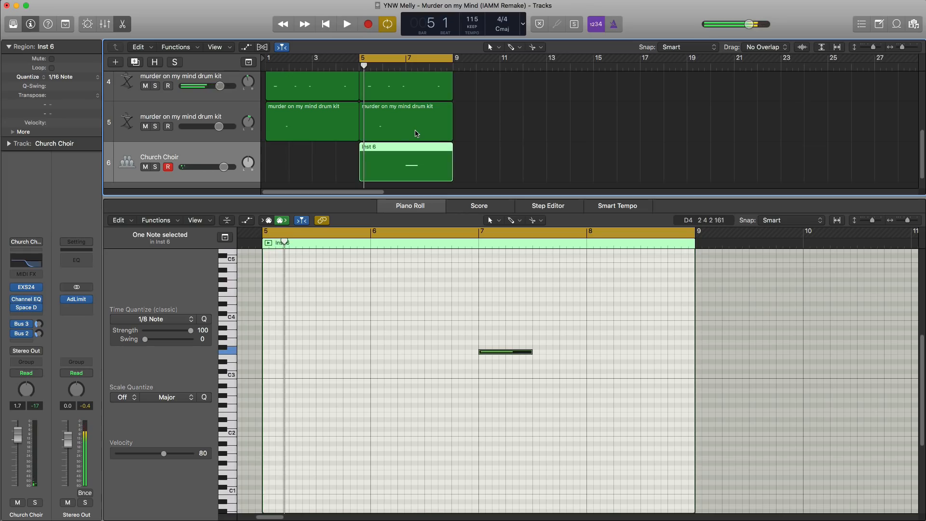
pyautogui.press('x')
pyautogui.press('x')
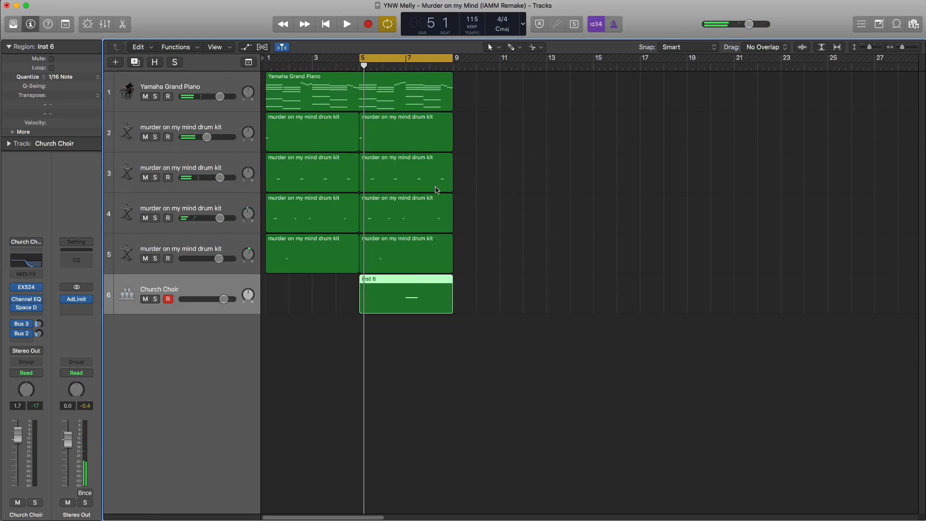
# Move the cycle range to bars 9 to 13 and repeat all tracks' regions once from bar 9
pyautogui.moveTo(424, 60); pyautogui.dragTo(520, 72)
pyautogui.moveTo(461, 345); pyautogui.dragTo(330, 94)
pyautogui.press('super+r')
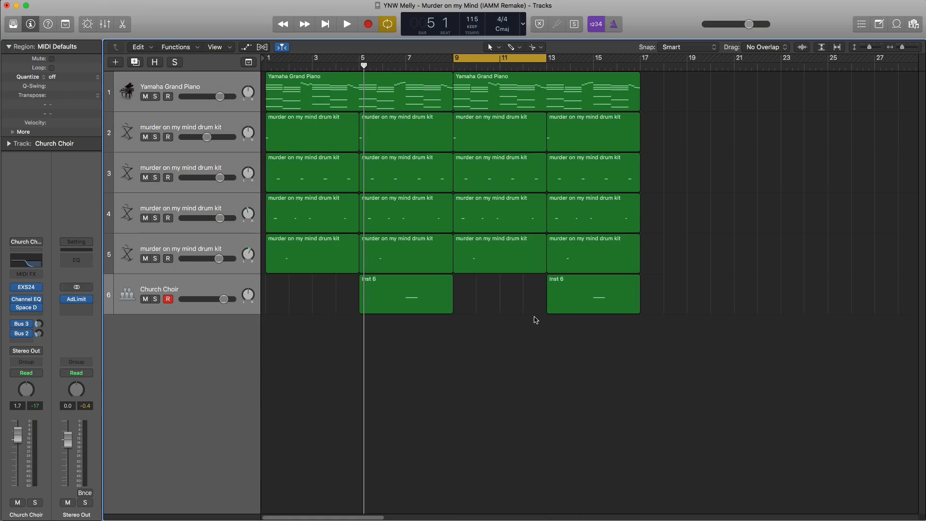
# Delete the copied choir region at bar 13 and play back the cycle from bar 9
pyautogui.click(600, 304)
pyautogui.press('Delete')
pyautogui.press('space')
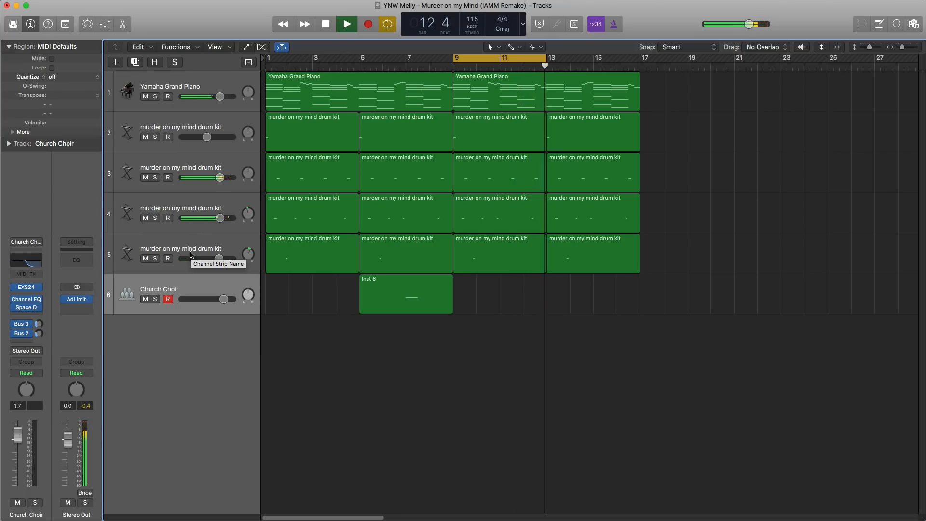
pyautogui.press('space')
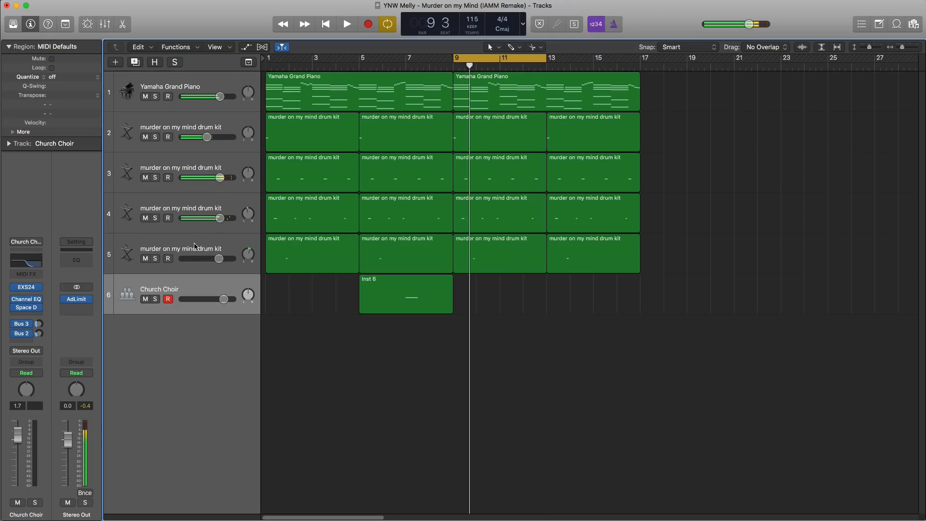
# Duplicate the fifth track and create an empty four-bar region at bar 9 on the copy, opened for note editing
pyautogui.click(194, 247)
pyautogui.click(132, 64)
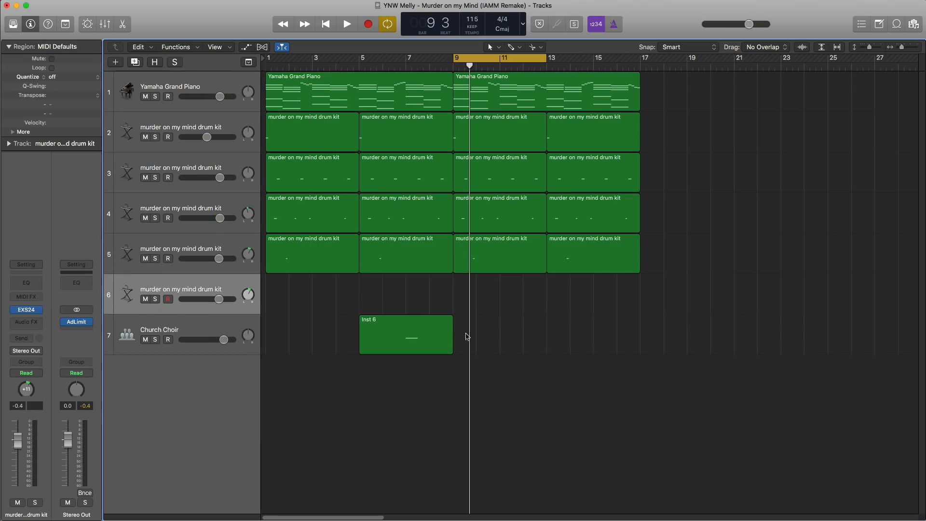
pyautogui.moveTo(474, 303); pyautogui.dragTo(545, 301)
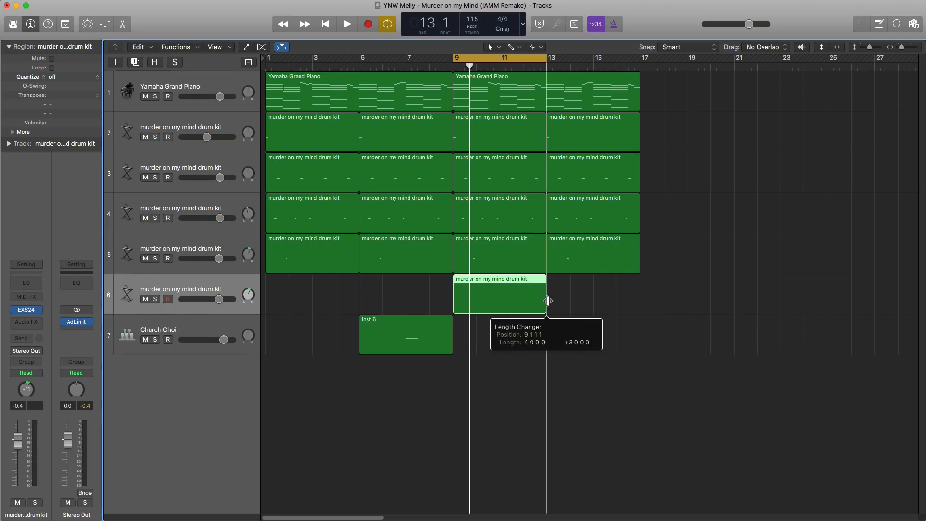
pyautogui.press('space')
pyautogui.doubleClick(521, 297)
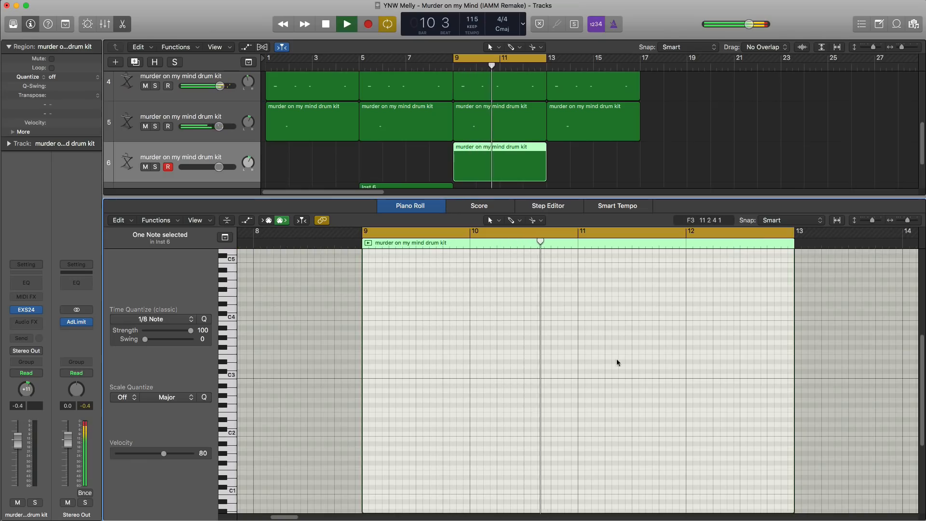
# Place a C#3 note half a beat before bar 10 in the sixth track's region, shortened to end at bar 10, and play it
pyautogui.press('space')
pyautogui.press('space')
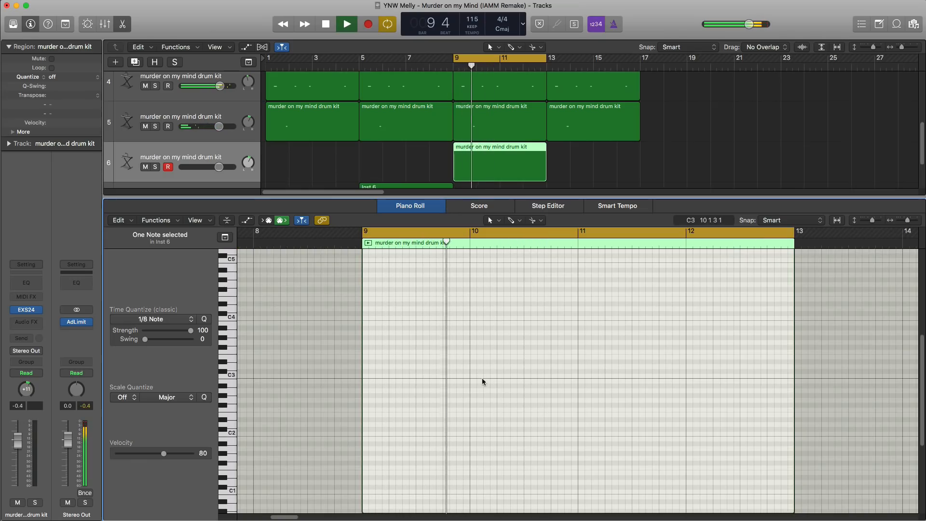
pyautogui.press('space')
pyautogui.click(460, 374)
pyautogui.press('space')
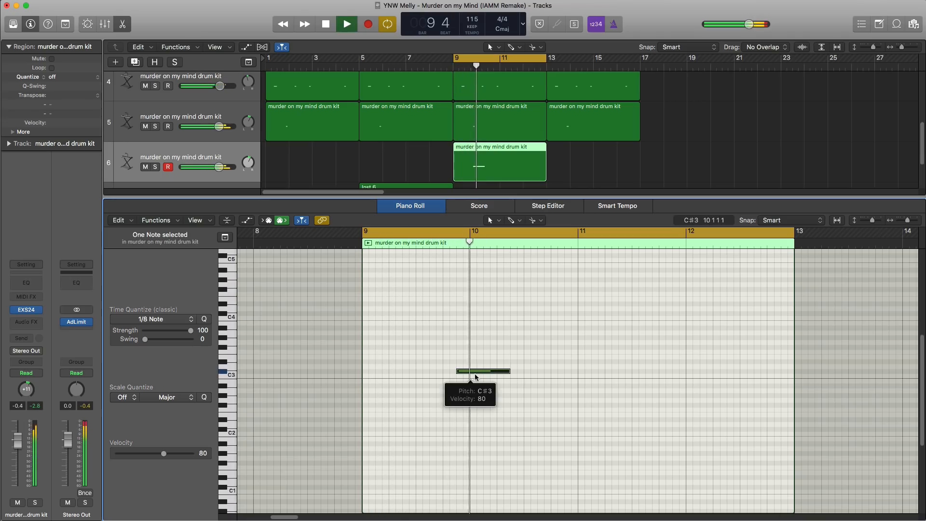
pyautogui.moveTo(509, 371); pyautogui.dragTo(467, 378)
pyautogui.press('space')
pyautogui.press('space')
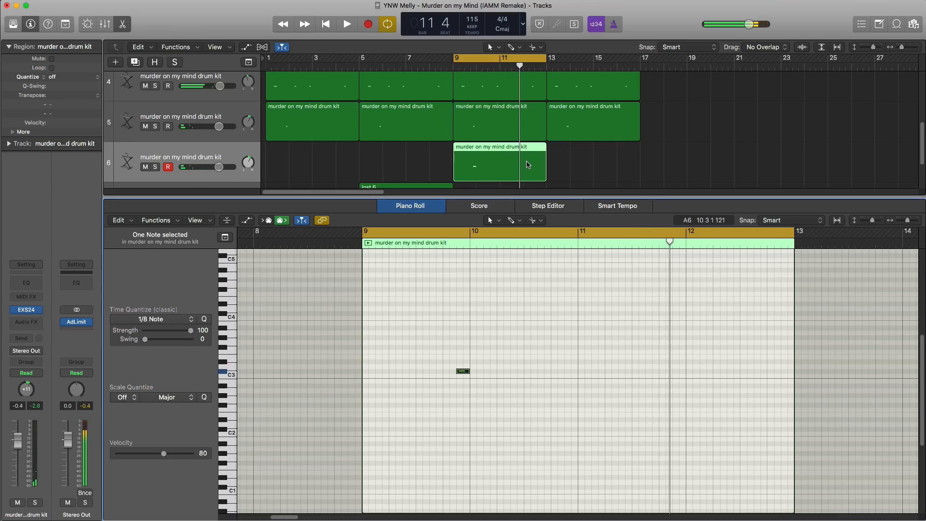
# Repeat the sixth track's region once at bar 13 and duplicate the sixth track
pyautogui.press('Delete')
pyautogui.press('super+r')
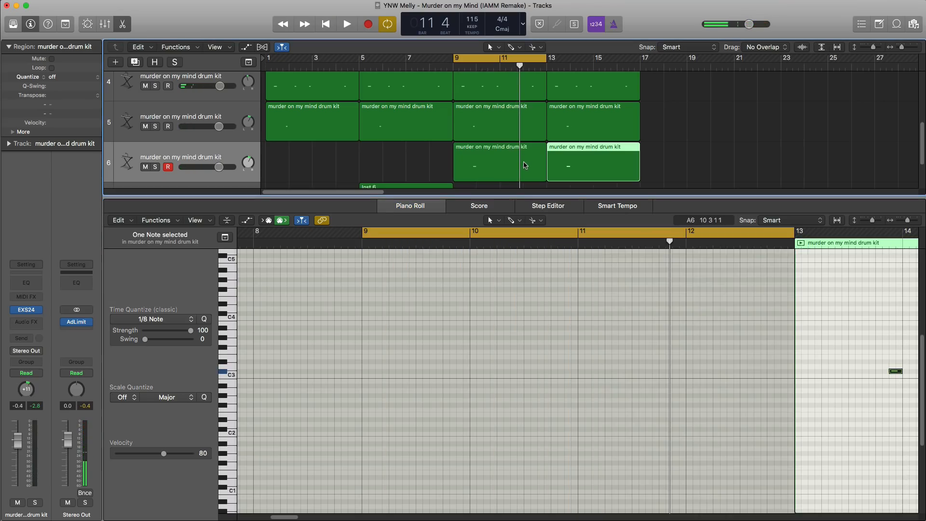
pyautogui.scroll(-2, 475, 144)
pyautogui.press('super+d')
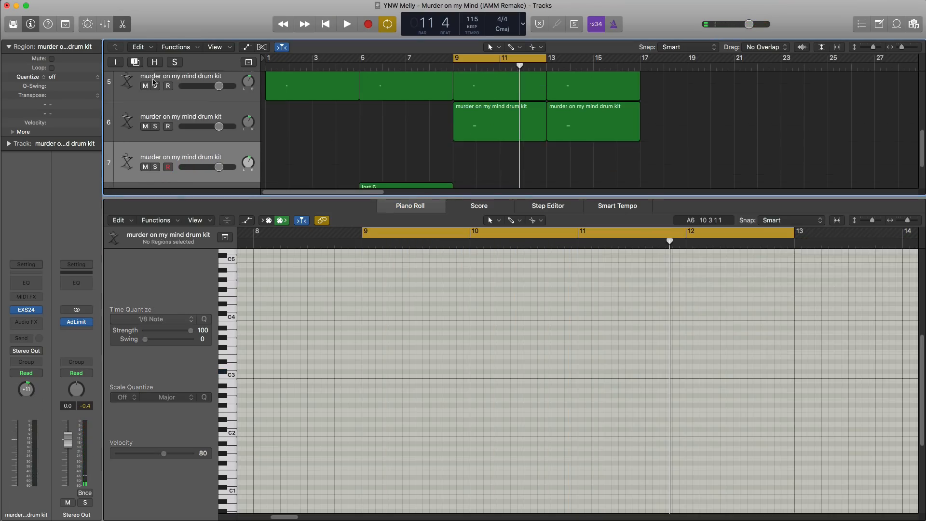
# Create an empty four-bar region at bar 9 on the seventh track, opened for note editing, and play the cycle
pyautogui.doubleClick(462, 159)
pyautogui.moveTo(482, 172); pyautogui.dragTo(541, 174)
pyautogui.press('space')
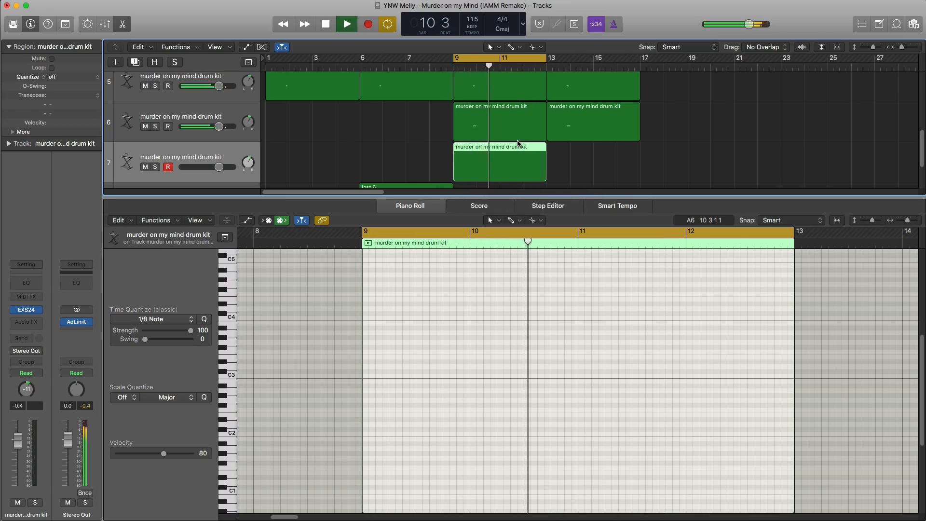
pyautogui.scroll(-2, 441, 346)
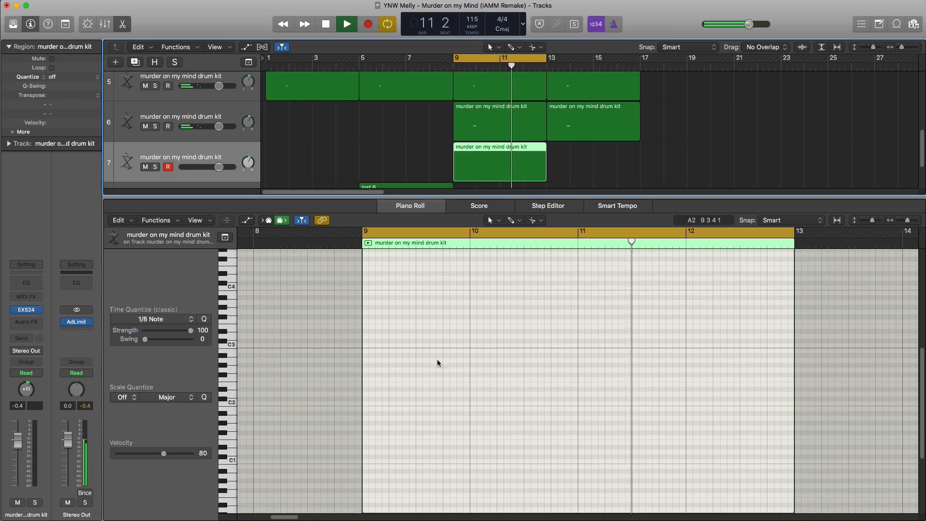
pyautogui.press('space')
# Place half-beat C2 notes at the start of bar 9, halfway through its third beat, and on beat 2 of bar 10
pyautogui.click(365, 404)
pyautogui.press('space')
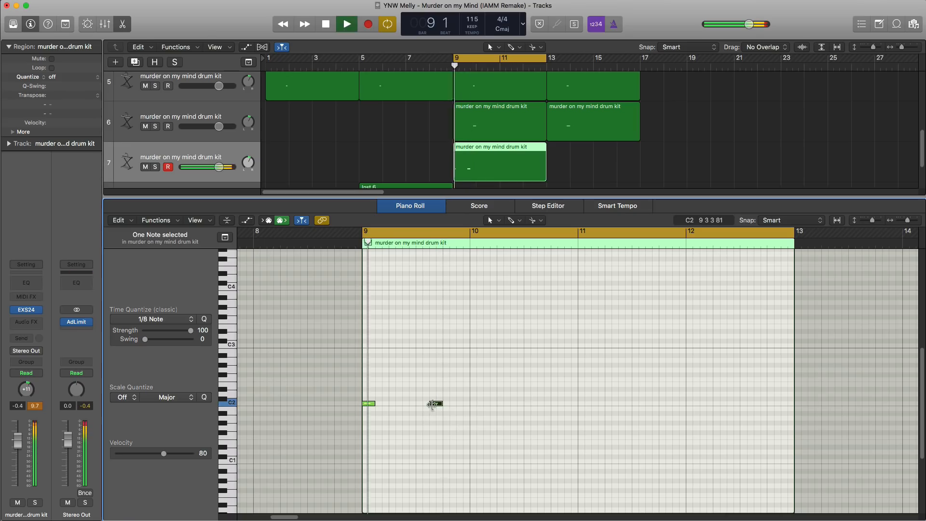
pyautogui.click(434, 403)
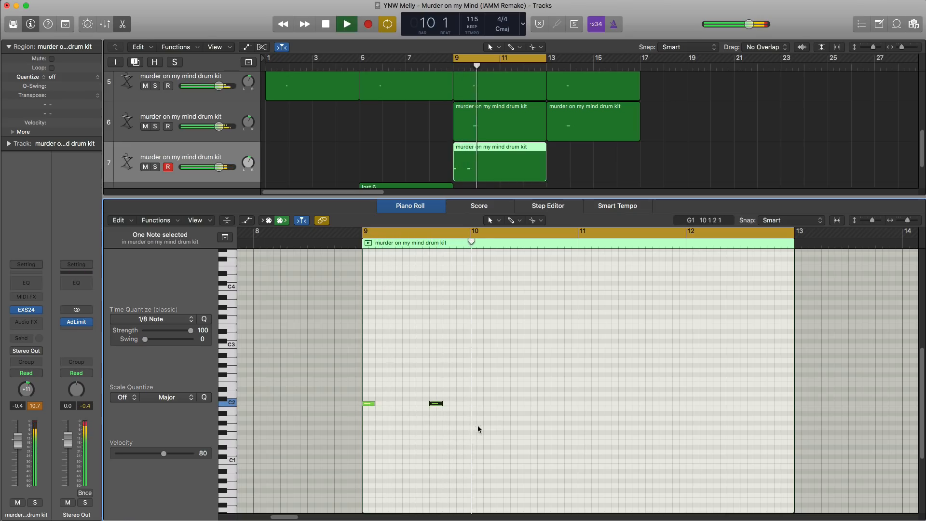
pyautogui.press('space')
pyautogui.click(499, 404)
pyautogui.press('space')
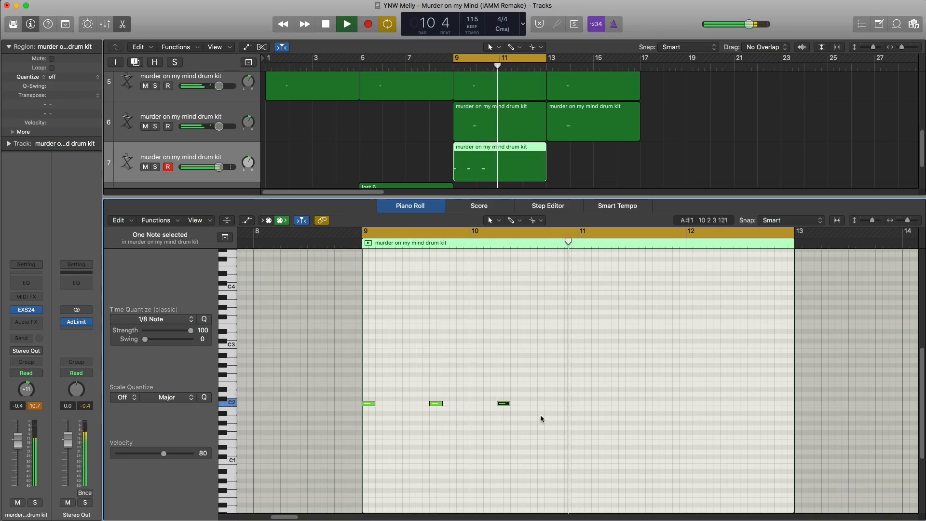
# Add C2 notes at the start of bar 11, halfway through its second beat, on beat 2 of bar 12, and on bar 12's last half beat
pyautogui.click(581, 403)
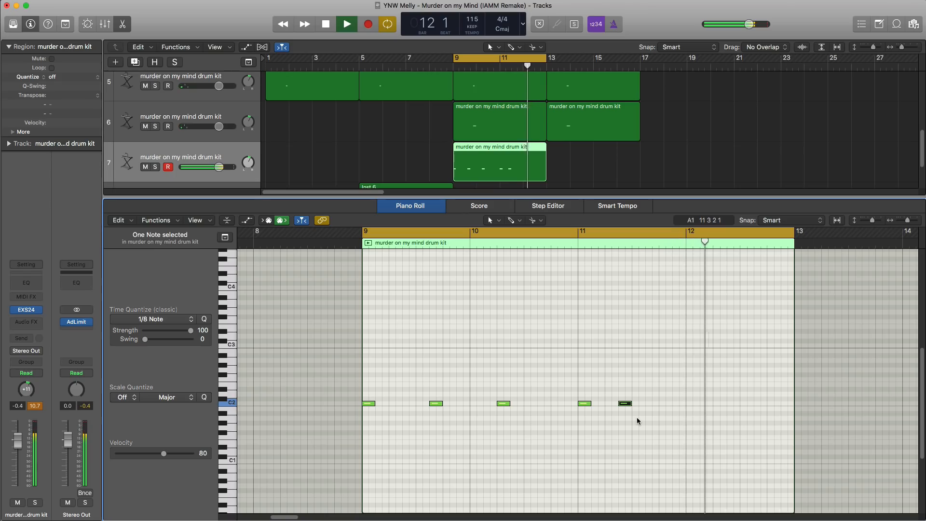
pyautogui.click(719, 403)
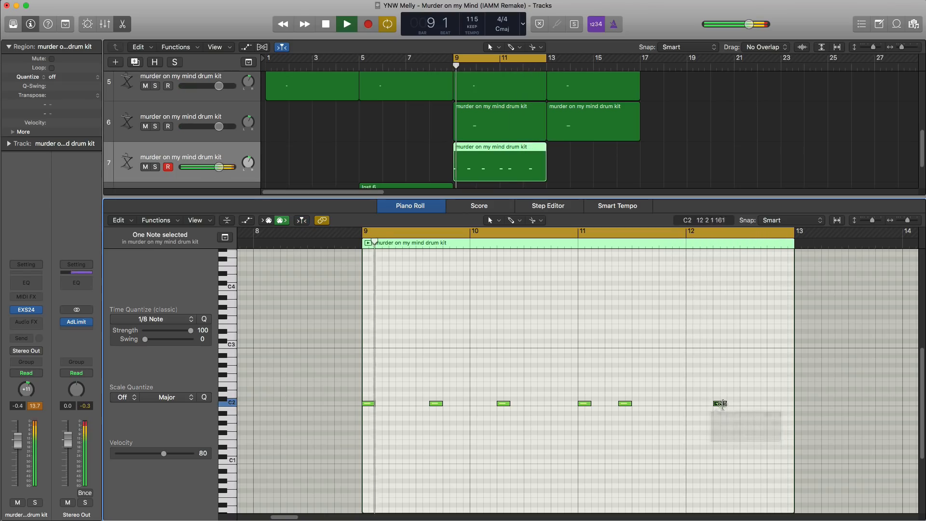
pyautogui.click(785, 403)
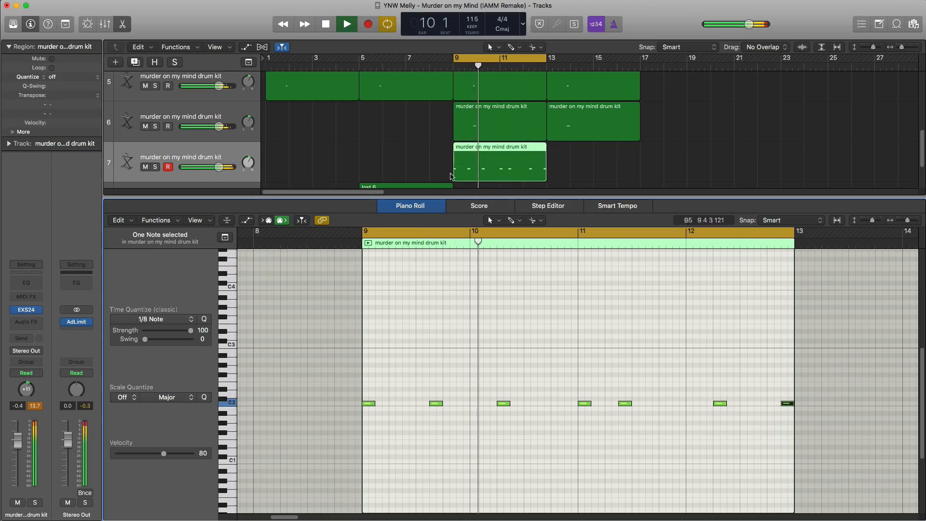
# Centre the seventh track's pan, lower its volume to -8.6 dB, and close the note editor
pyautogui.click(226, 175)
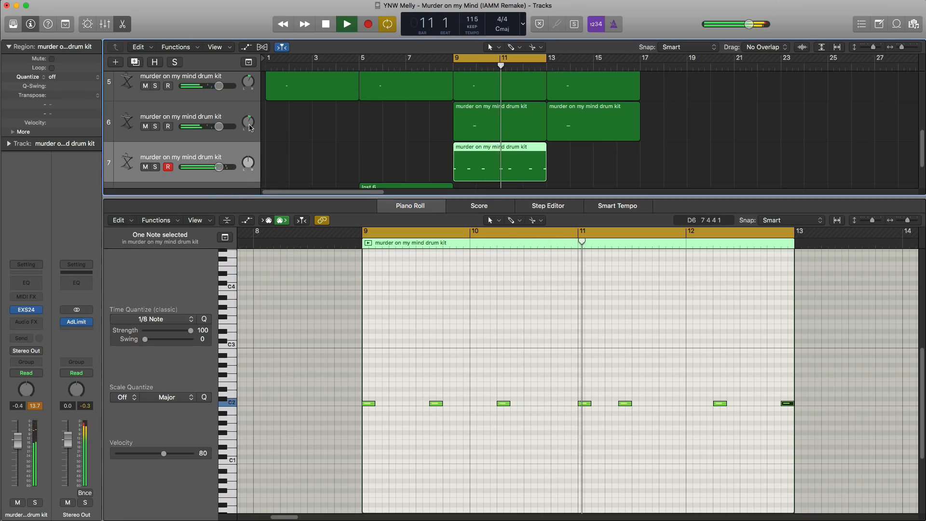
pyautogui.moveTo(219, 167); pyautogui.dragTo(203, 168)
pyautogui.press('x')
pyautogui.press('x')
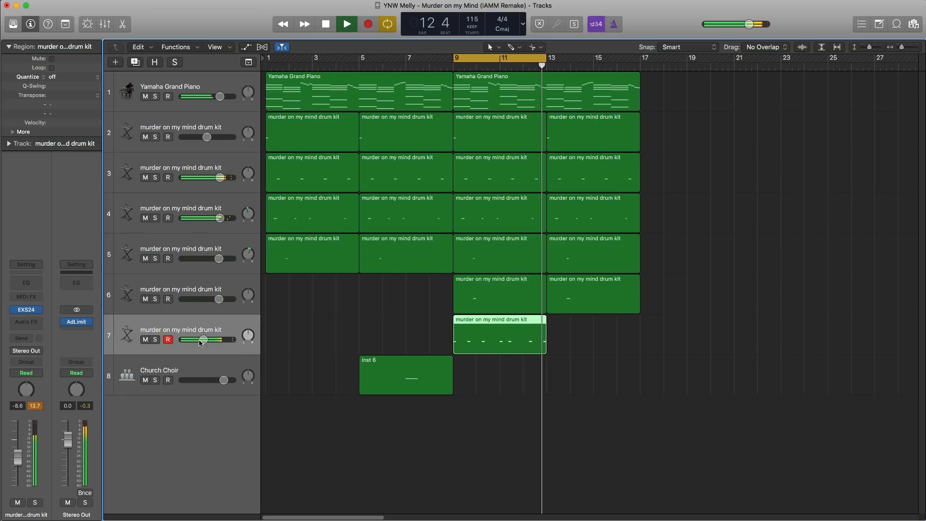
pyautogui.press('space')
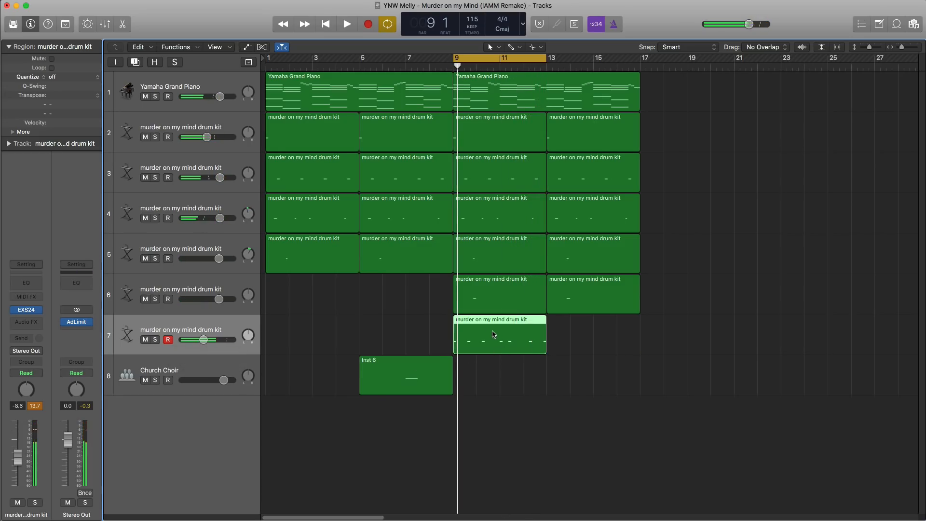
# Repeat the seventh track's region at bar 13, and all seven tracks' regions from bars 9 to 17 at bar 17
pyautogui.press('super+r')
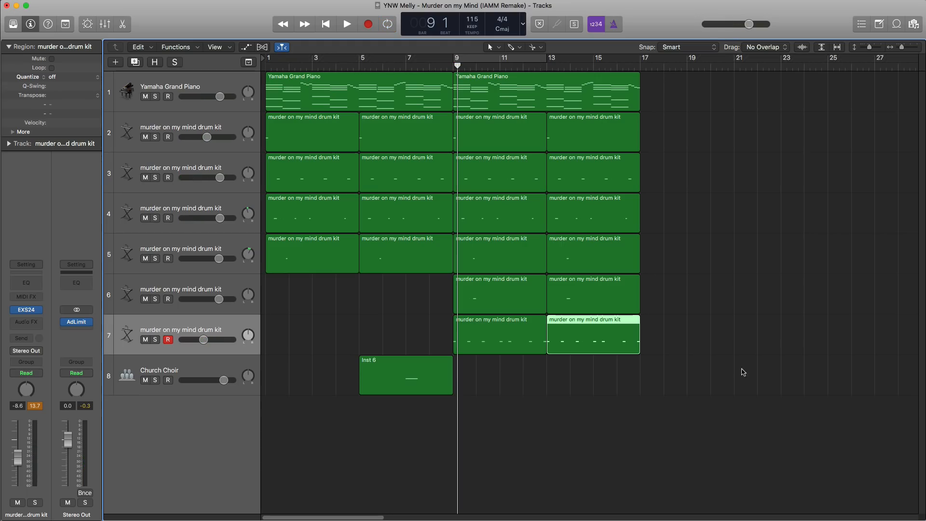
pyautogui.moveTo(706, 354); pyautogui.dragTo(507, 100)
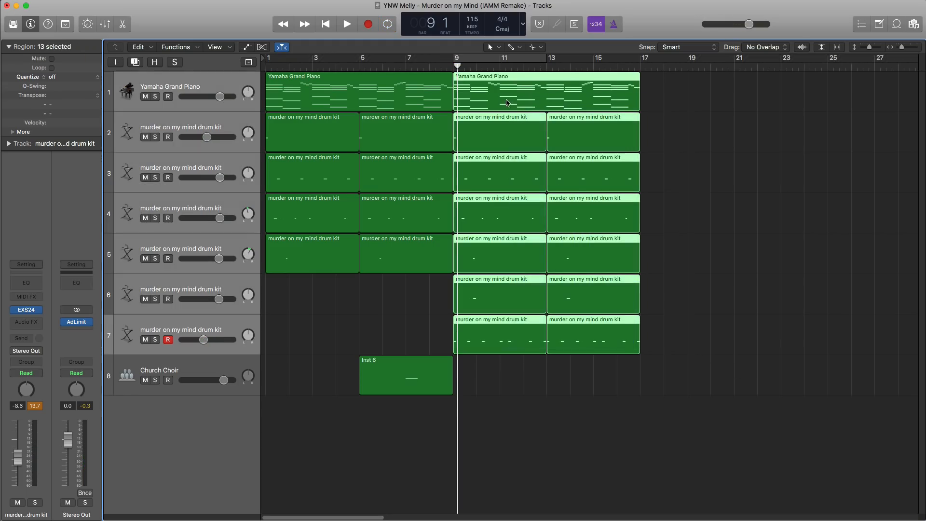
pyautogui.press('super+r')
pyautogui.moveTo(643, 58); pyautogui.dragTo(827, 58)
# Duplicate the seventh track and create an empty four-bar region at bar 17 on the copy, cycled and opened for note editing
pyautogui.click(189, 327)
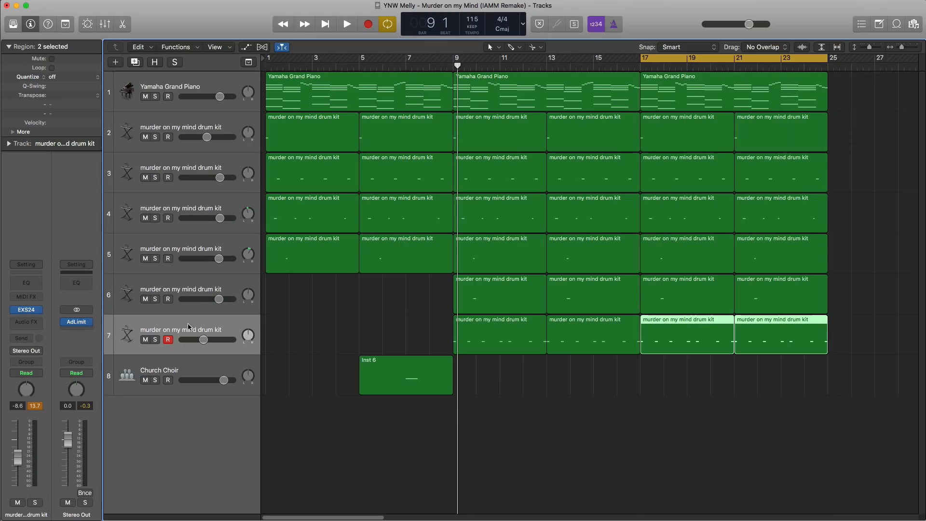
pyautogui.click(136, 62)
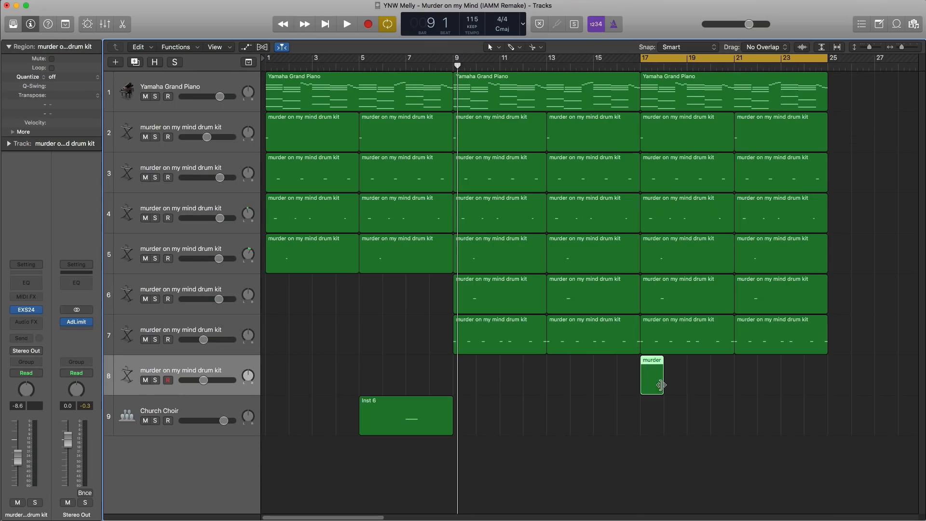
pyautogui.moveTo(660, 385); pyautogui.dragTo(736, 381)
pyautogui.press('u')
pyautogui.press('space')
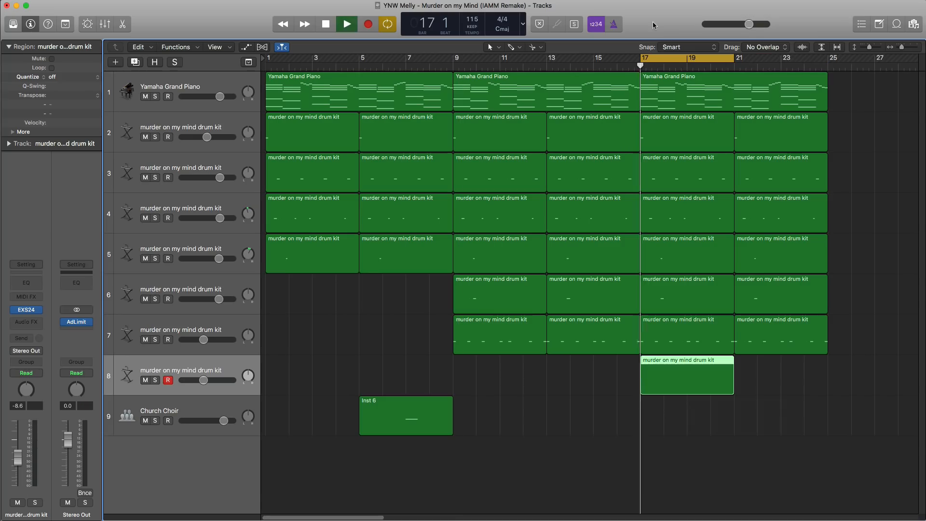
pyautogui.press('space')
pyautogui.doubleClick(656, 373)
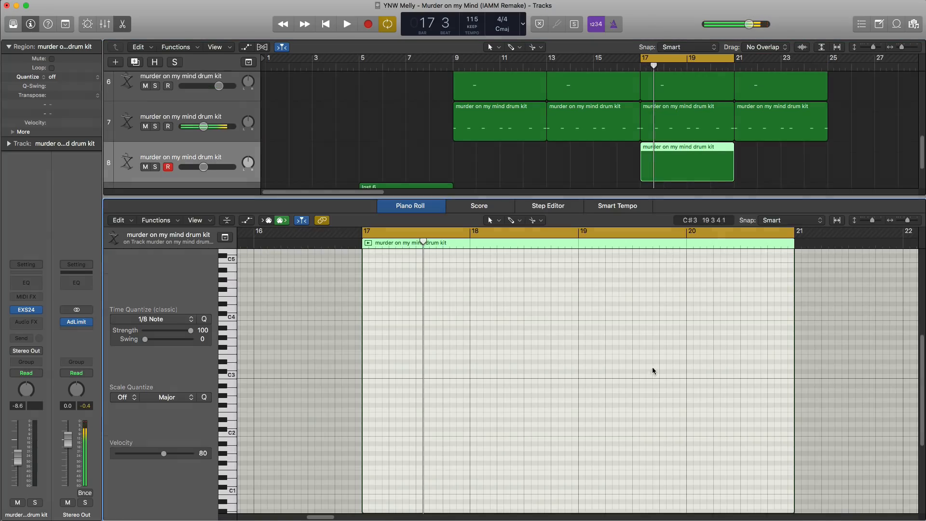
# Place a one-beat G#0 note at the start of bar 17 on the eighth track and reset the track's volume to 0.0 dB
pyautogui.press('space')
pyautogui.scroll(-3, 491, 388)
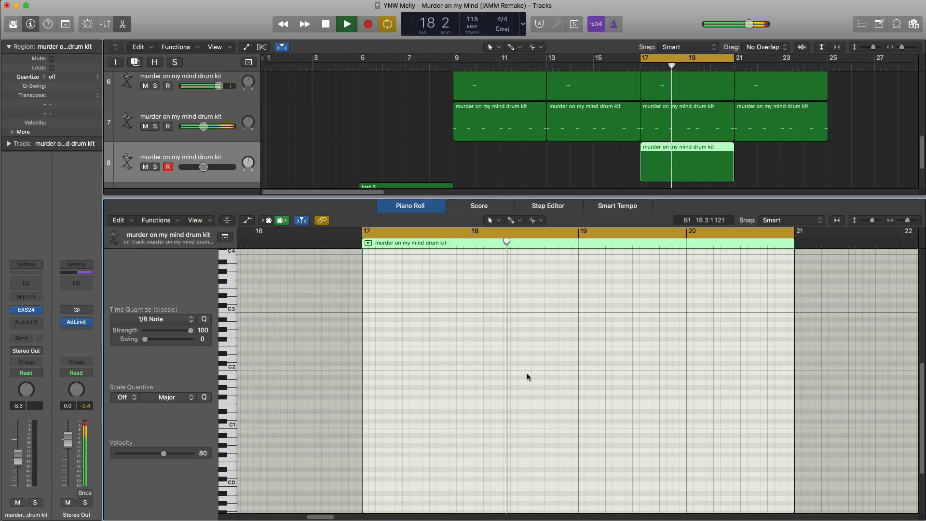
pyautogui.press('space')
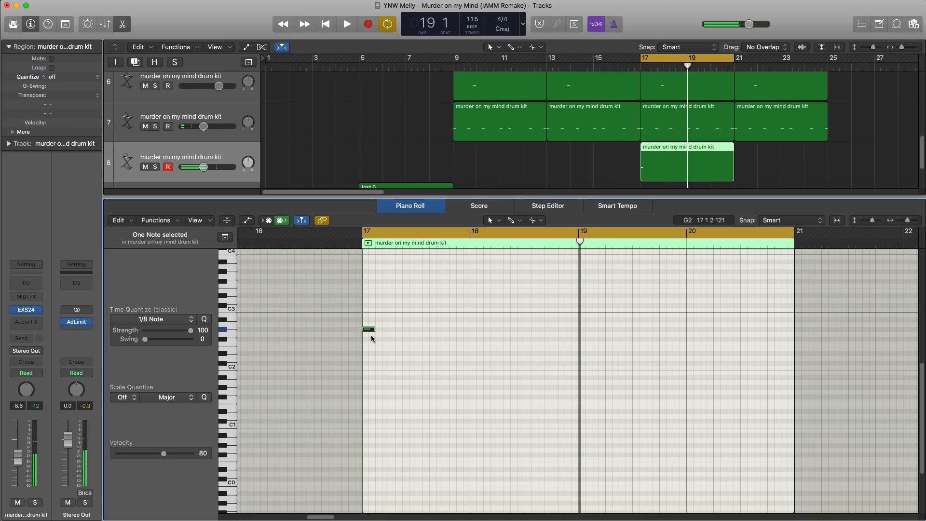
pyautogui.hotkey('alt', 'shift', 'Down')
pyautogui.hotkey('alt', 'shift', 'Down')
pyautogui.press('space')
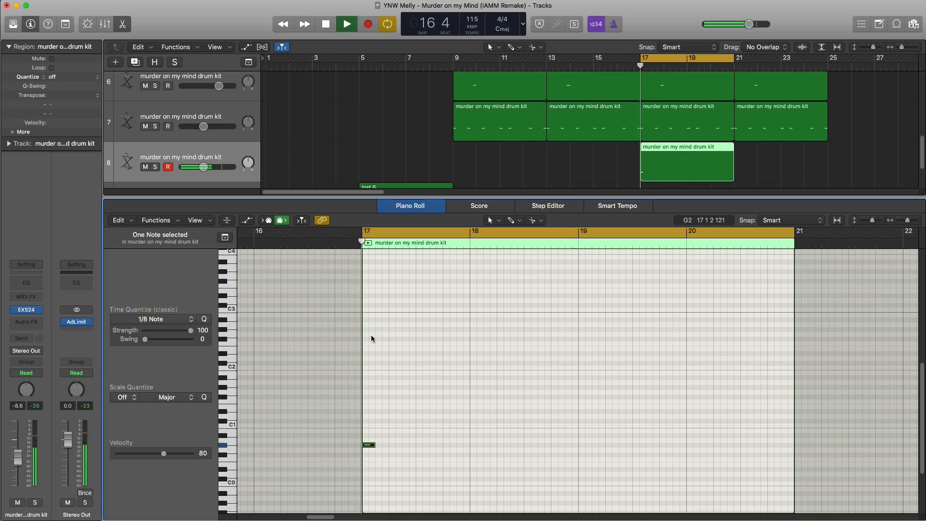
pyautogui.moveTo(379, 445); pyautogui.dragTo(388, 444)
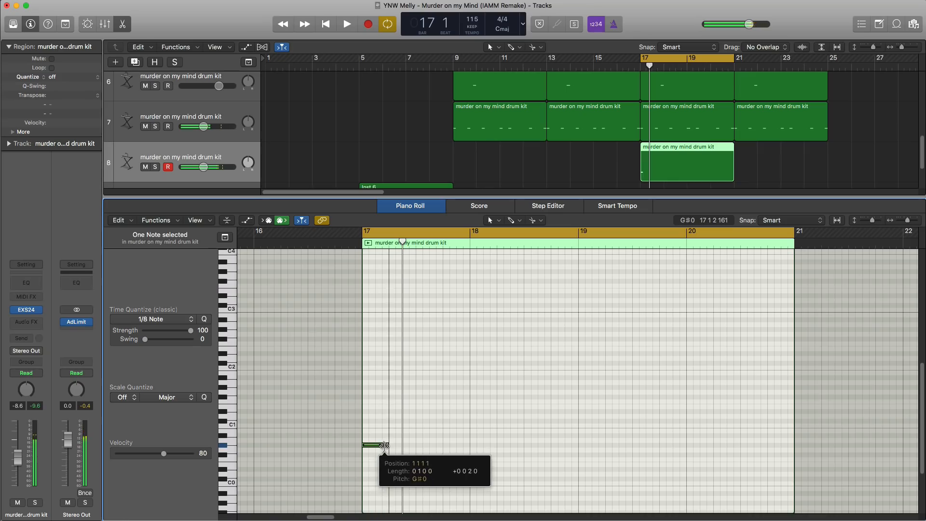
pyautogui.keyDown('alt'); pyautogui.click(205, 168); pyautogui.keyUp('alt')
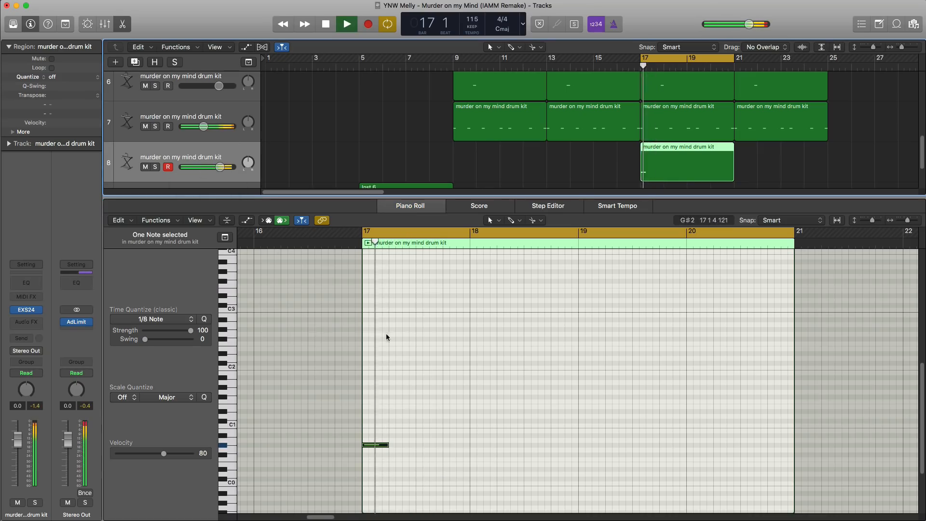
pyautogui.press('space')
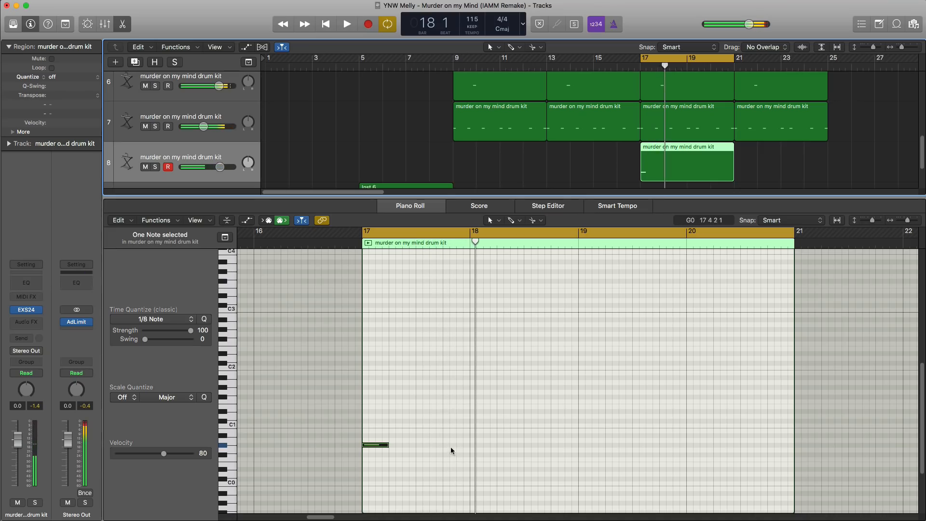
# Add a G#0 note halfway through beat 3 of bar 17, shortened to half a beat, and play it back
pyautogui.keyDown('super'); pyautogui.click(432, 445); pyautogui.keyUp('super')
pyautogui.moveTo(454, 445); pyautogui.dragTo(443, 445)
pyautogui.press('space')
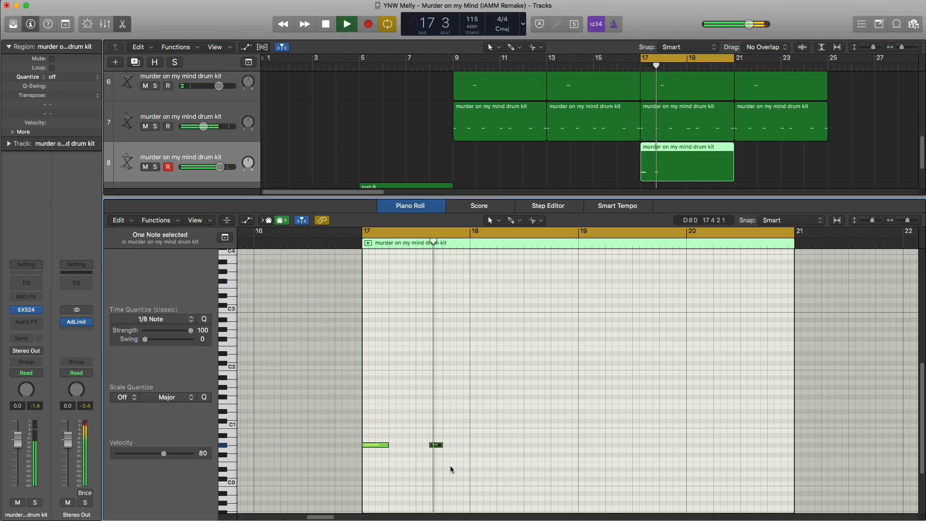
# Add a half-beat note on beat 4 of bar 17, lower it to F0, and play it back
pyautogui.keyDown('super'); pyautogui.click(444, 454); pyautogui.keyUp('super')
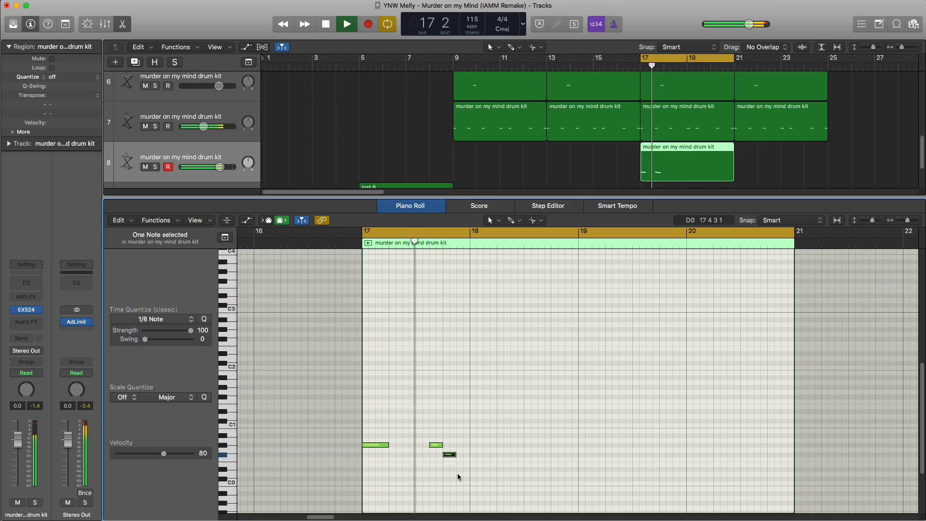
pyautogui.press('space')
pyautogui.moveTo(450, 455); pyautogui.dragTo(450, 463)
pyautogui.press('space')
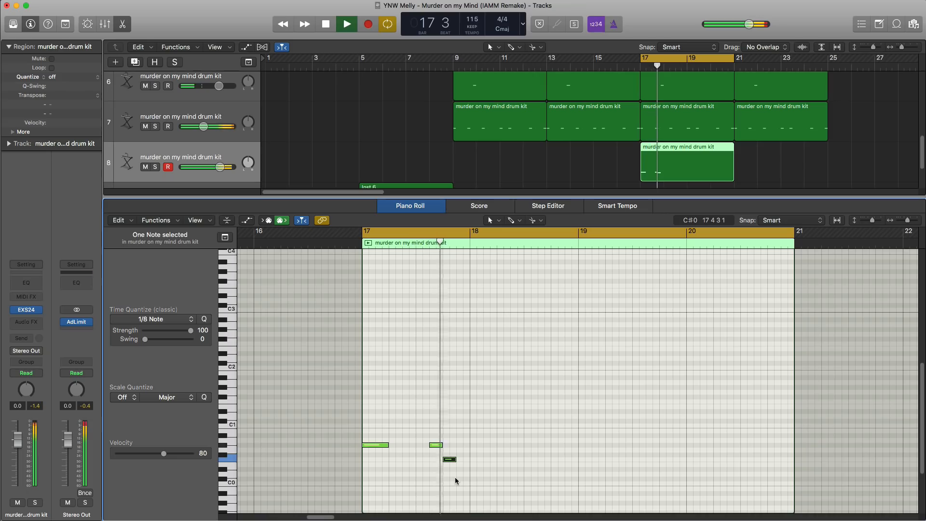
pyautogui.press('space')
pyautogui.press('space')
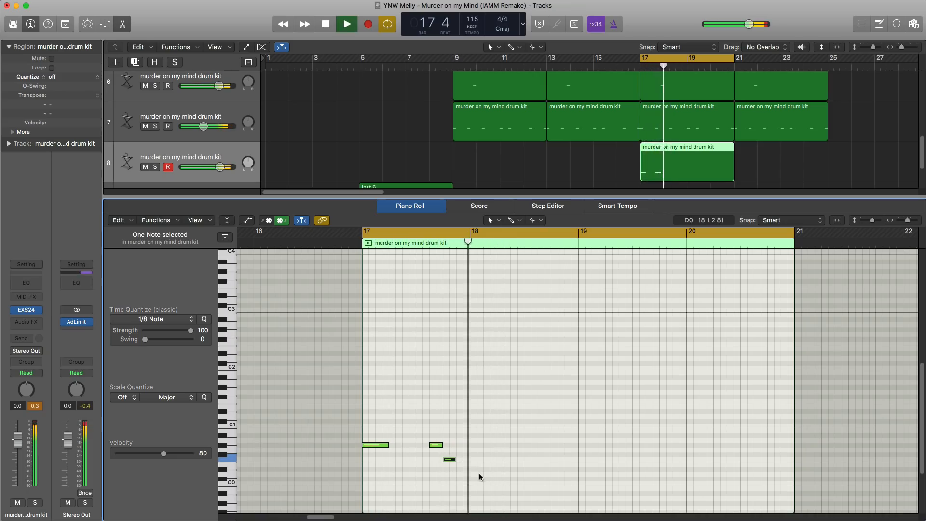
# Add a half-beat note on beat 2 of bar 18, move it down to F0, and play the cycle
pyautogui.keyDown('super'); pyautogui.click(500, 456); pyautogui.keyUp('super')
pyautogui.press('space')
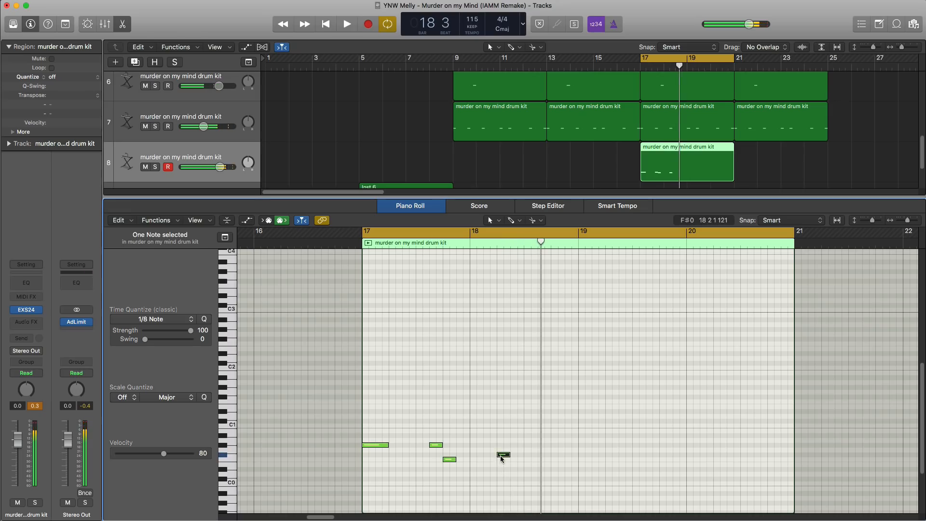
pyautogui.moveTo(501, 459); pyautogui.dragTo(500, 471)
pyautogui.press('space')
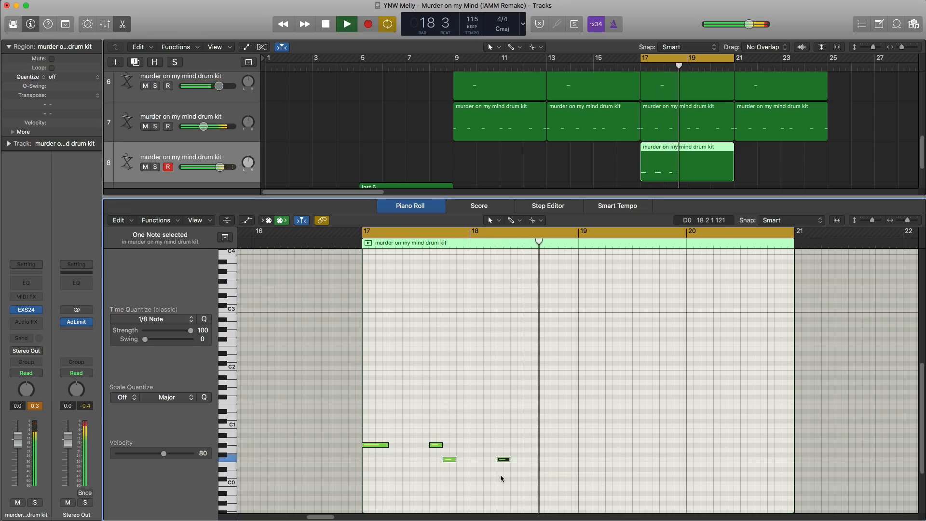
# Add half-beat C1 notes at the start of bar 19 and halfway through its second beat, and play them
pyautogui.press('space')
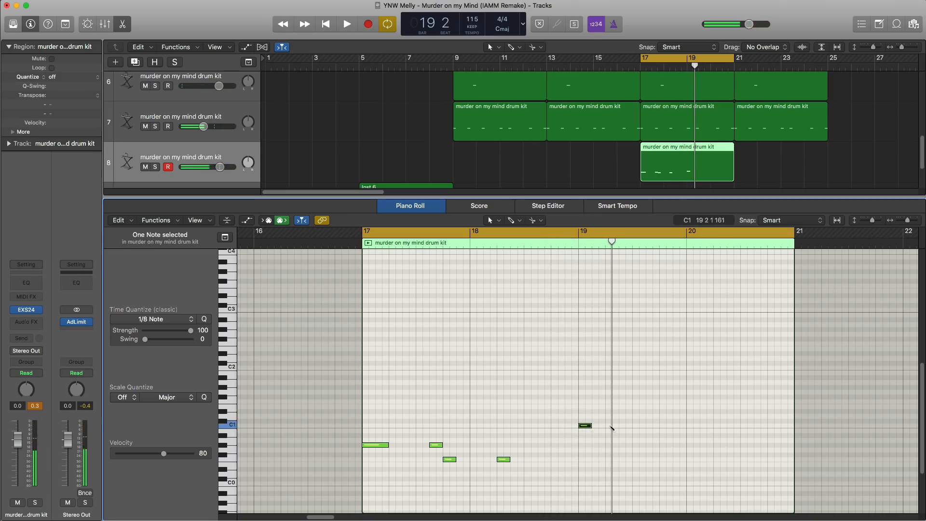
pyautogui.moveTo(614, 427); pyautogui.dragTo(626, 427)
pyautogui.press('space')
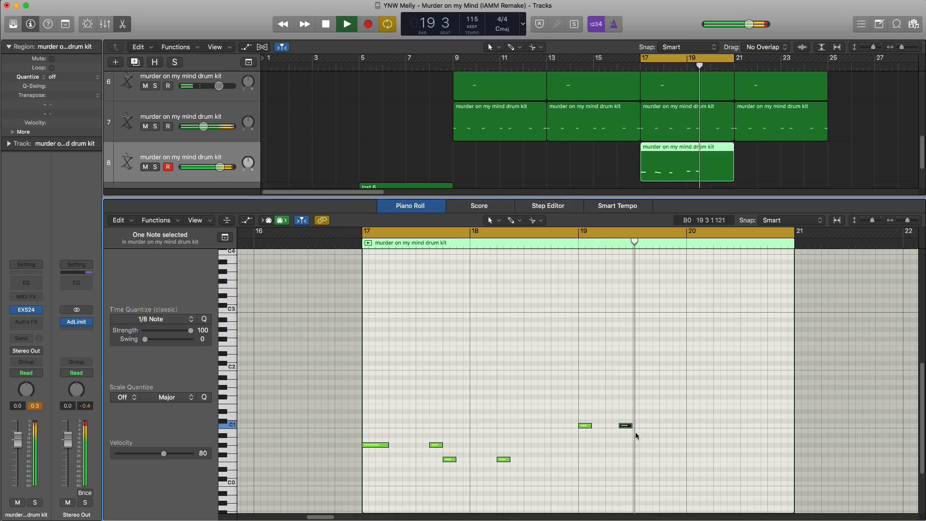
# Add G0 notes on beat 4 of bar 19 and beat 2 of bar 20, and a C1 note moved to bar 20's last half beat
pyautogui.click(665, 450)
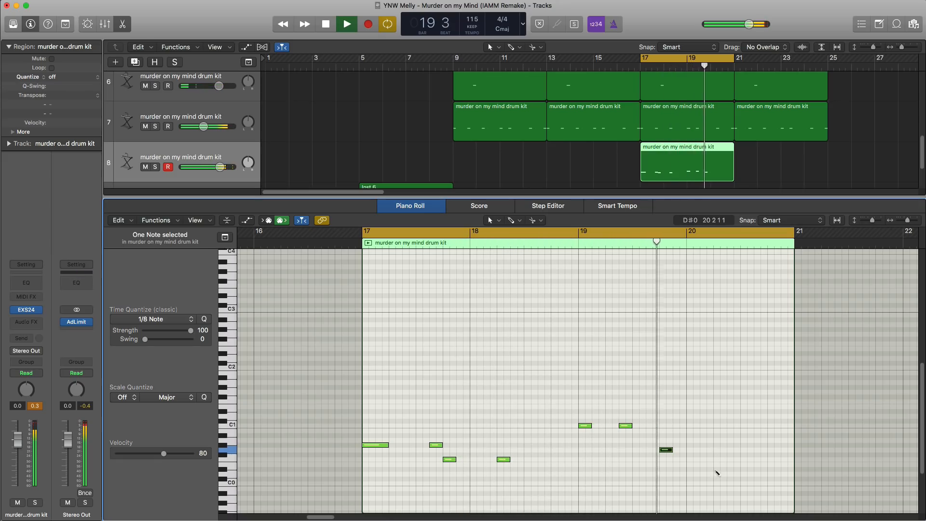
pyautogui.click(770, 425)
pyautogui.press('space')
pyautogui.moveTo(775, 427); pyautogui.dragTo(787, 426)
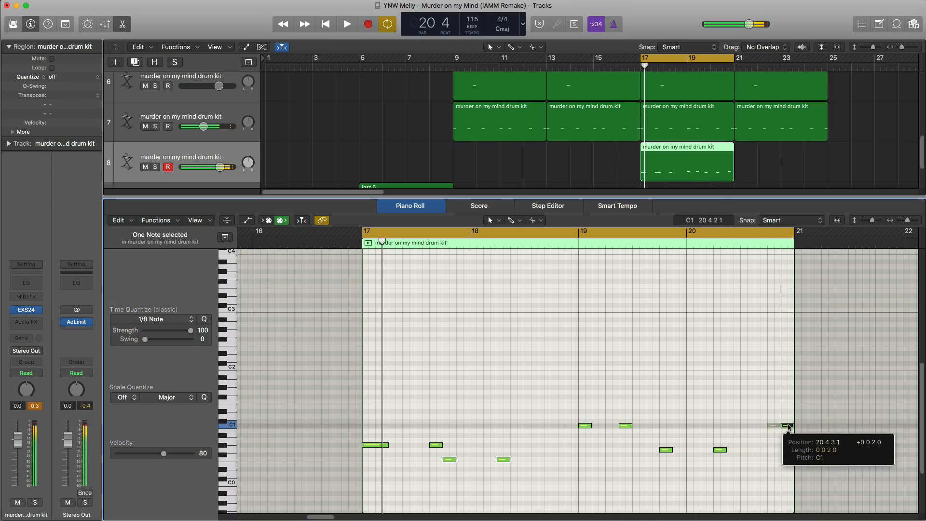
# Check the eighth track's EXS24 sampler settings, close them, and play the finished pattern from bar 17
pyautogui.click(27, 311)
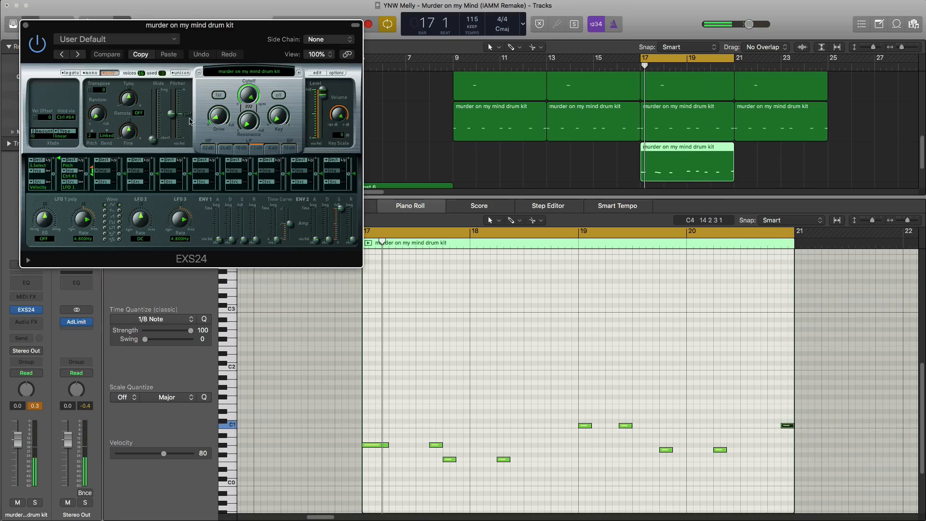
pyautogui.click(26, 25)
pyautogui.press('space')
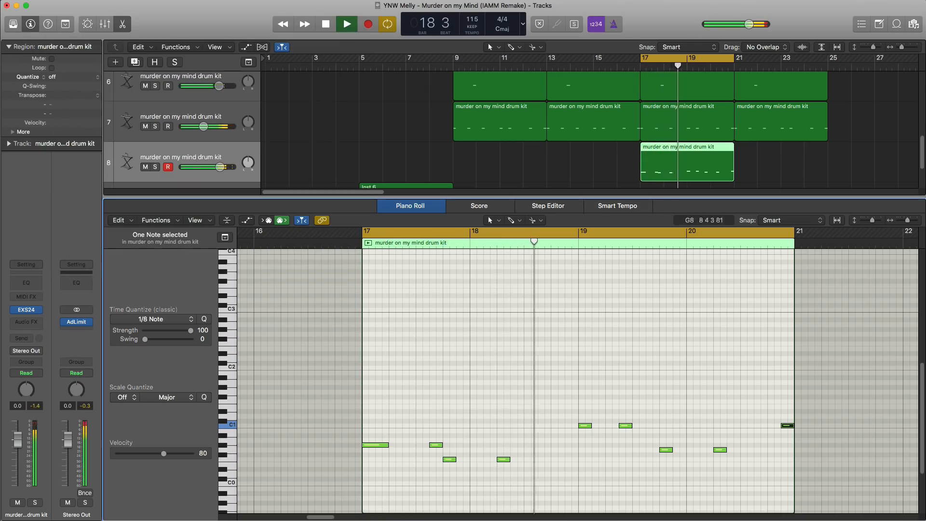
# Close the piano roll, repeat the eighth track's region at bar 21, extend the cycle to bars 17–25, and play it
pyautogui.click(220, 168)
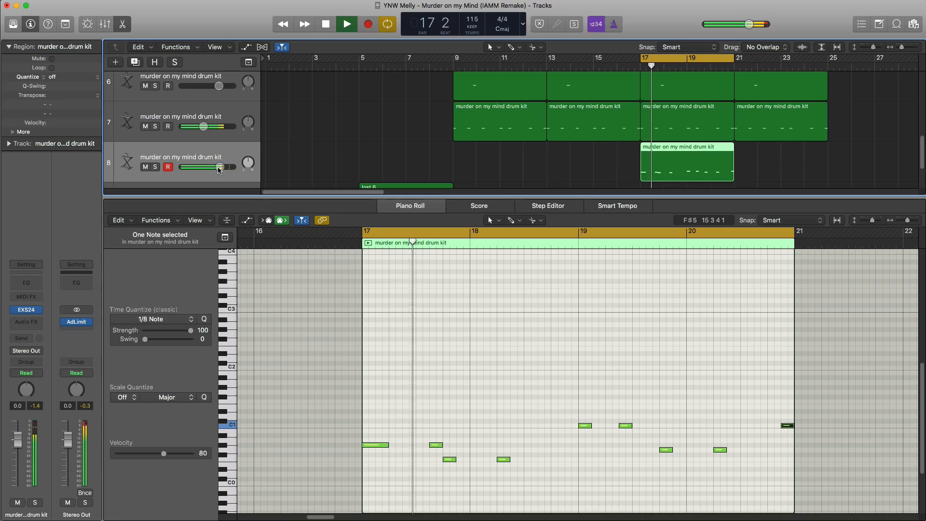
pyautogui.press('e')
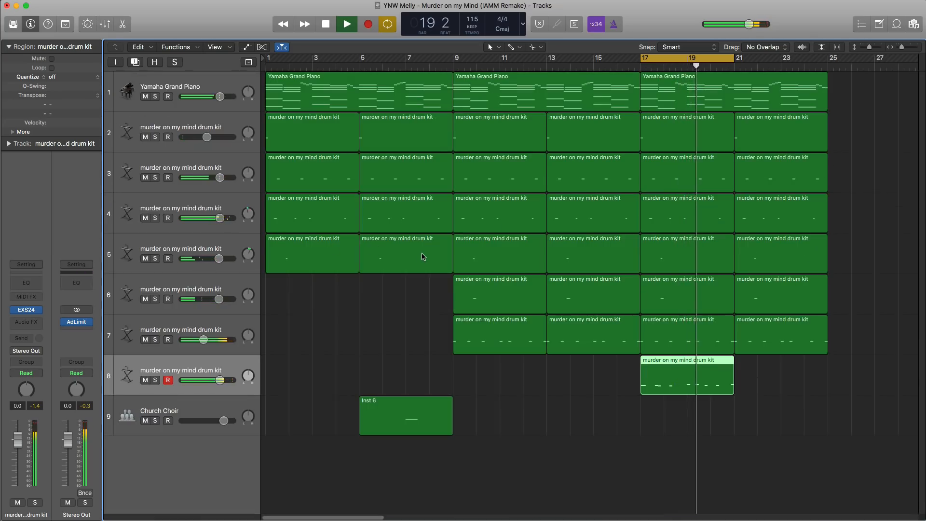
pyautogui.press('space')
pyautogui.press('super+r')
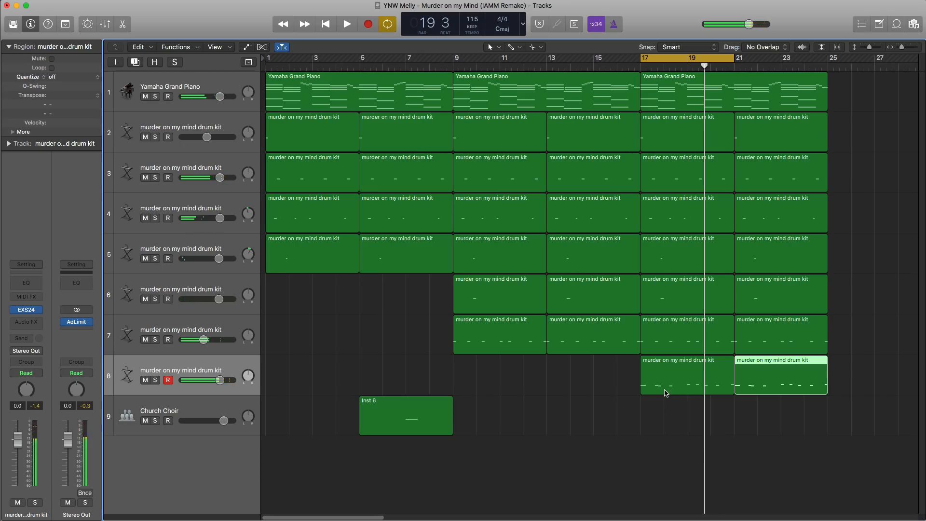
pyautogui.moveTo(644, 61); pyautogui.dragTo(828, 61)
pyautogui.press('space')
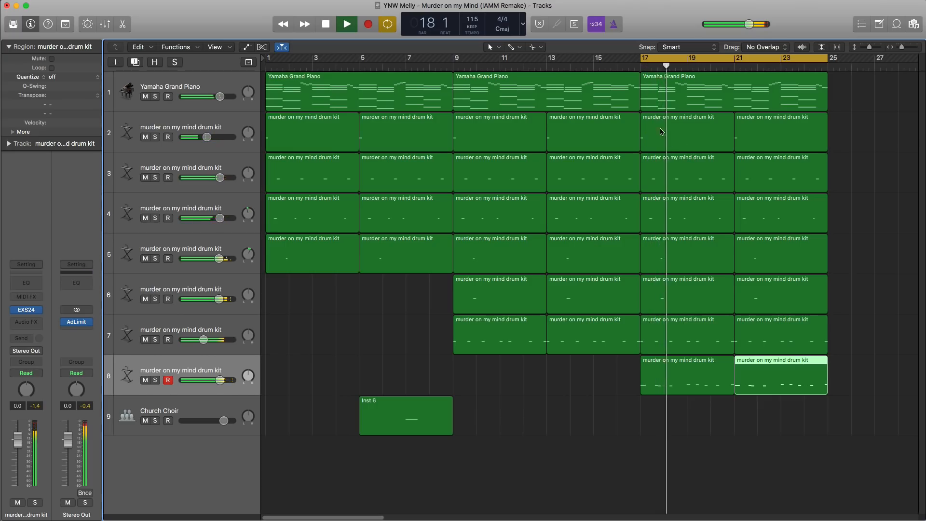
pyautogui.press('space')
# Open the sixth track's bar 17 region and add a half-beat C#3 note halfway through bar 17's first beat, then play it
pyautogui.click(658, 297)
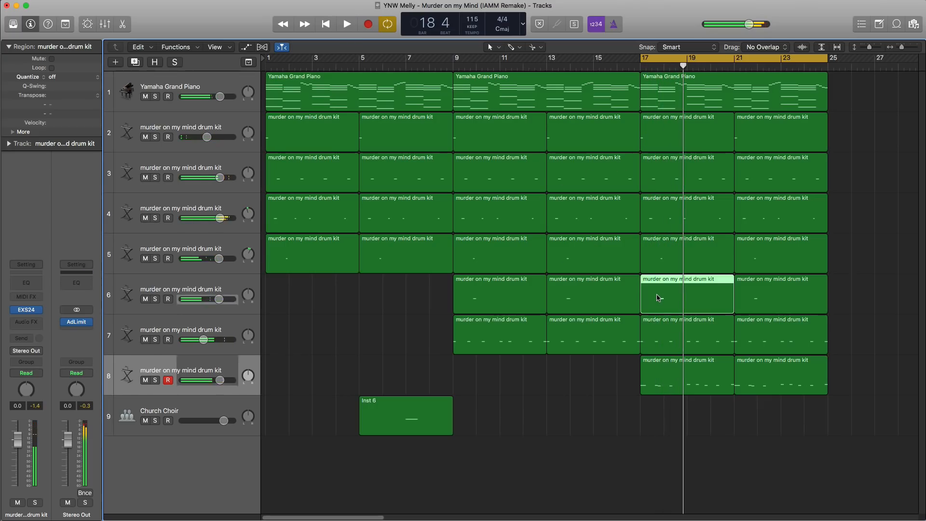
pyautogui.doubleClick(659, 298)
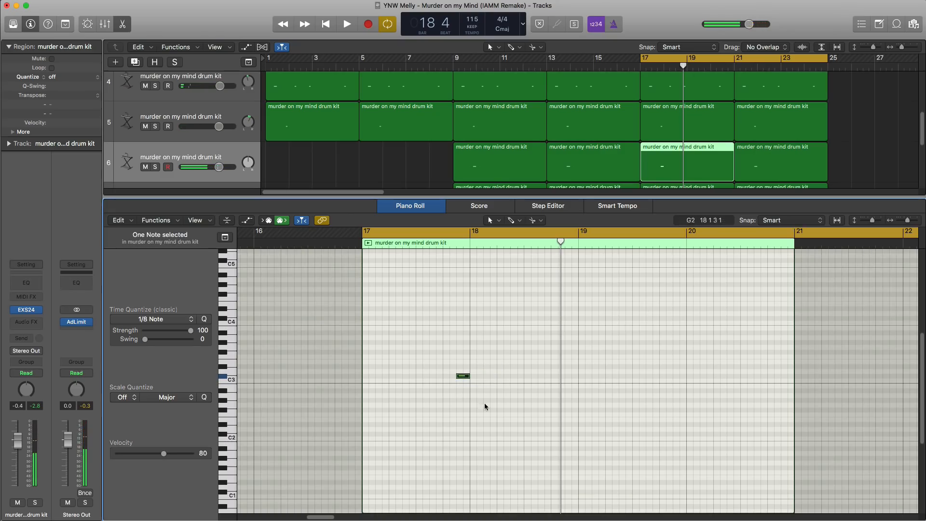
pyautogui.press('space')
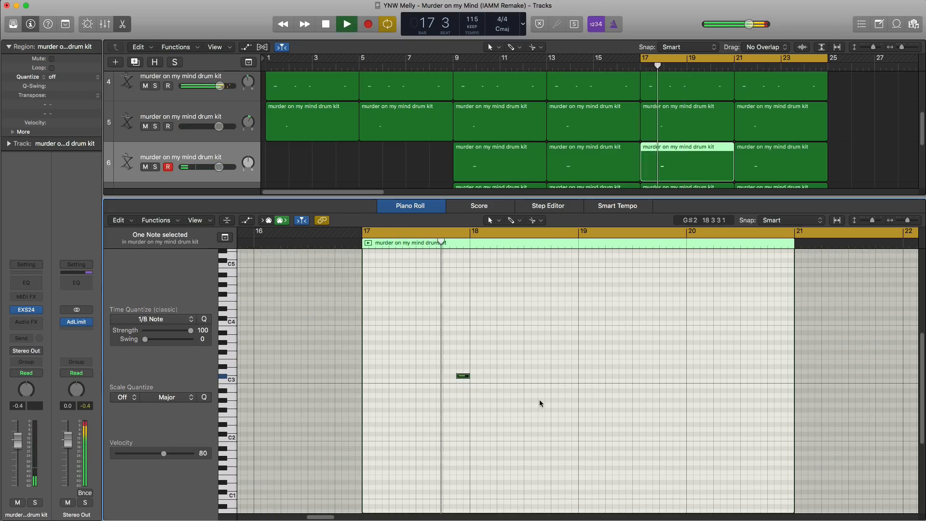
pyautogui.press('space')
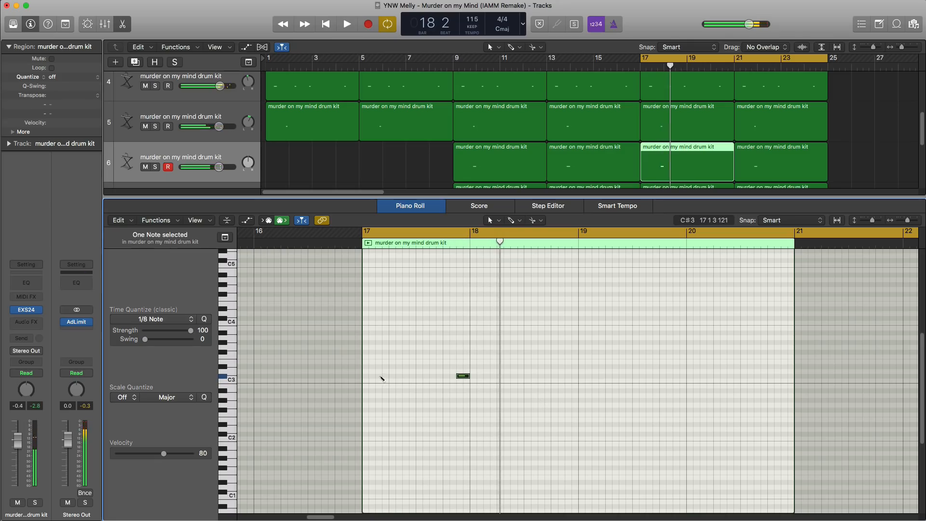
pyautogui.click(382, 376)
pyautogui.press('space')
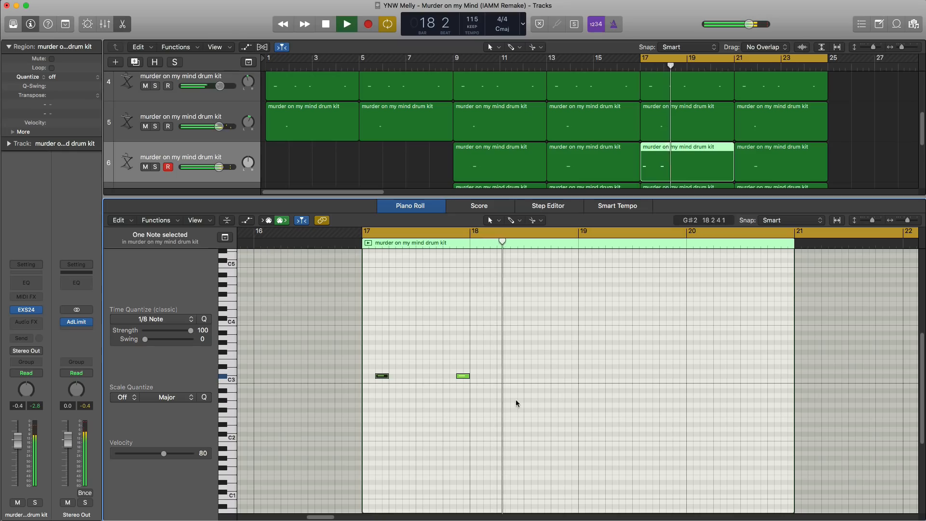
pyautogui.press('space')
# Add half-beat C#3 notes halfway through beat 2 of bar 18 and halfway through beat 1 of bar 19, and play them
pyautogui.click(518, 381)
pyautogui.press('space')
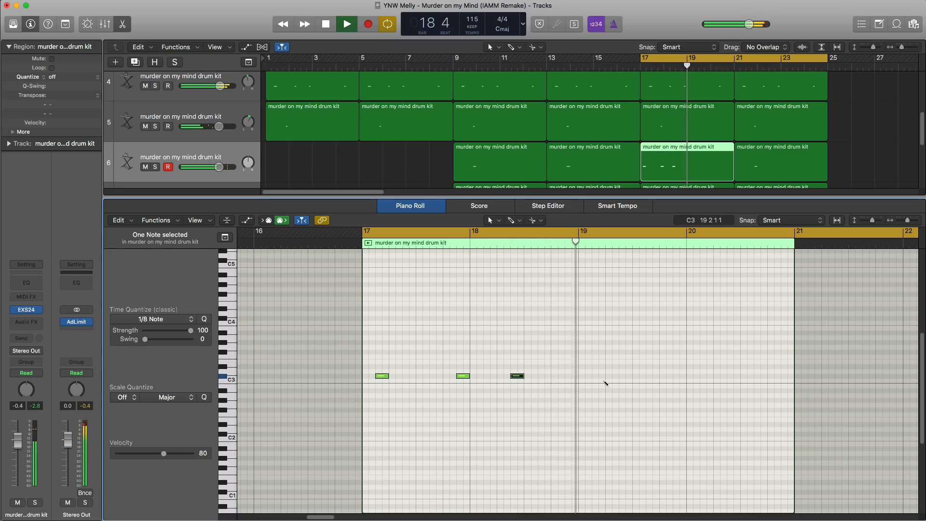
pyautogui.press('space')
pyautogui.click(598, 377)
pyautogui.press('space')
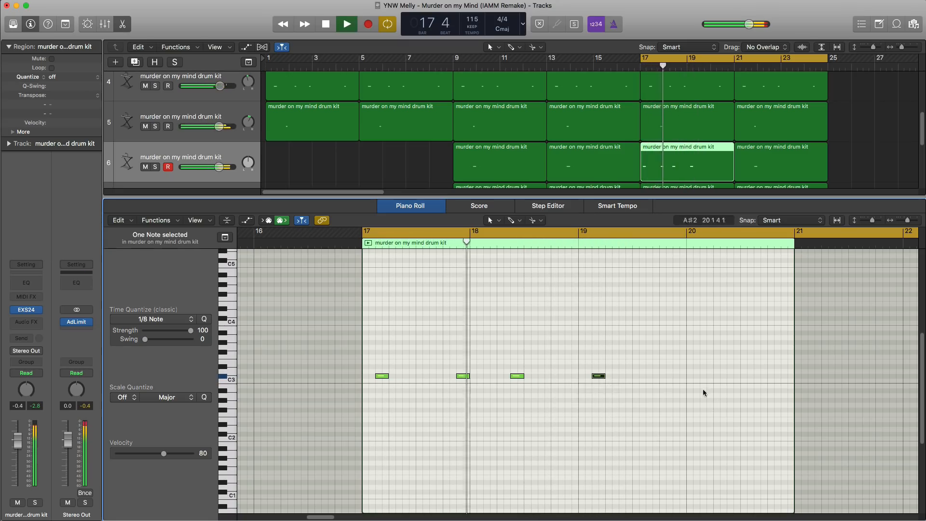
# Add C#3 notes halfway through bar 19's beat 4 and bar 20's beat 1, plus two quarter-beat notes from bar 20's beat 4, and close the editor
pyautogui.click(678, 376)
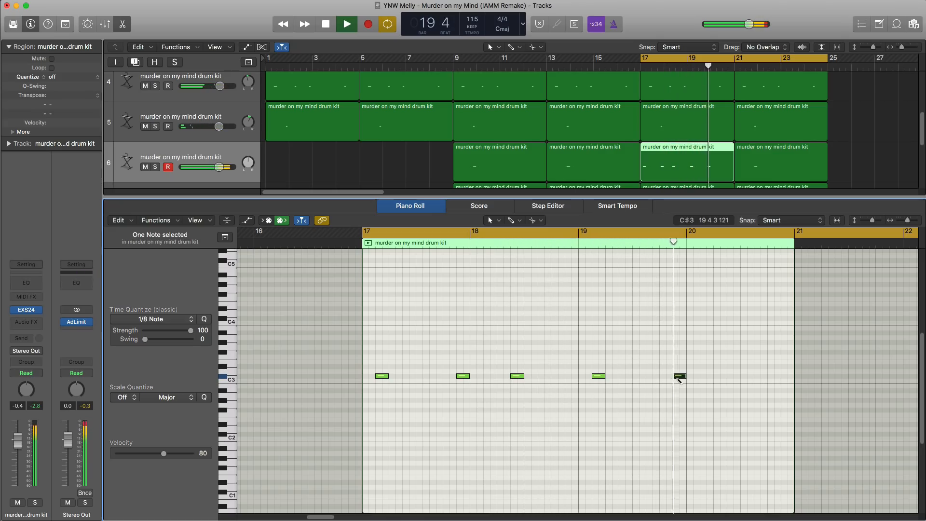
pyautogui.click(707, 376)
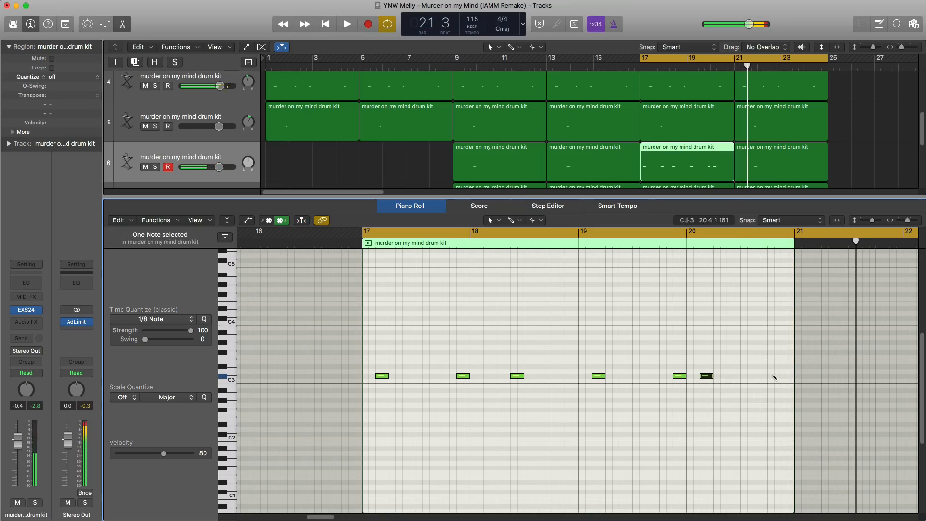
pyautogui.moveTo(775, 377); pyautogui.dragTo(770, 381)
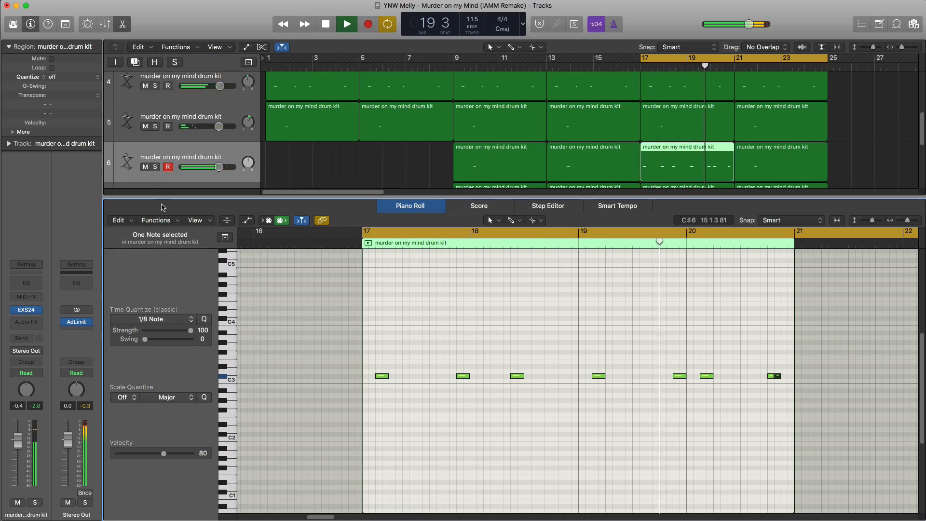
pyautogui.press('x')
pyautogui.press('x')
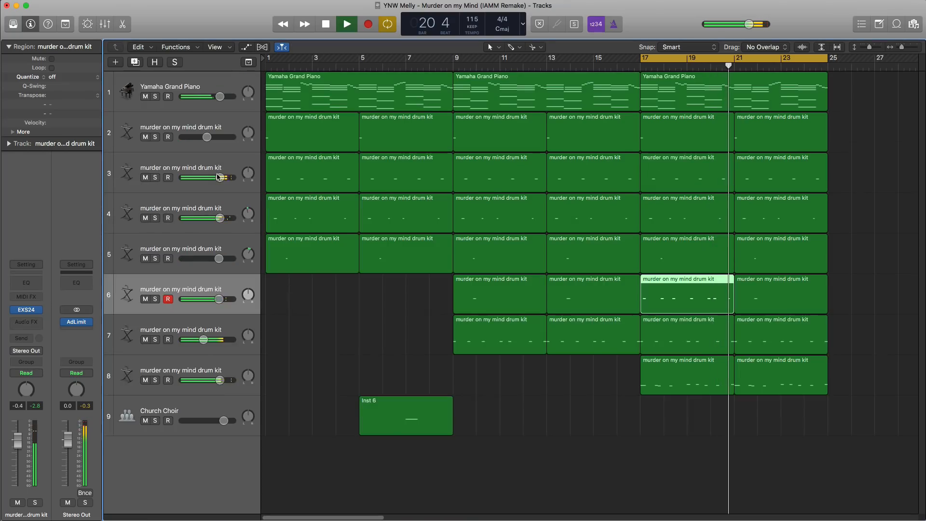
# Replace the sixth track's bar 21 region with a repeat of its edited bar 17 region, and play the cycle
pyautogui.click(759, 297)
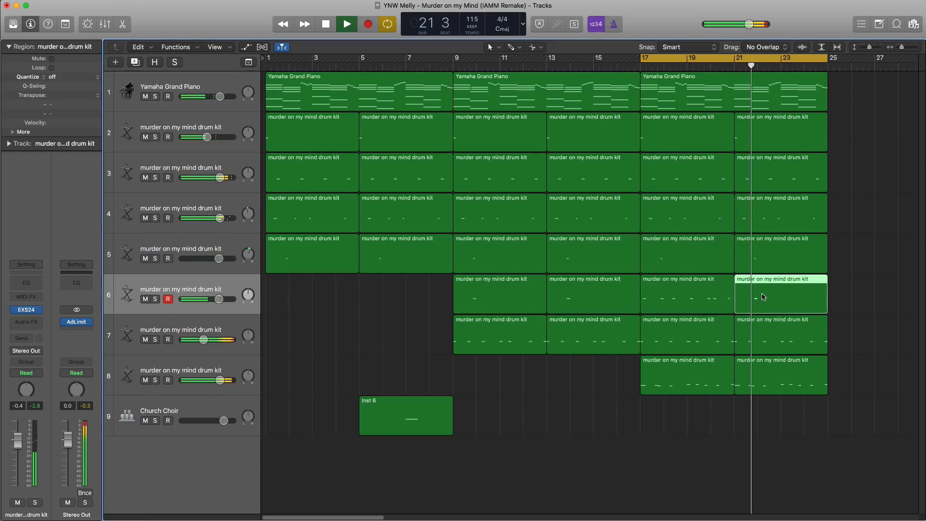
pyautogui.press('space')
pyautogui.press('Delete')
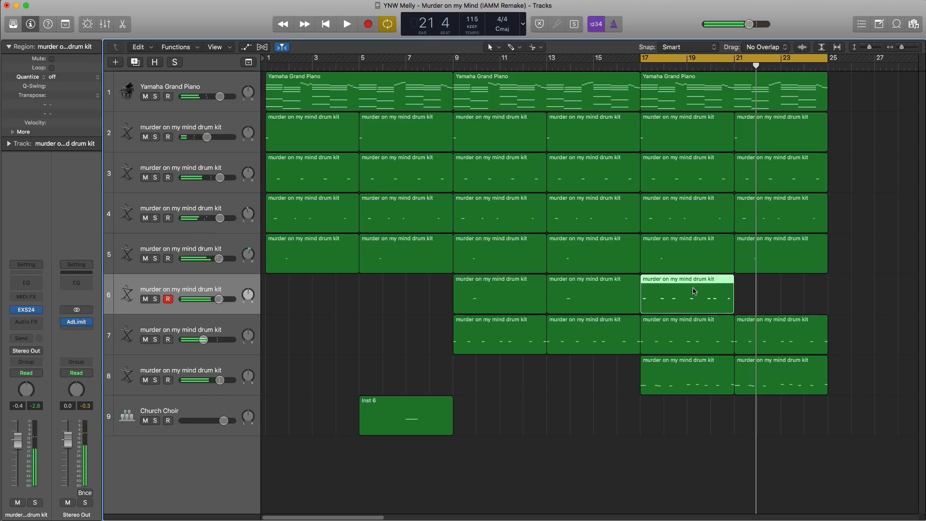
pyautogui.press('super+r')
pyautogui.press('space')
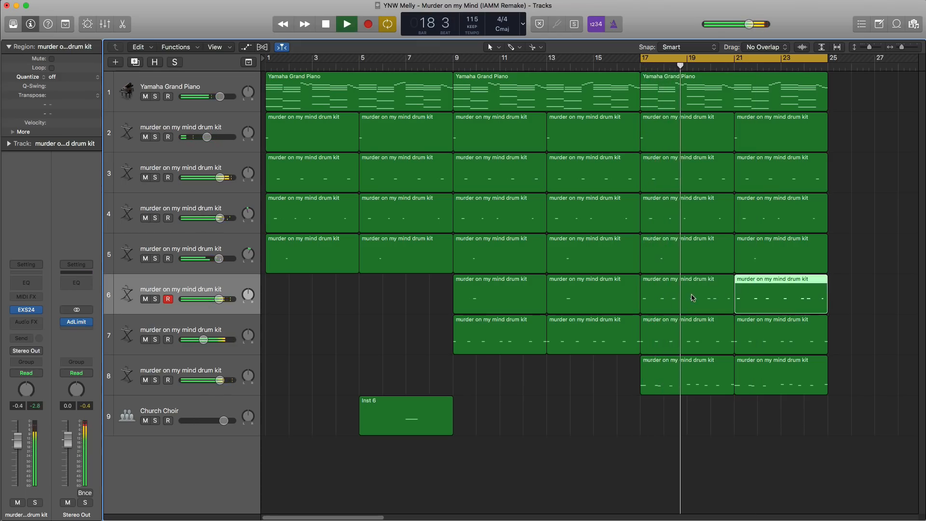
# Duplicate the eighth track as a new drum kit track and draw a four-bar region at bar 17, opened in the piano roll during playback
pyautogui.click(198, 365)
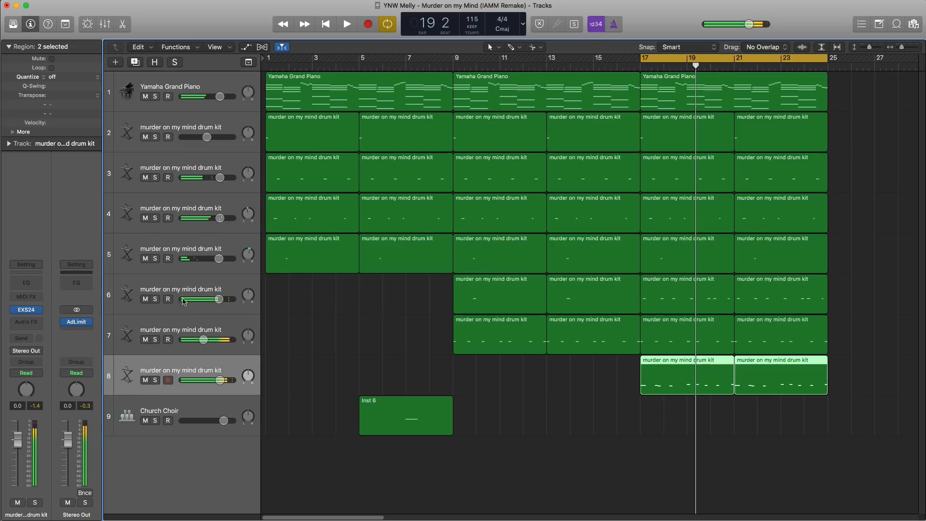
pyautogui.click(132, 65)
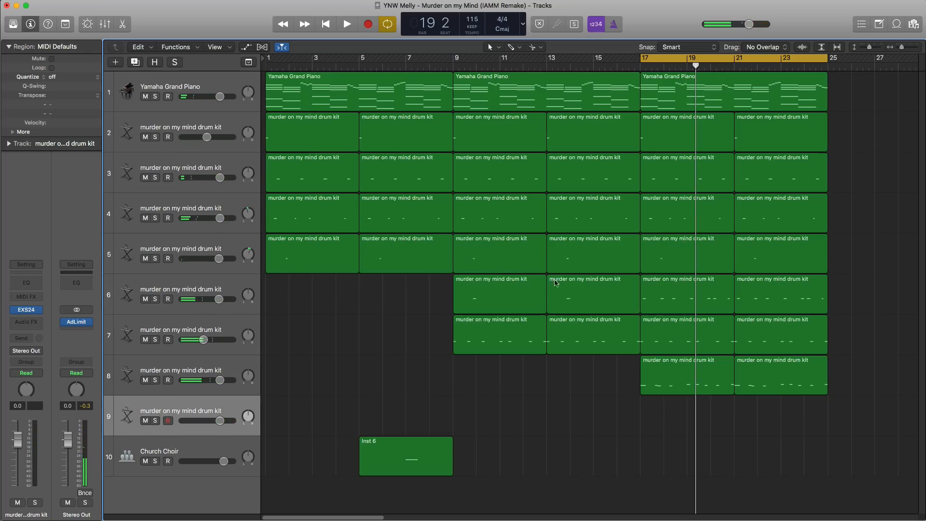
pyautogui.moveTo(663, 422); pyautogui.dragTo(733, 423)
pyautogui.doubleClick(719, 418)
pyautogui.press('space')
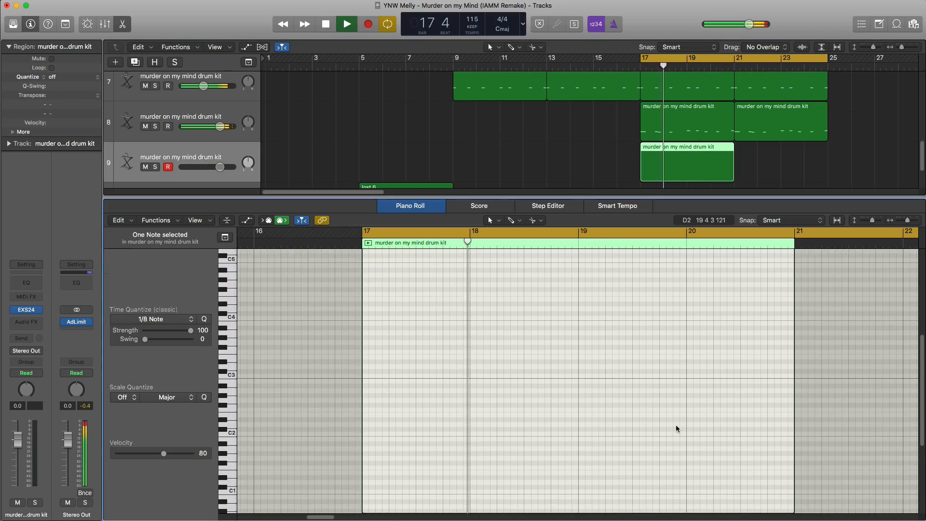
# Add quarter-beat E3 notes on beat 2 of bar 18 and beat 2 of bar 20, and play them
pyautogui.press('space')
pyautogui.click(553, 381)
pyautogui.press('space')
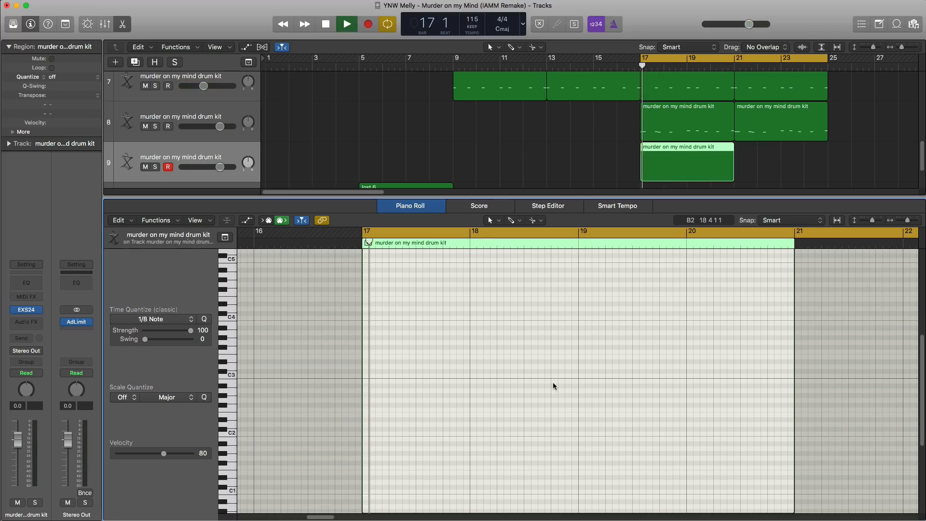
pyautogui.click(499, 358)
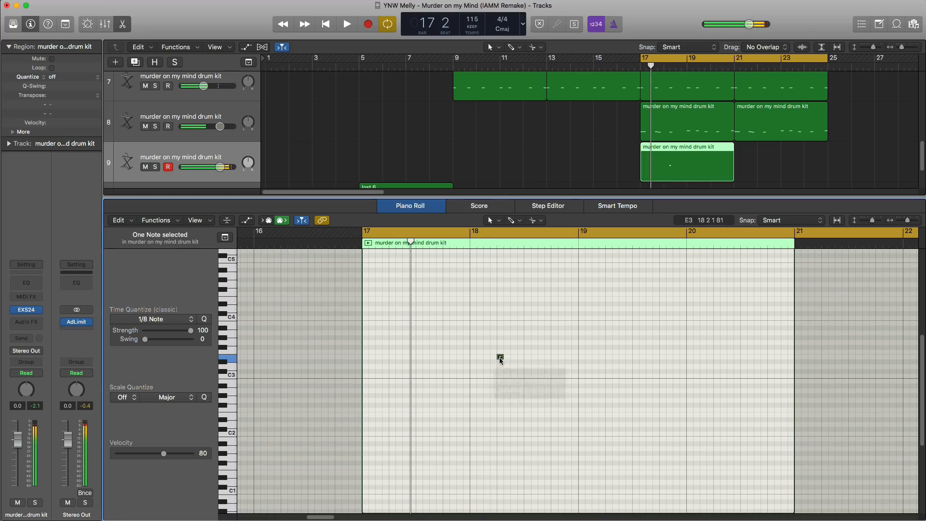
pyautogui.click(499, 358)
pyautogui.press('space')
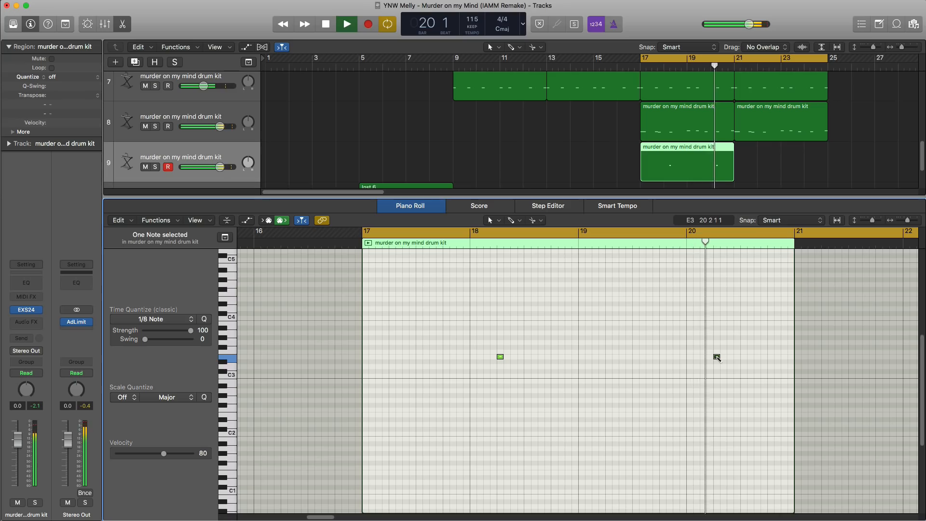
pyautogui.click(717, 357)
# Copy the ninth track's region to bar 21 and set the track's pan to -9 and volume to -1.5 dB
pyautogui.press('x')
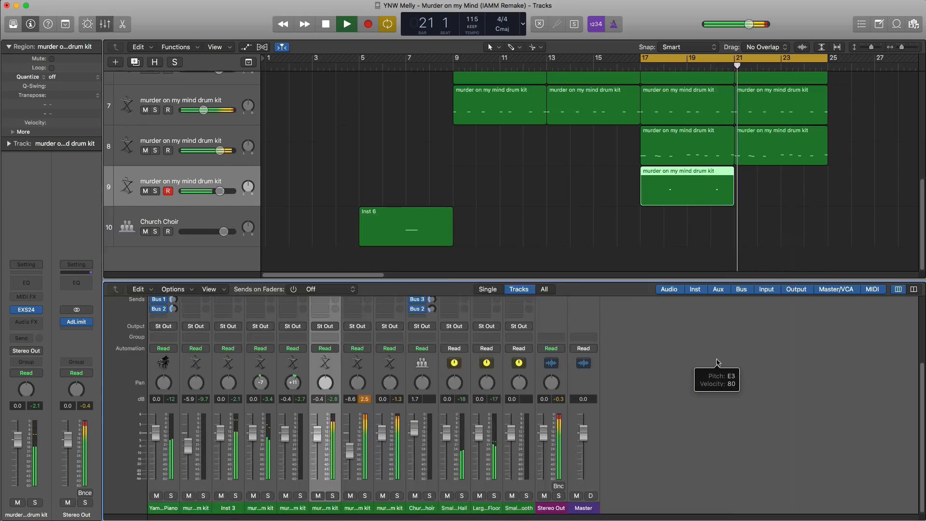
pyautogui.press('x')
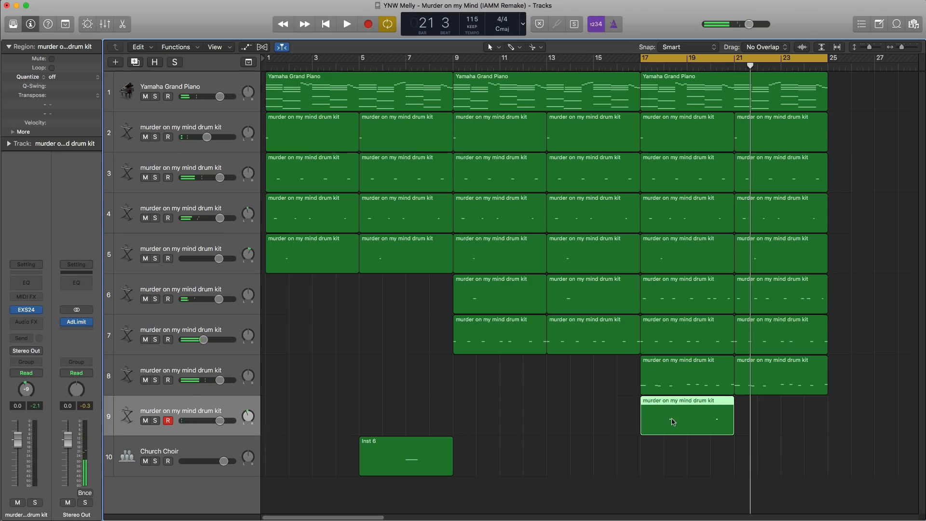
pyautogui.moveTo(673, 422); pyautogui.dragTo(770, 424)
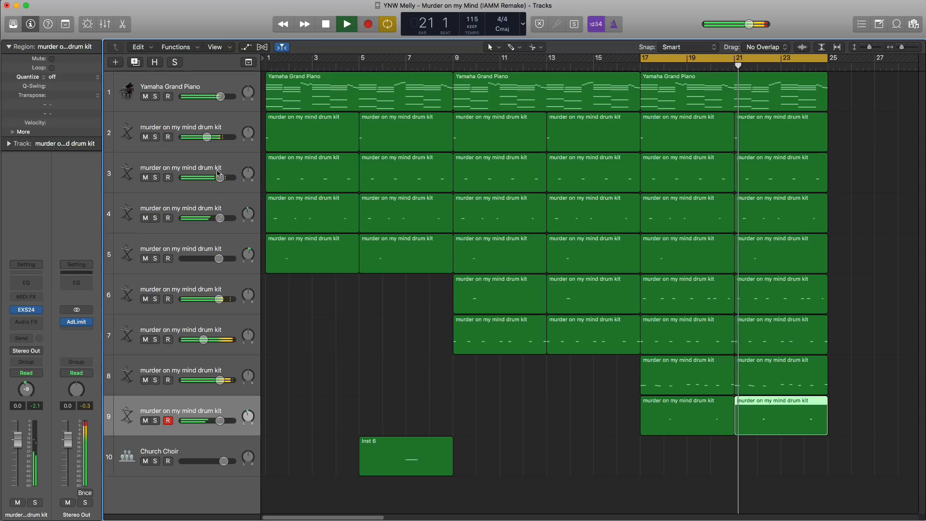
pyautogui.moveTo(218, 421); pyautogui.dragTo(216, 421)
pyautogui.press('space')
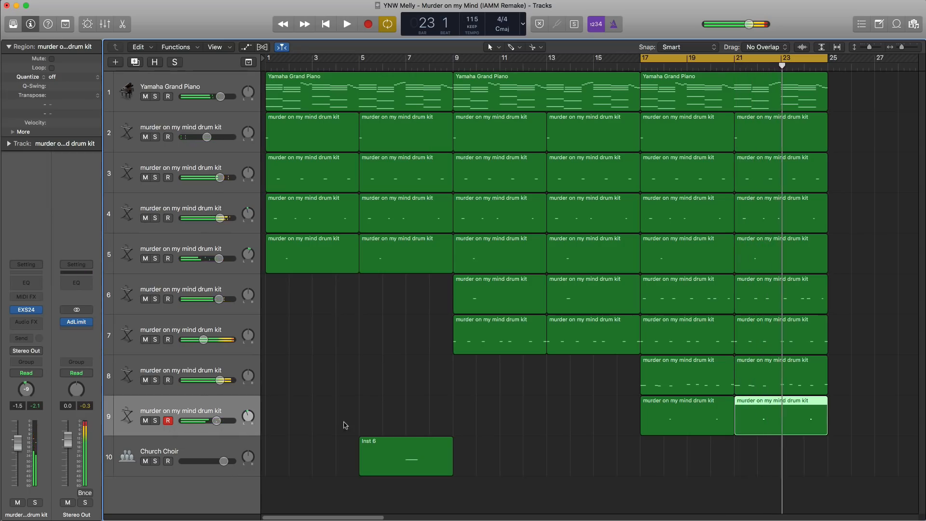
# Repeat all regions of bars 17–25 at bar 25, move the cycle to bars 25–33, and play it
pyautogui.moveTo(835, 450); pyautogui.dragTo(660, 104)
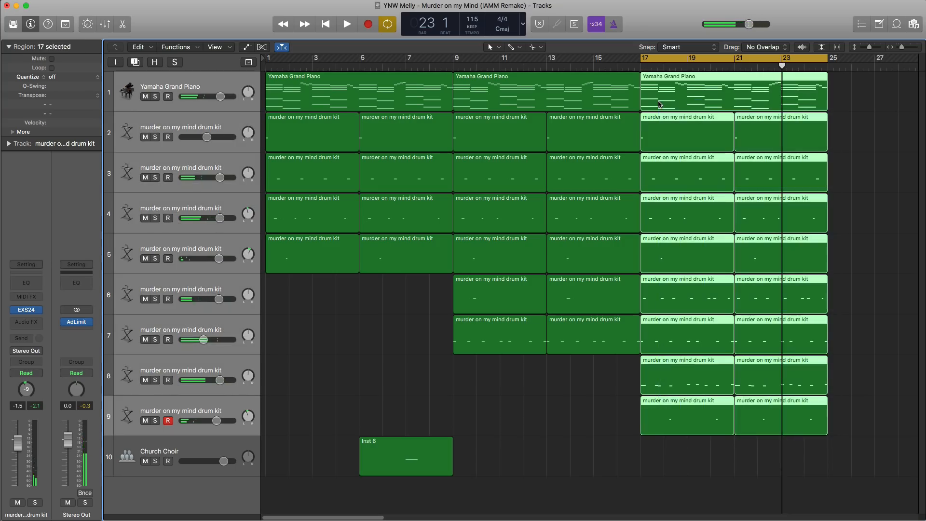
pyautogui.press('super+r')
pyautogui.hscroll(5, 660, 104)
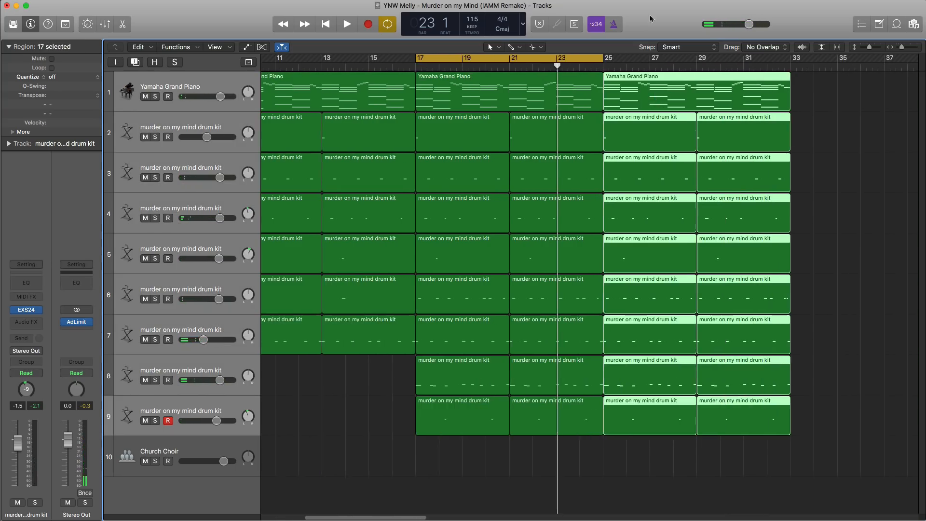
pyautogui.moveTo(608, 62); pyautogui.dragTo(792, 81)
pyautogui.press('space')
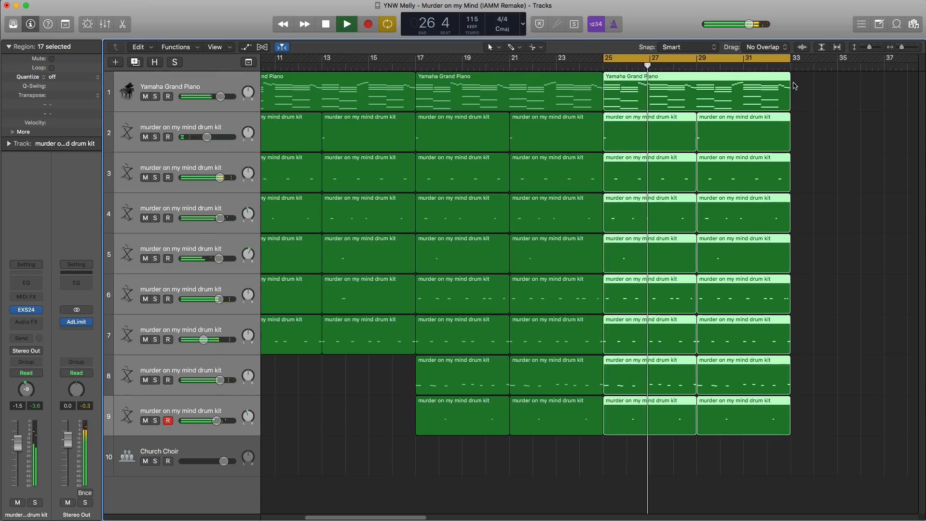
# Duplicate the ninth track as a new drum kit track and draw a four-bar region at bar 25, opened in the piano roll
pyautogui.click(236, 414)
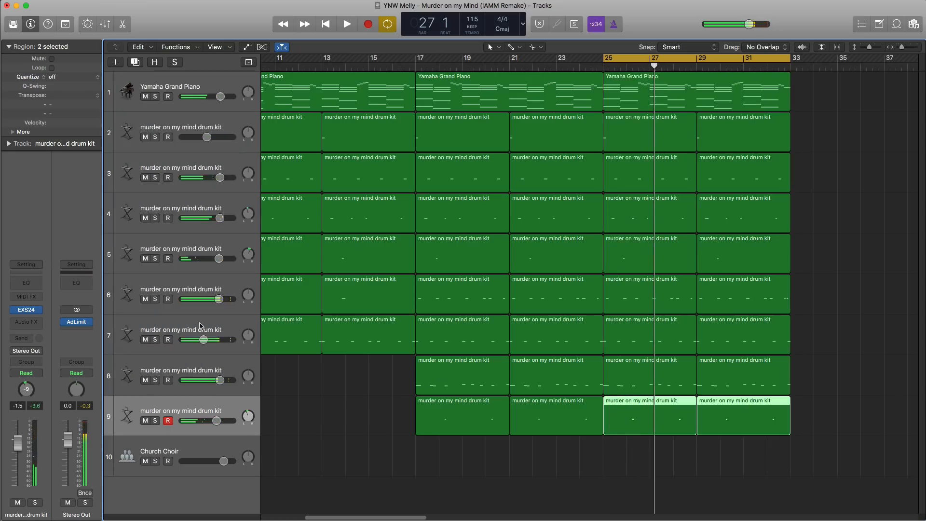
pyautogui.click(136, 65)
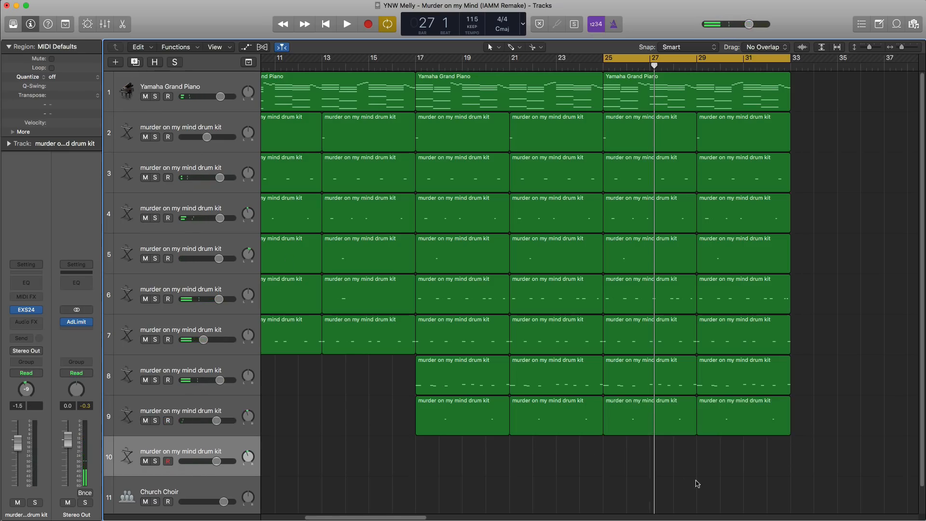
pyautogui.moveTo(672, 465); pyautogui.dragTo(696, 467)
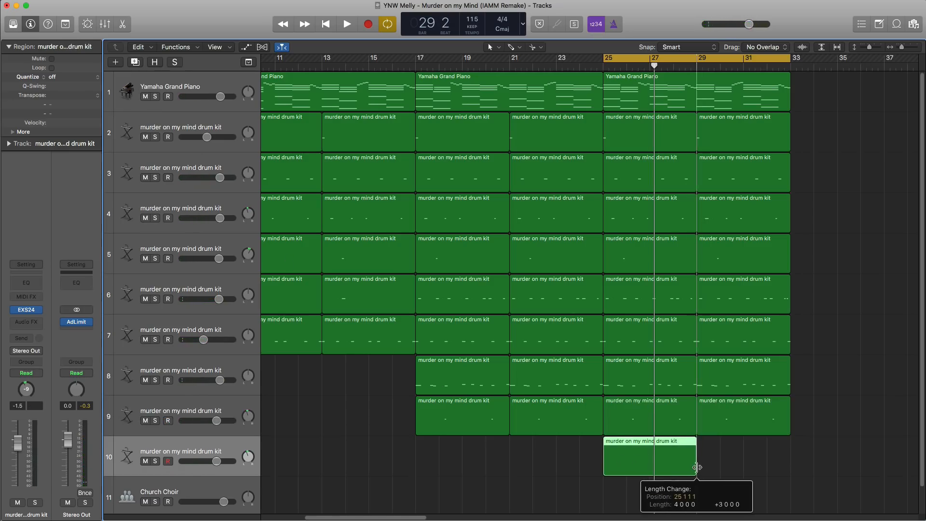
pyautogui.doubleClick(684, 464)
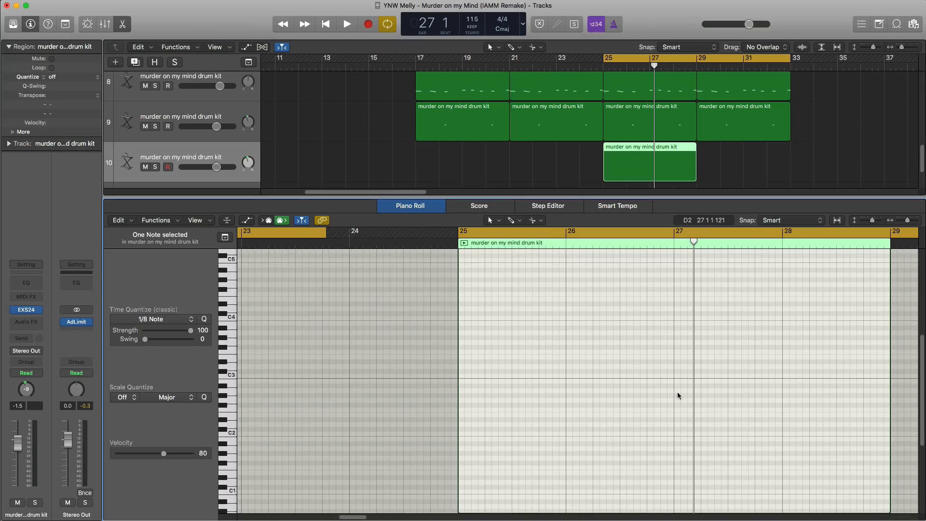
# Paint continuous eighth-note D3 hits across bars 25–29 of the new drum kit region with the Brush tool
pyautogui.press('space')
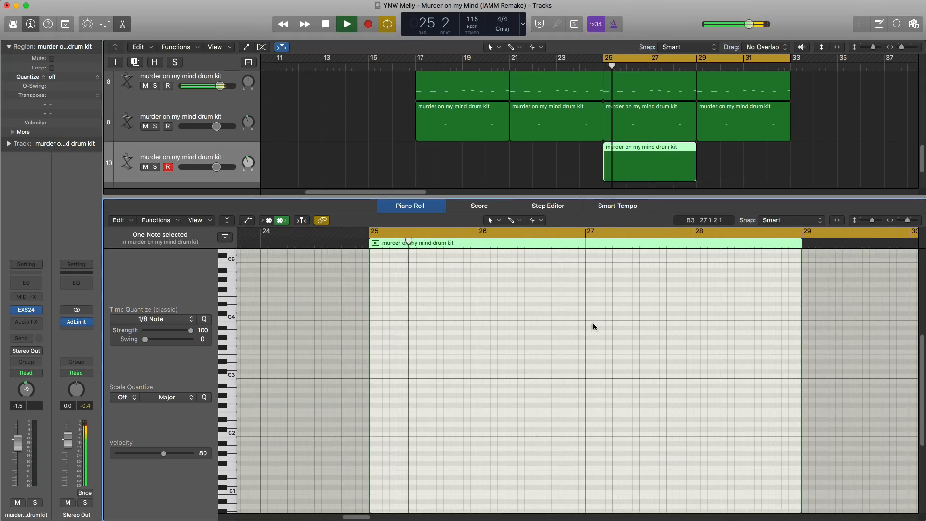
pyautogui.click(512, 221)
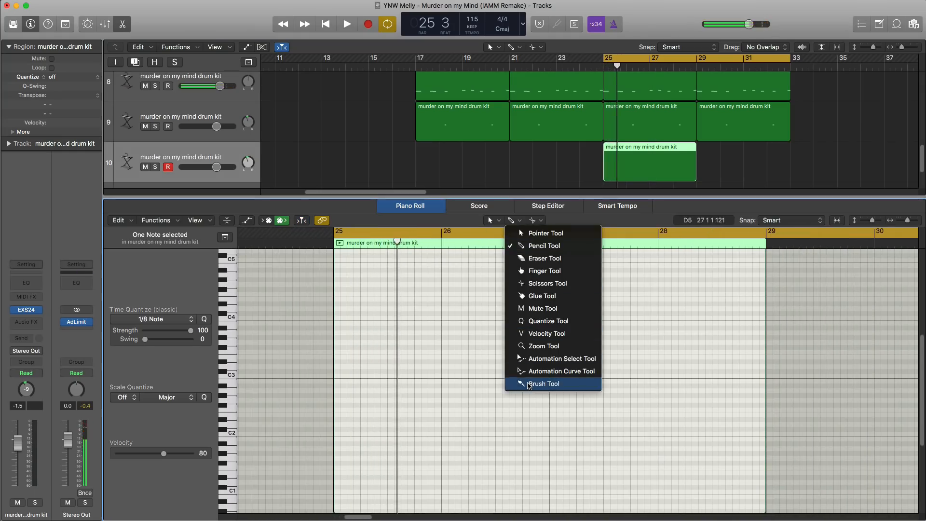
pyautogui.click(544, 383)
pyautogui.press('space')
pyautogui.press('space')
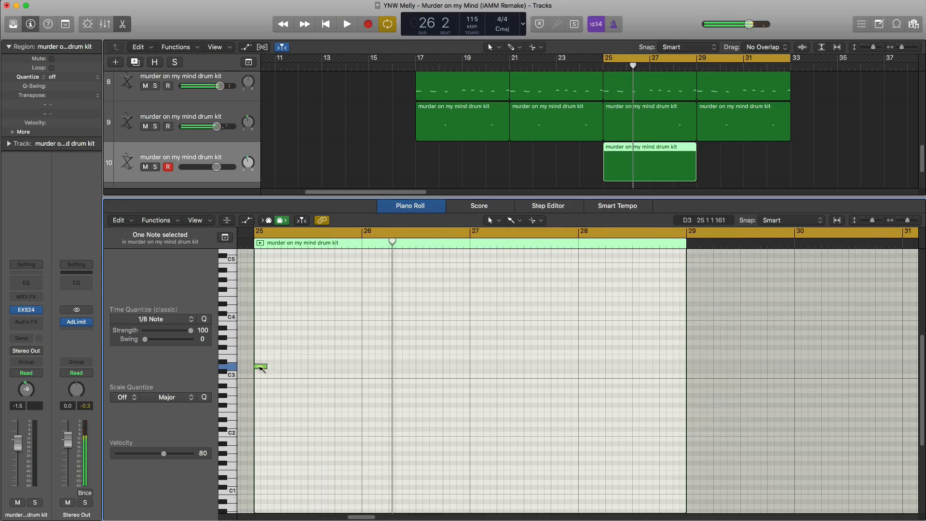
pyautogui.moveTo(263, 369); pyautogui.dragTo(347, 370)
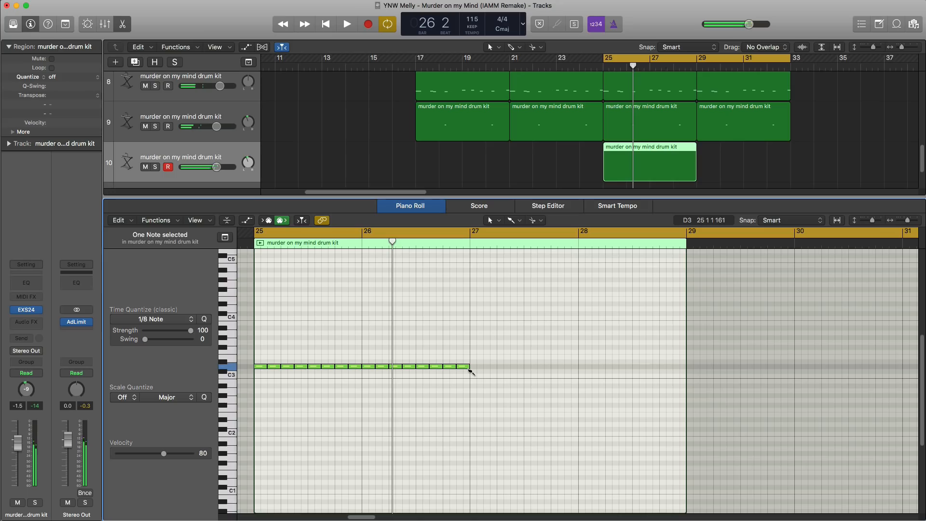
pyautogui.moveTo(470, 371); pyautogui.dragTo(681, 369)
# Play the new pattern, set the tenth track's volume to 4.2 dB and centre its pan
pyautogui.press('space')
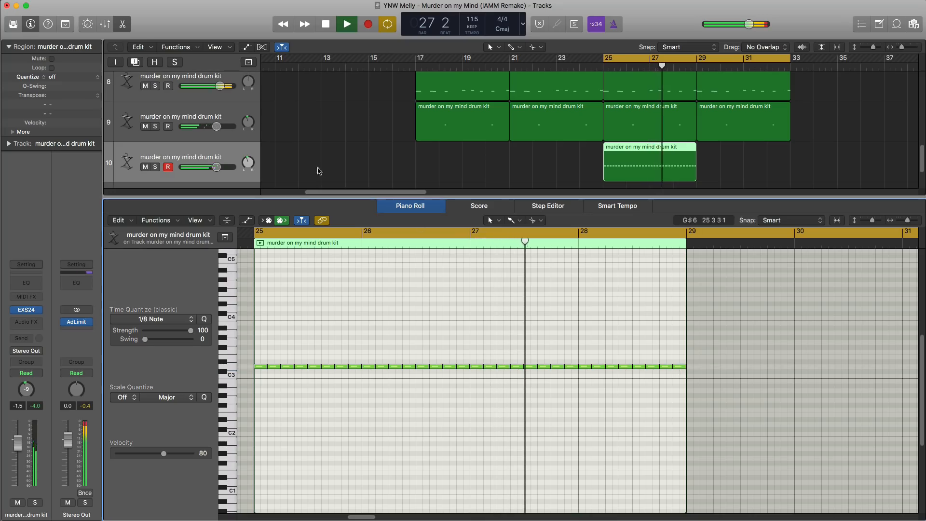
pyautogui.hotkey('shift', 'space')
pyautogui.moveTo(216, 167); pyautogui.dragTo(230, 167)
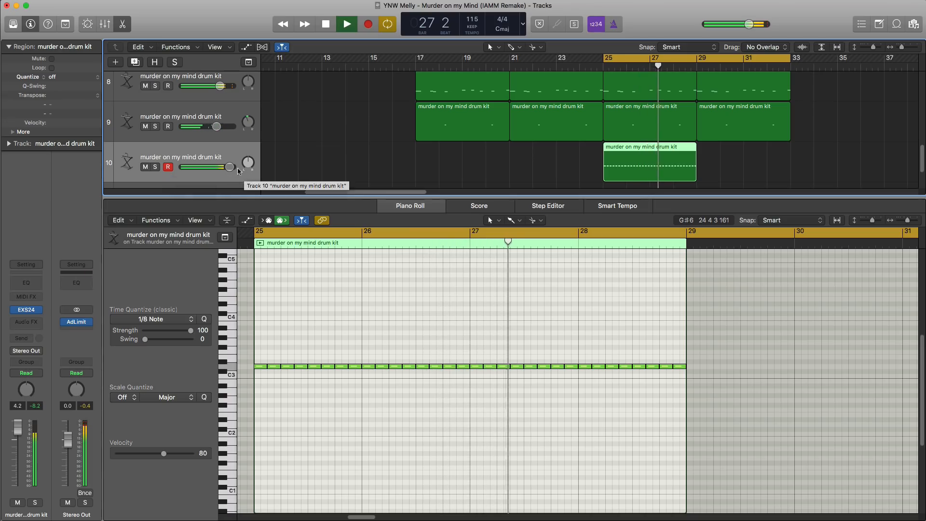
# Split the first D3 hit on beat 4 of bar 25 into two sixteenth notes with the Pencil tool, and play it
pyautogui.click(512, 221)
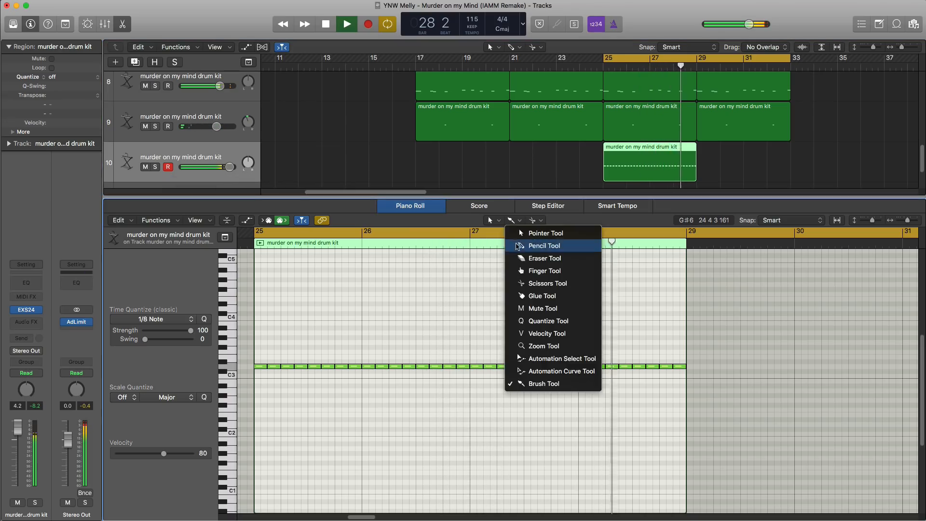
pyautogui.click(517, 245)
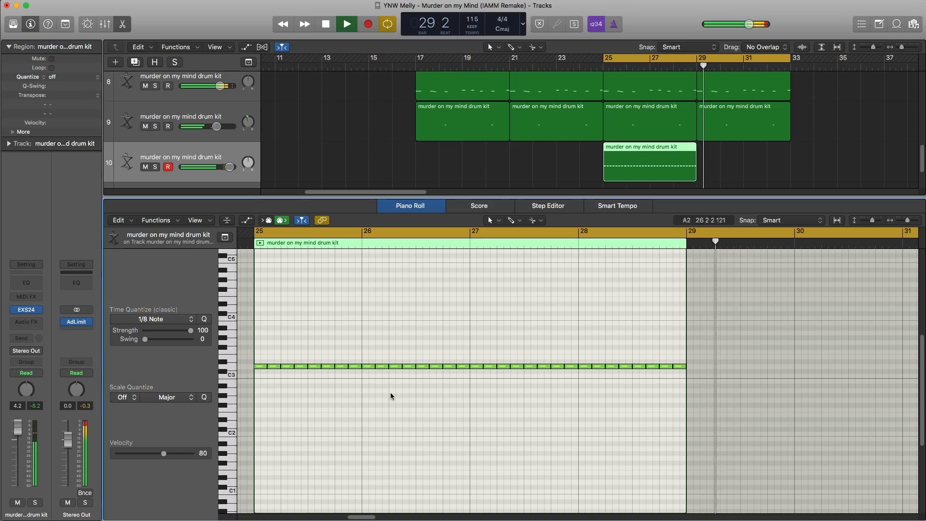
pyautogui.press('space')
pyautogui.click(341, 367)
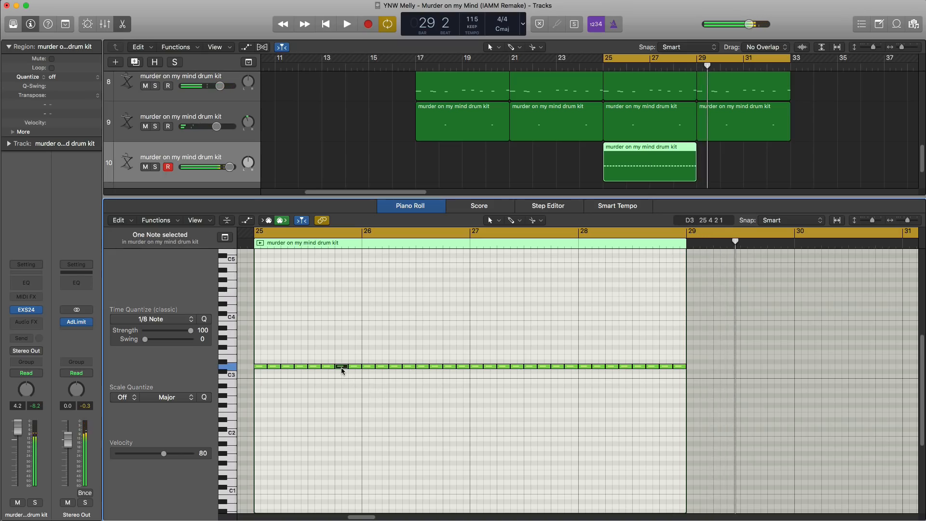
pyautogui.moveTo(346, 366); pyautogui.dragTo(342, 366)
pyautogui.press('space')
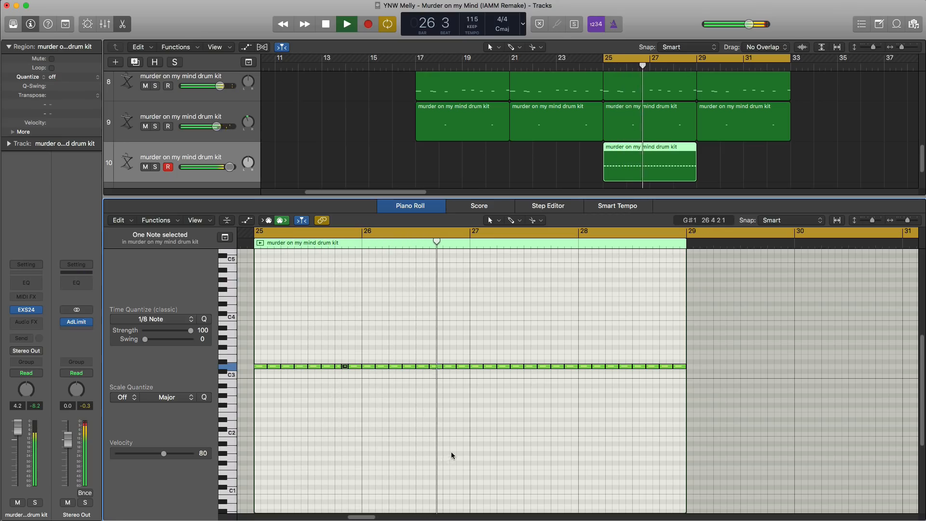
# Split the first D3 hit on beat 4 of bar 26 into two sixteenth notes, and play it
pyautogui.press('space')
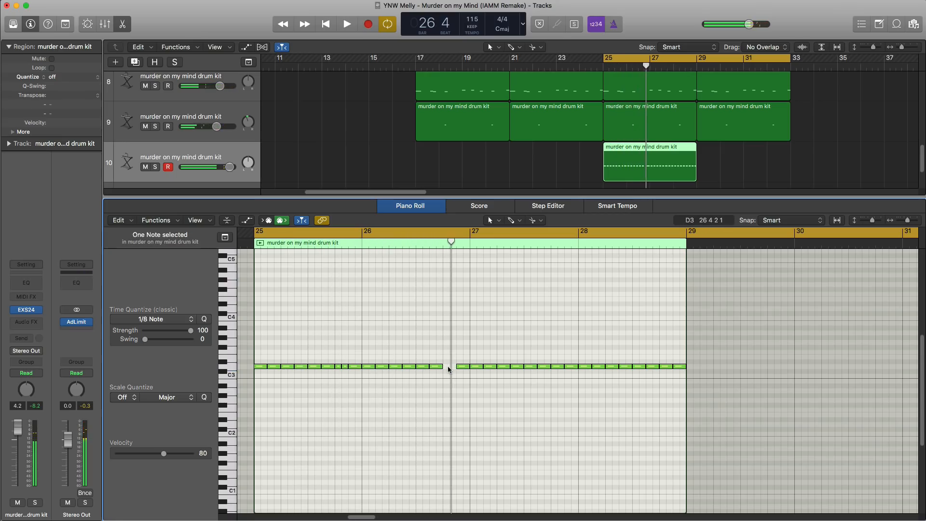
pyautogui.moveTo(447, 366); pyautogui.dragTo(451, 366)
pyautogui.press('super+Right')
pyautogui.press('super+Right')
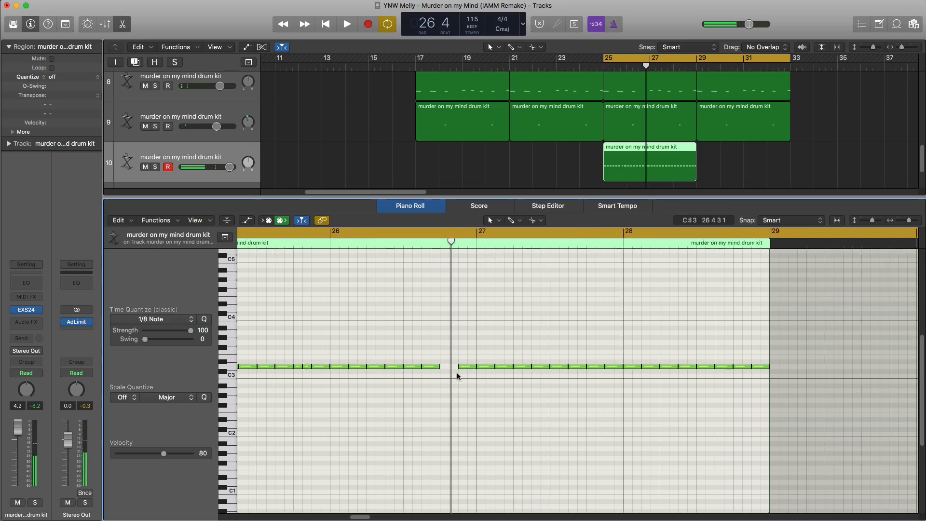
pyautogui.click(443, 367)
pyautogui.moveTo(458, 367); pyautogui.dragTo(447, 368)
pyautogui.press('space')
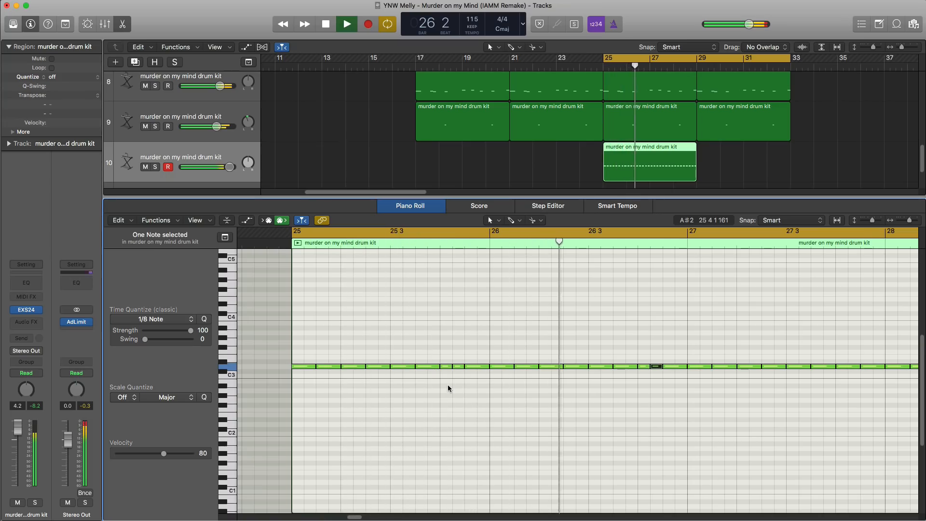
# Replace the D3 notes of bars 27–28 with a repeat of the bars 25–26 pattern, and play it
pyautogui.keyDown('ctrl'); pyautogui.keyDown('alt'); pyautogui.click(448, 384); pyautogui.keyUp('alt'); pyautogui.keyUp('ctrl')
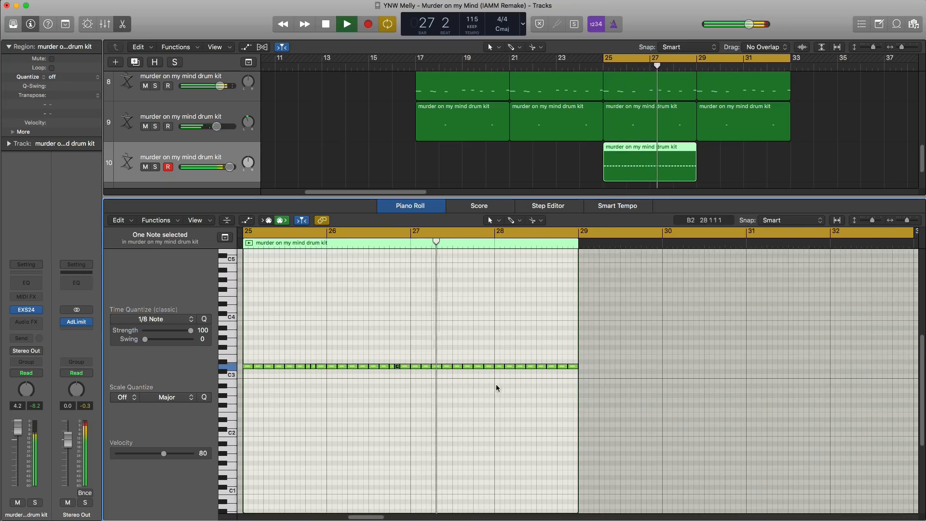
pyautogui.press('space')
pyautogui.moveTo(594, 383); pyautogui.dragTo(415, 353)
pyautogui.press('Delete')
pyautogui.hscroll(-3, 414, 353)
pyautogui.moveTo(501, 383); pyautogui.dragTo(247, 314)
pyautogui.press('super+r')
pyautogui.press('space')
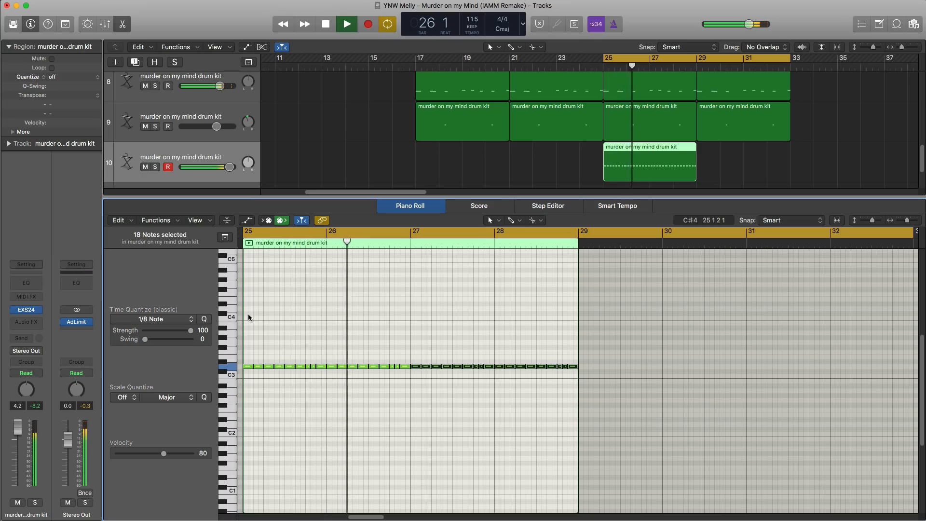
# Close the piano roll and repeat the tenth track's four-bar region at bar 29
pyautogui.press('e')
pyautogui.press('z')
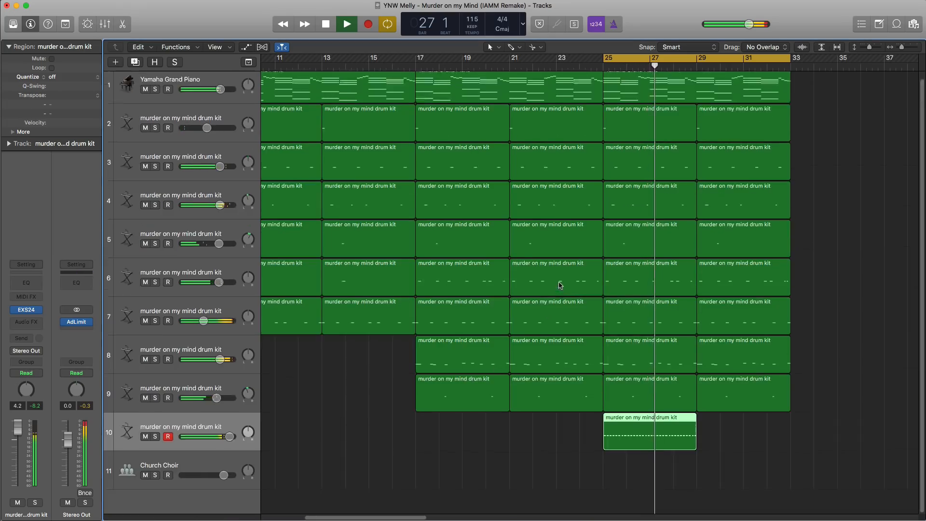
pyautogui.scroll(-3, 555, 277)
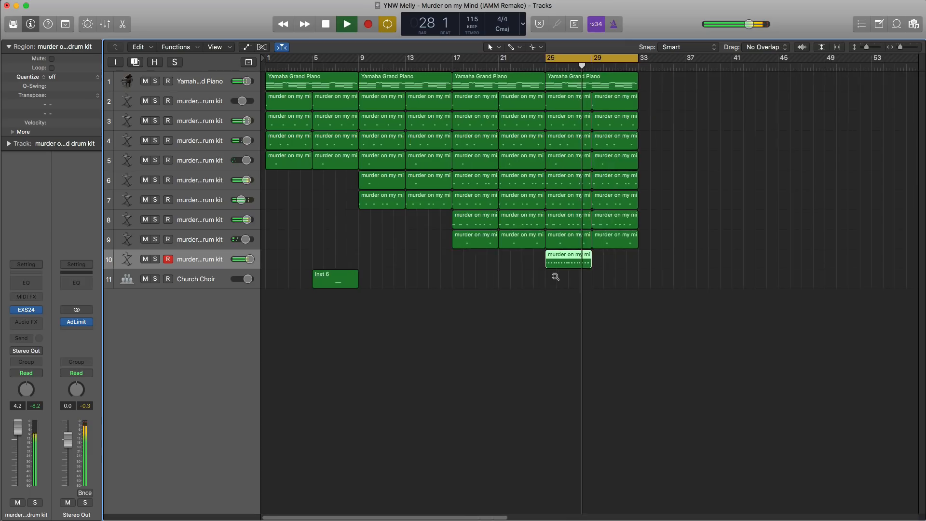
pyautogui.press('super+r')
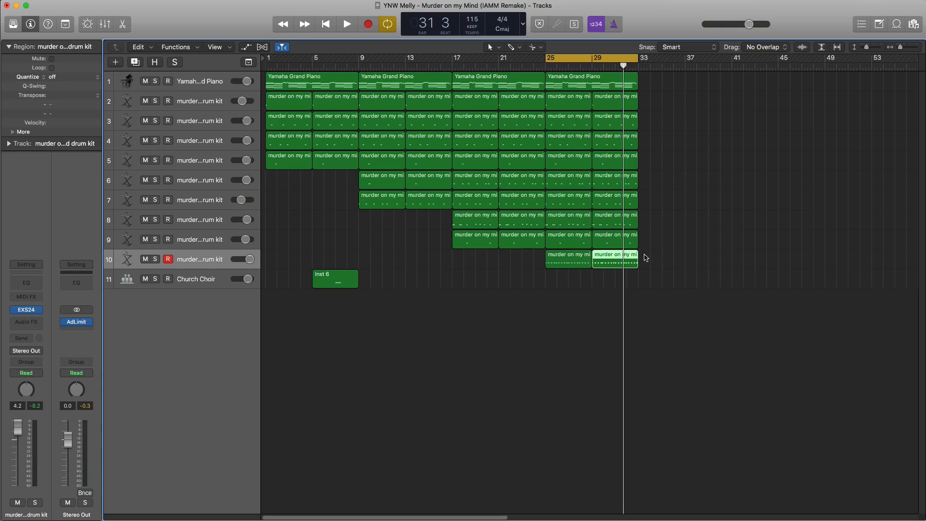
# Import the KRNE_fx_siren_riser_1 audio onto a new track below Church Choir and play from bar 29
pyautogui.moveTo(646, 251); pyautogui.dragTo(579, 298)
pyautogui.press('space')
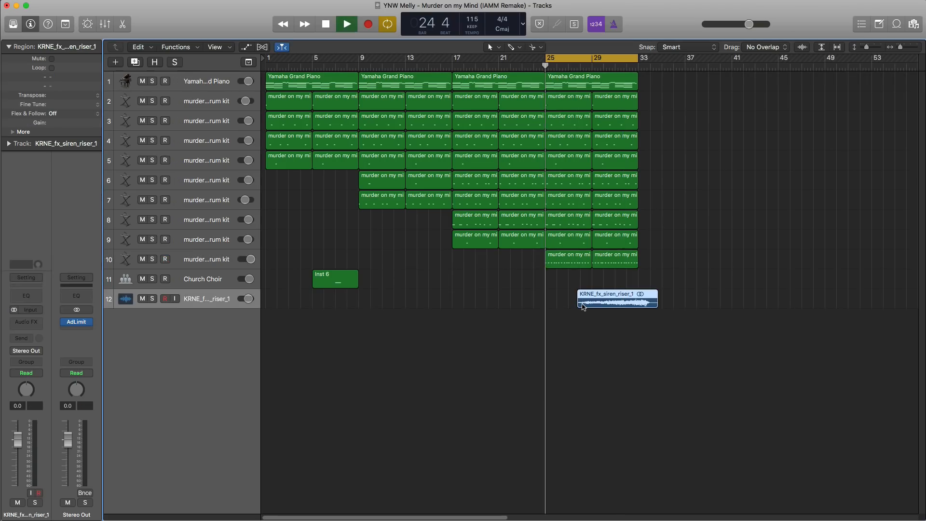
pyautogui.click(588, 66)
pyautogui.click(592, 59)
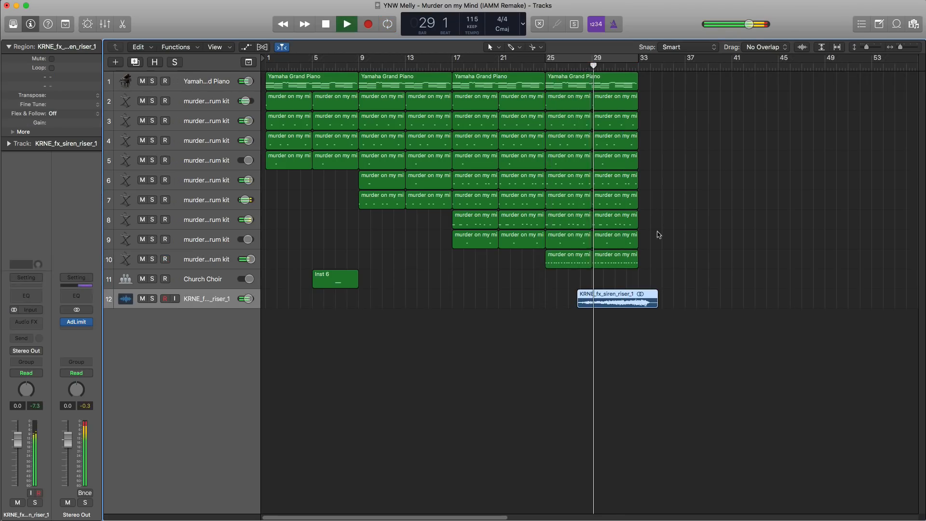
# Move the siren riser region so it ends at bar 33, and play a cycle over bars 29–33
pyautogui.scroll(3, 663, 441)
pyautogui.moveTo(651, 302); pyautogui.dragTo(629, 295)
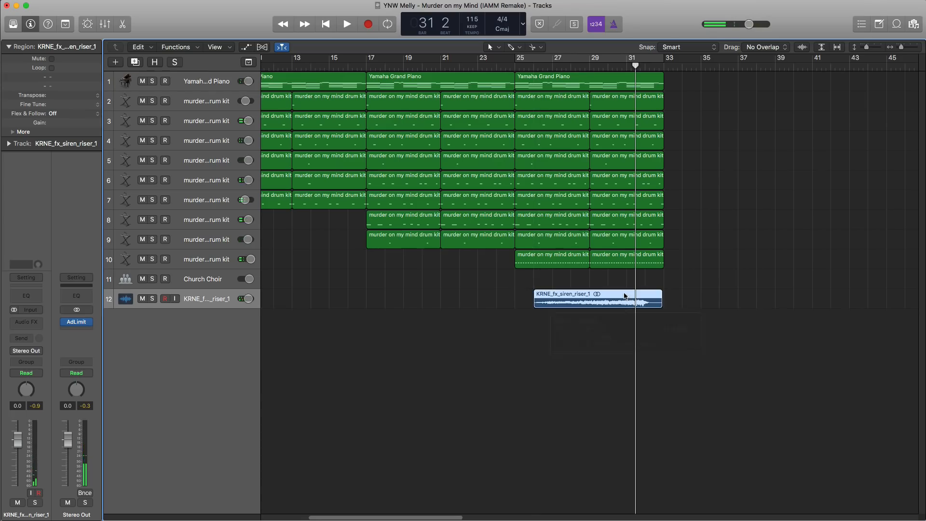
pyautogui.press('space')
pyautogui.moveTo(590, 63); pyautogui.dragTo(662, 64)
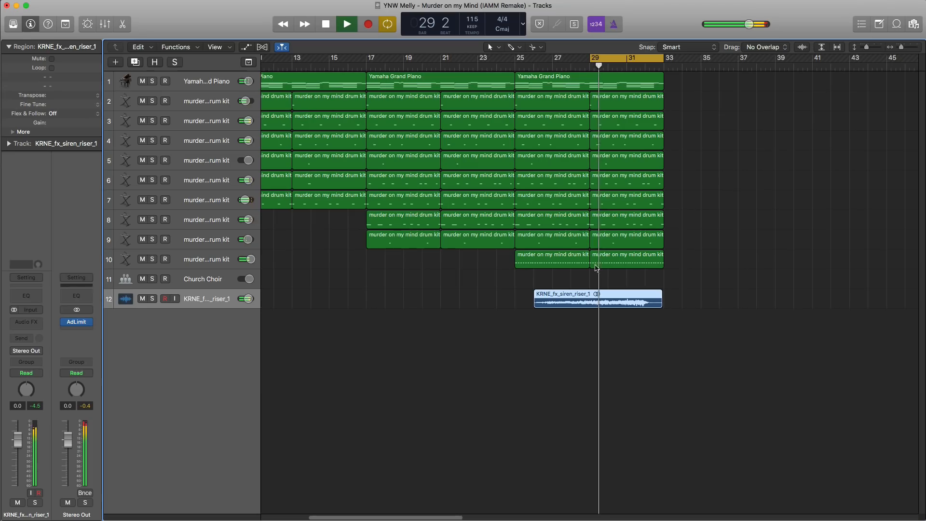
pyautogui.scroll(5, 675, 301)
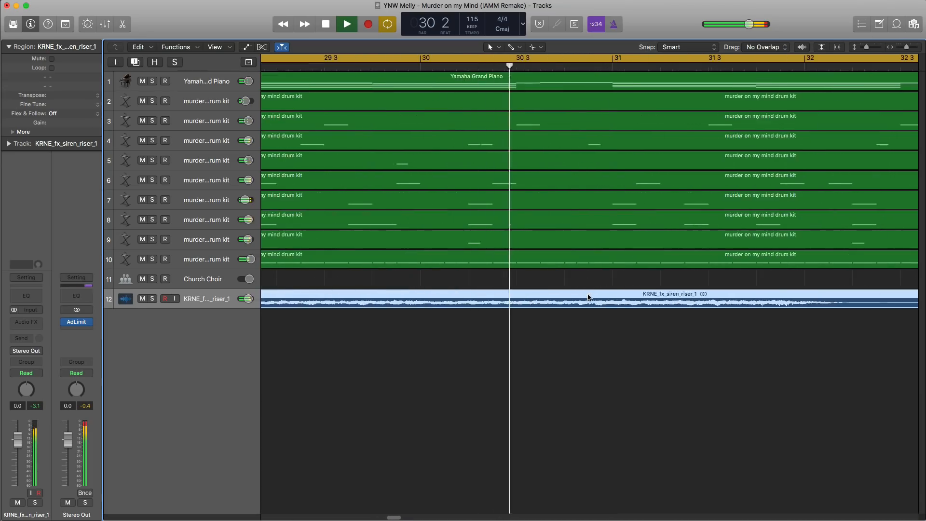
pyautogui.moveTo(757, 303); pyautogui.dragTo(767, 303)
pyautogui.scroll(-5, 731, 305)
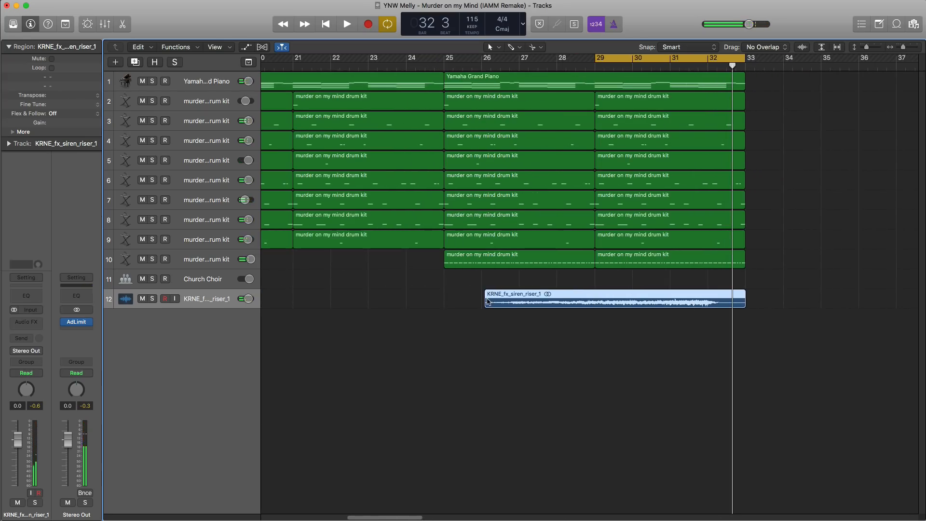
# Trim the start of the siren riser region to bar 29 and play it
pyautogui.moveTo(486, 303); pyautogui.dragTo(591, 302)
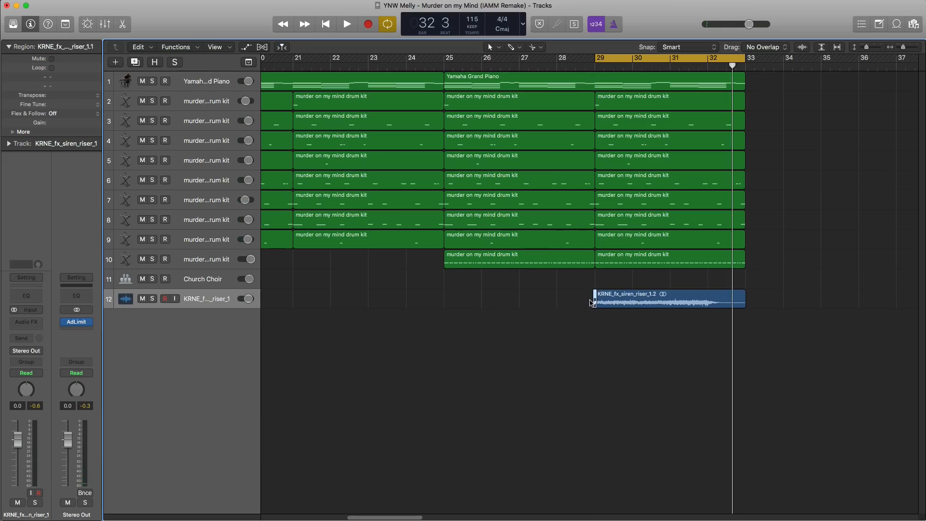
pyautogui.press('space')
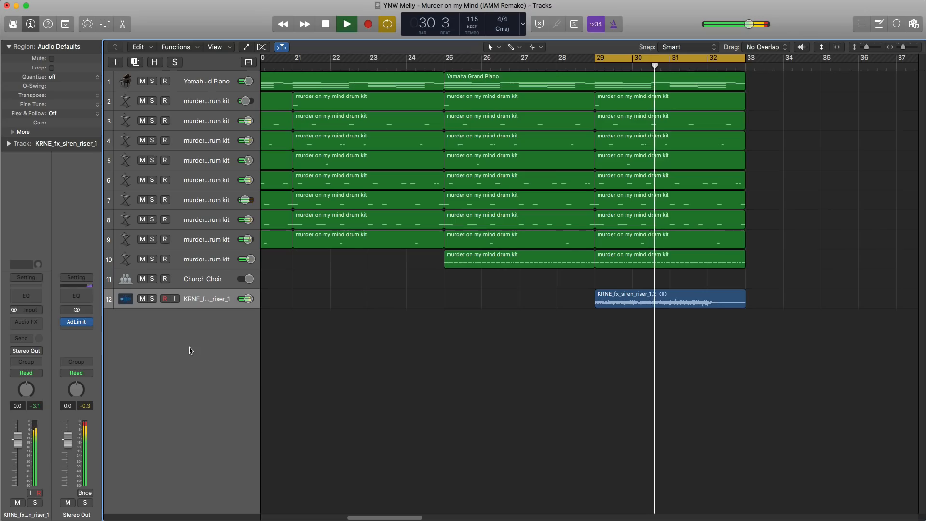
pyautogui.press('space')
# Add a Channel EQ to the siren riser track with a low cut at 425 Hz and a high cut at 2800 Hz
pyautogui.click(30, 297)
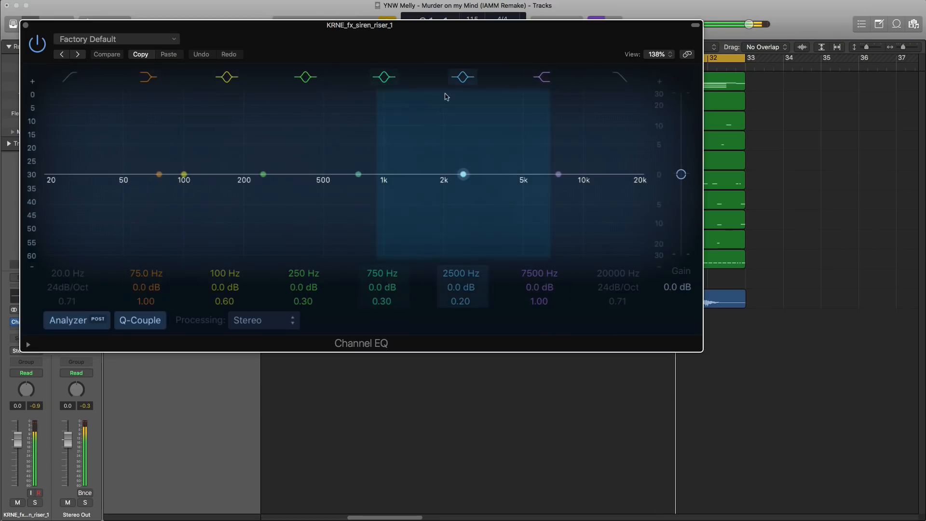
pyautogui.moveTo(523, 69); pyautogui.dragTo(534, 82)
pyautogui.click(729, 159)
pyautogui.press('space')
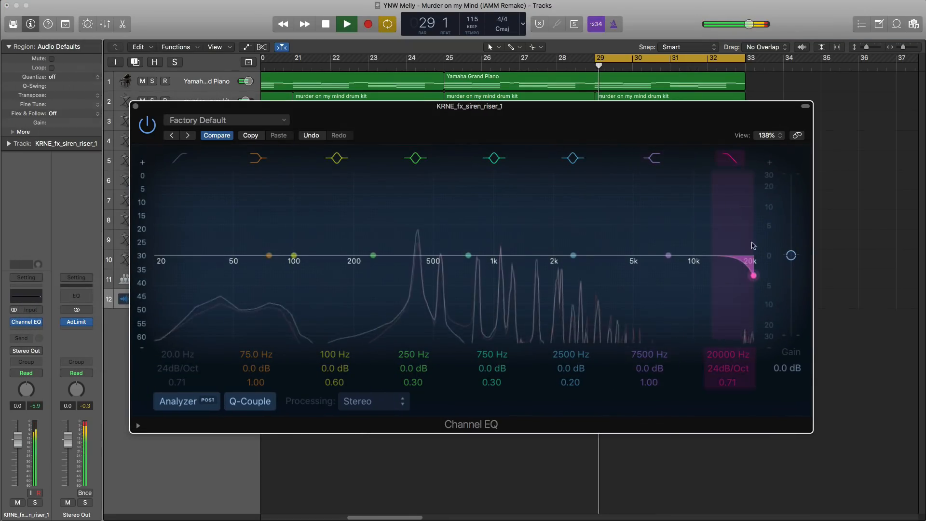
pyautogui.moveTo(752, 276); pyautogui.dragTo(502, 276)
pyautogui.moveTo(157, 270); pyautogui.dragTo(512, 289)
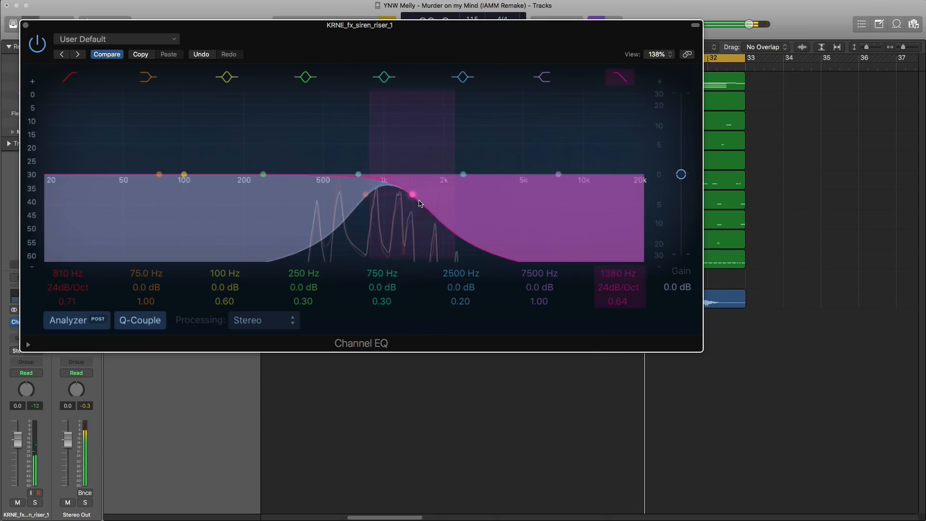
pyautogui.moveTo(420, 204); pyautogui.dragTo(461, 205)
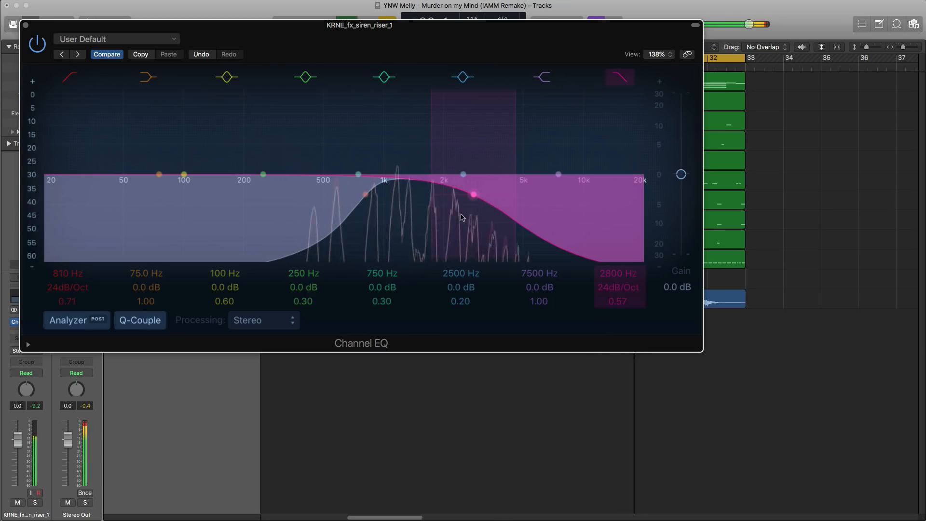
pyautogui.moveTo(365, 200); pyautogui.dragTo(308, 200)
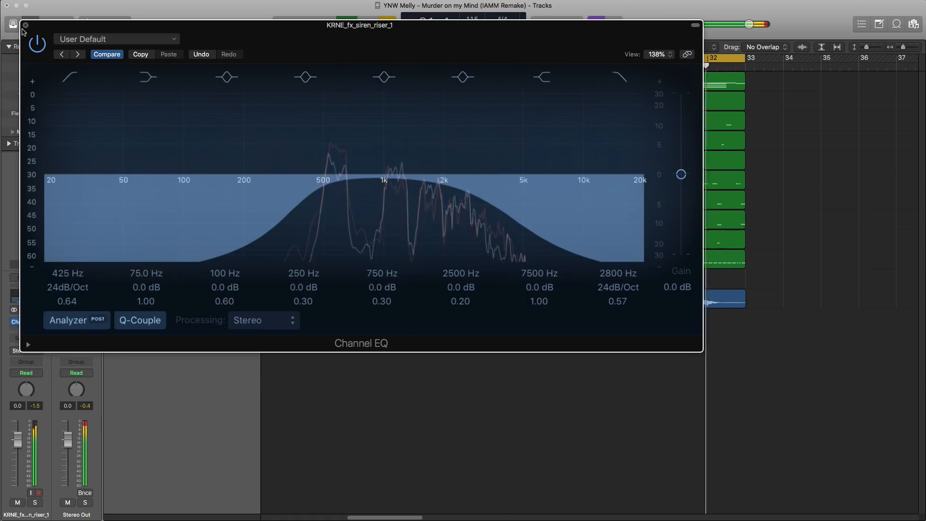
pyautogui.click(26, 25)
# Add a stereo Space Designer reverb to the siren riser track with its factory default settings
pyautogui.click(38, 323)
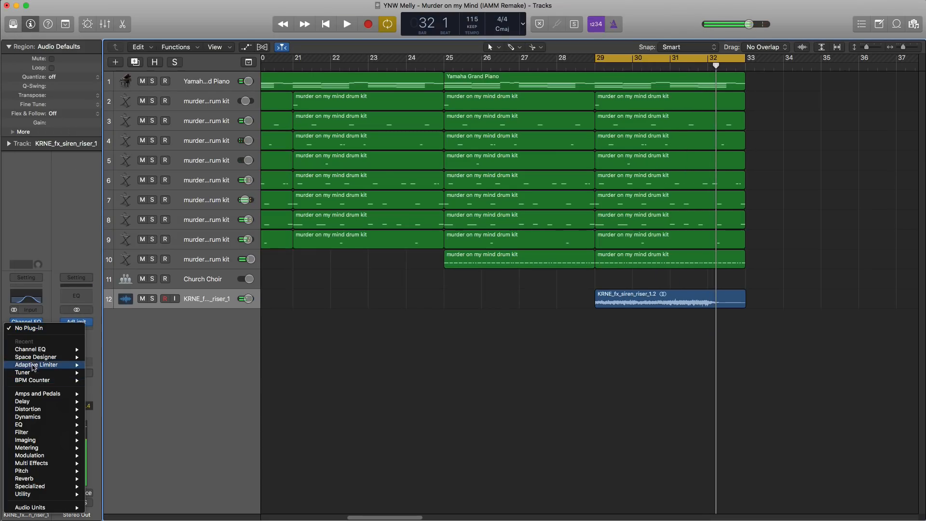
pyautogui.click(98, 359)
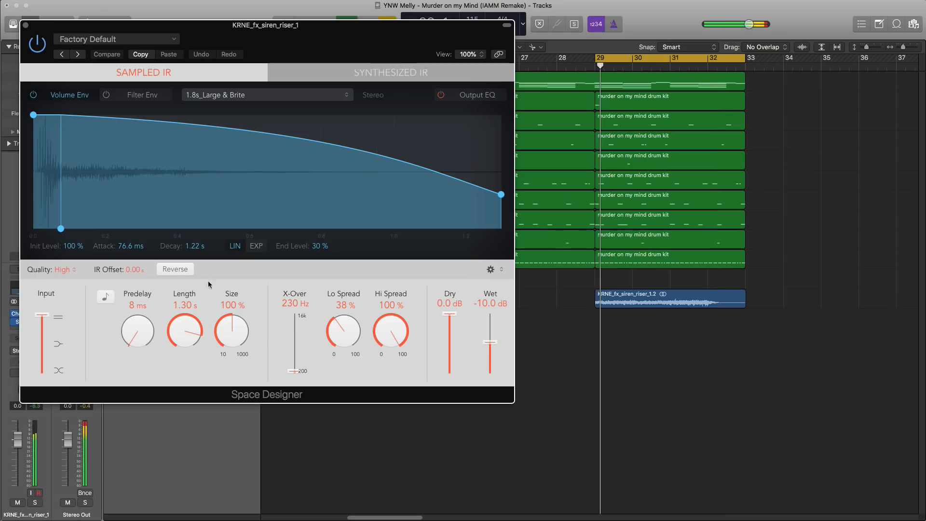
pyautogui.click(25, 25)
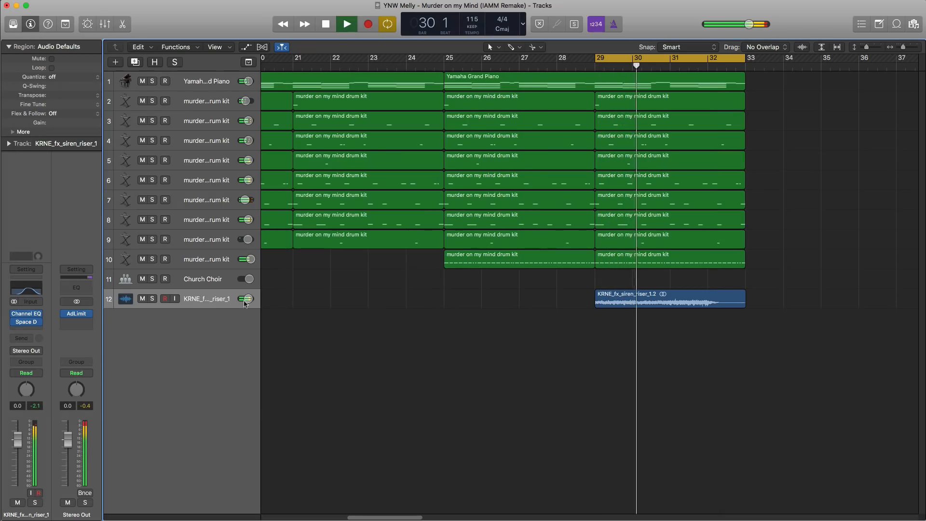
pyautogui.press('super+Down')
pyautogui.press('super+Down')
pyautogui.press('super+Up')
pyautogui.press('super+Up')
pyautogui.press('super+Right')
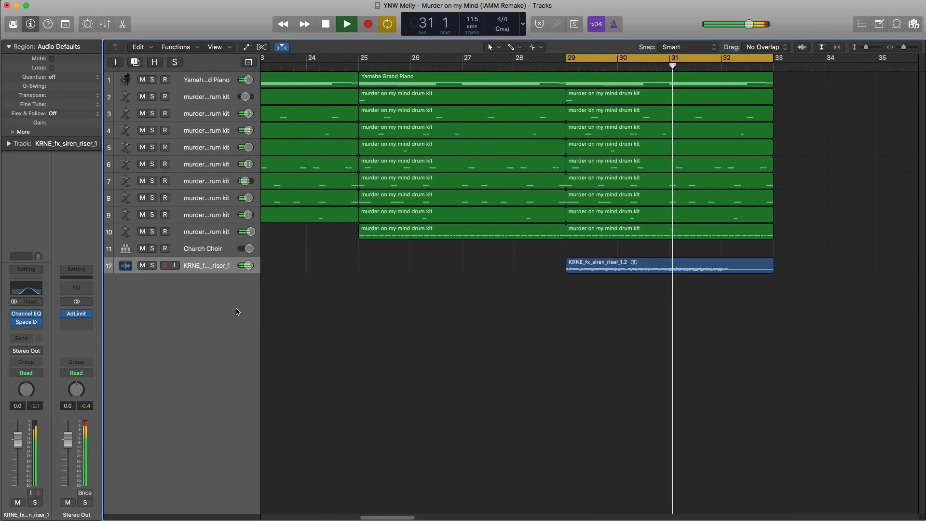
# Lower the siren riser track's volume to -23.0 dB while playing the bars 29–33 cycle
pyautogui.press('super+Down')
pyautogui.press('super+Down')
pyautogui.press('super+Down')
pyautogui.moveTo(226, 394); pyautogui.dragTo(199, 394)
pyautogui.press('space')
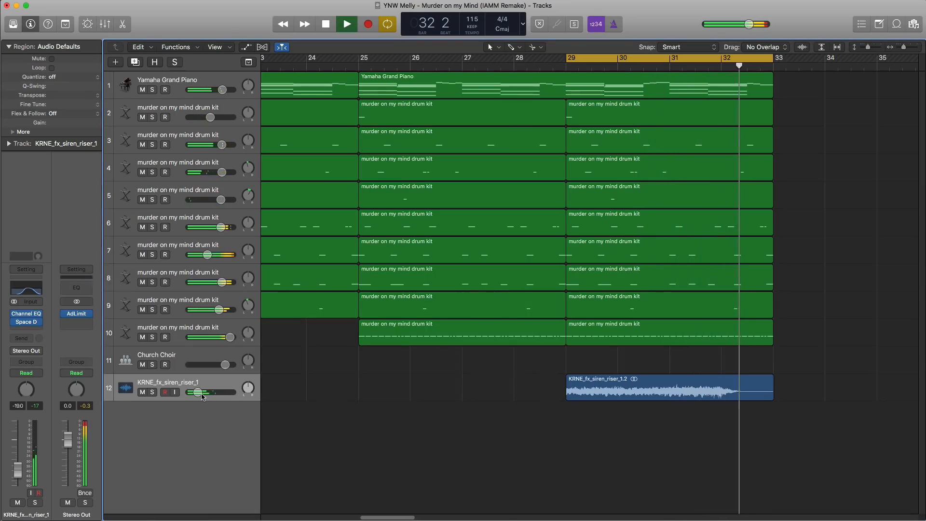
pyautogui.moveTo(198, 393); pyautogui.dragTo(195, 393)
pyautogui.press('space')
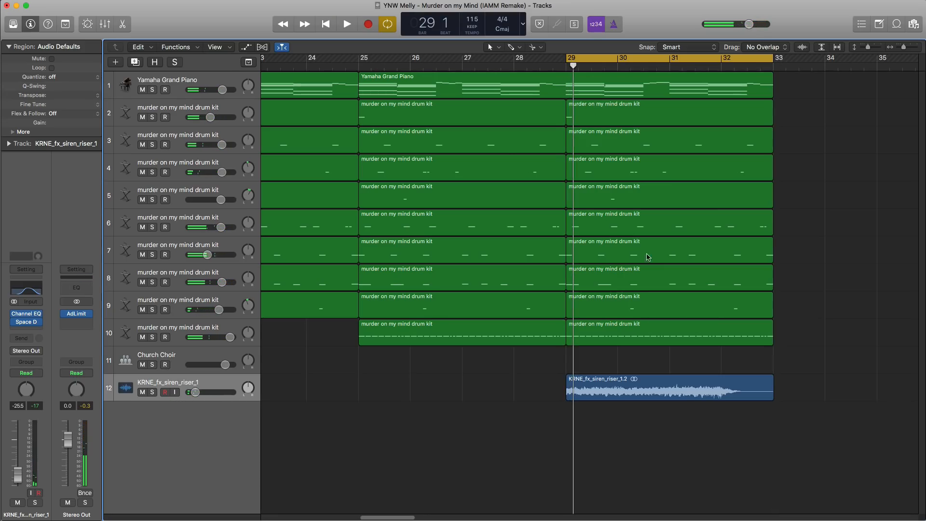
pyautogui.press('space')
pyautogui.keyDown('ctrl'); pyautogui.keyDown('alt'); pyautogui.click(593, 341); pyautogui.keyUp('alt'); pyautogui.keyUp('ctrl')
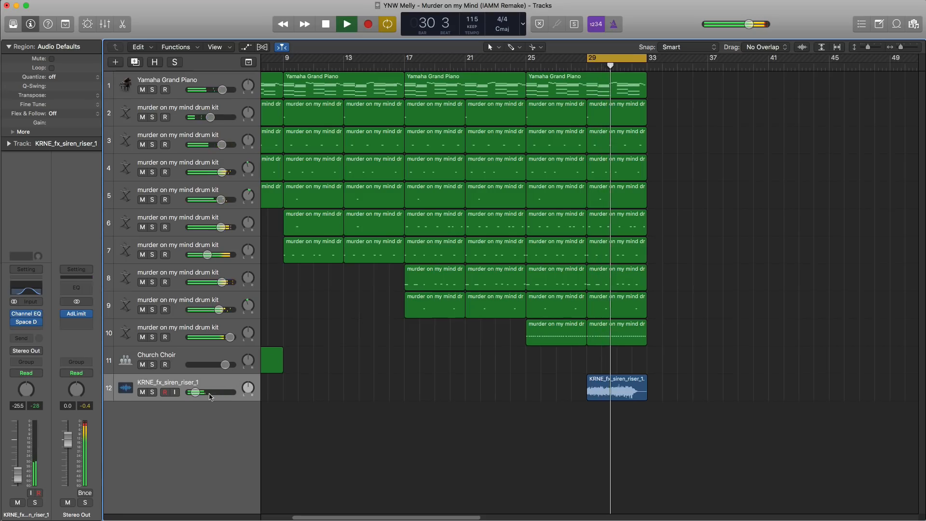
pyautogui.moveTo(200, 394)
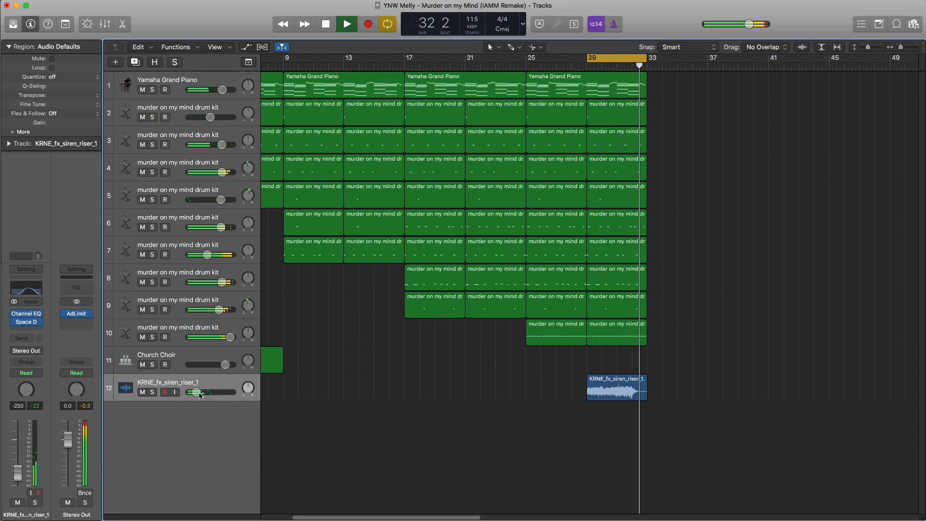
# Add a fade-out at the end of the siren riser region and set its track volume to -25.5 dB during playback
pyautogui.click(518, 48)
pyautogui.click(545, 343)
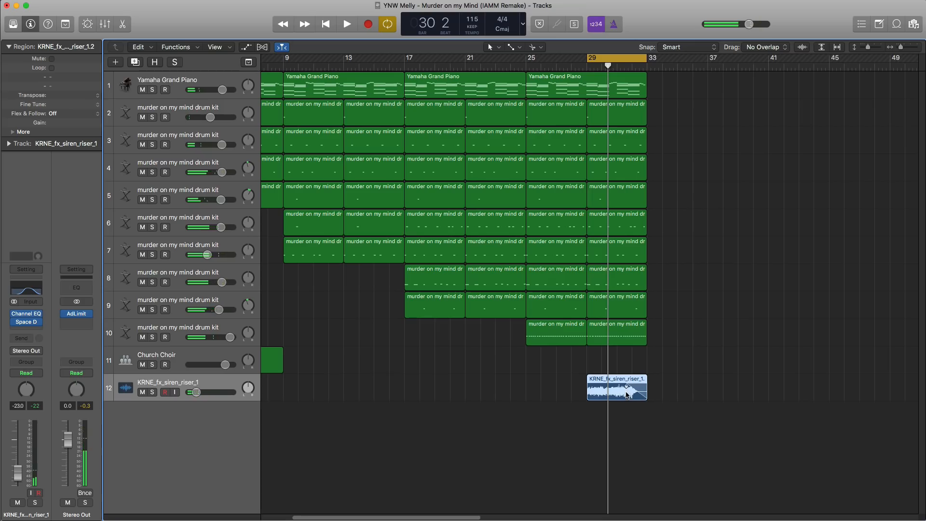
pyautogui.press('space')
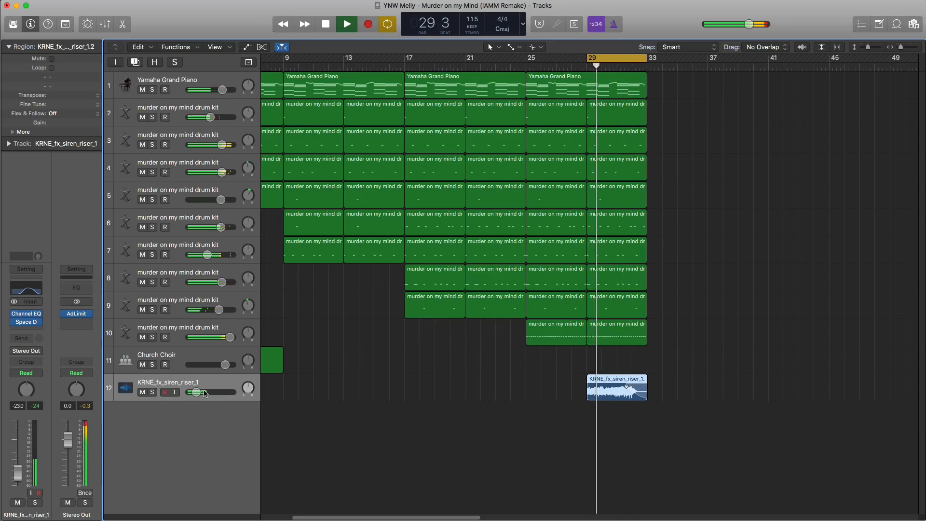
pyautogui.moveTo(197, 392); pyautogui.dragTo(195, 400)
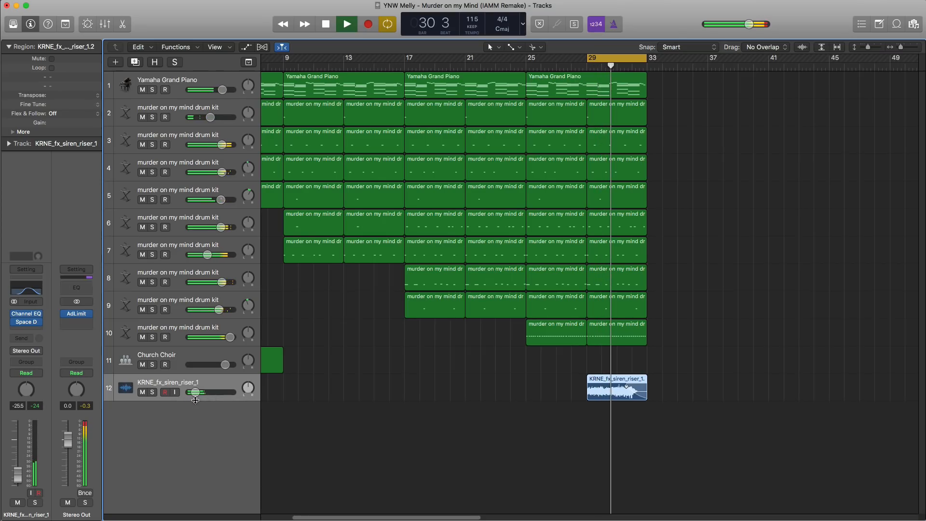
# Repeat the piano and drum kit regions of bars 25–33 so they fill bars 33–41, and play a cycle over the copies
pyautogui.moveTo(682, 348); pyautogui.dragTo(554, 100)
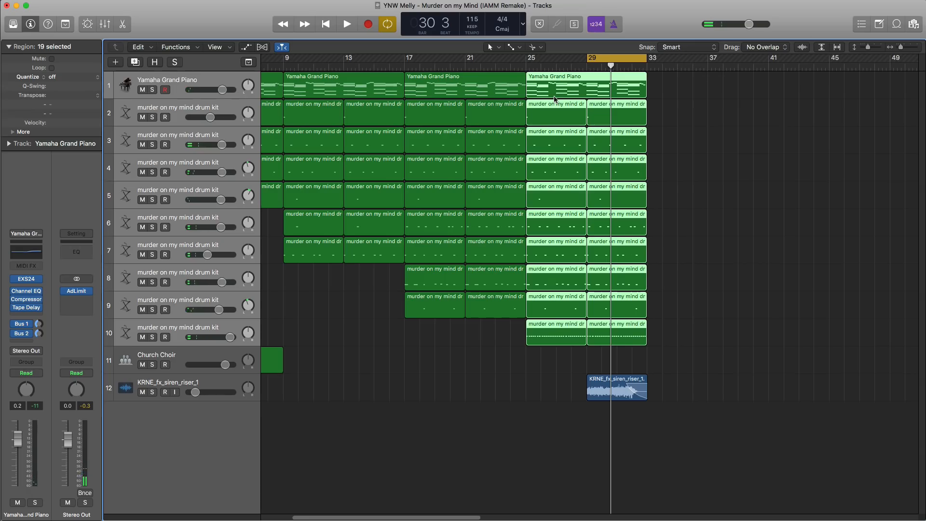
pyautogui.press('super+r')
pyautogui.moveTo(652, 62); pyautogui.dragTo(770, 63)
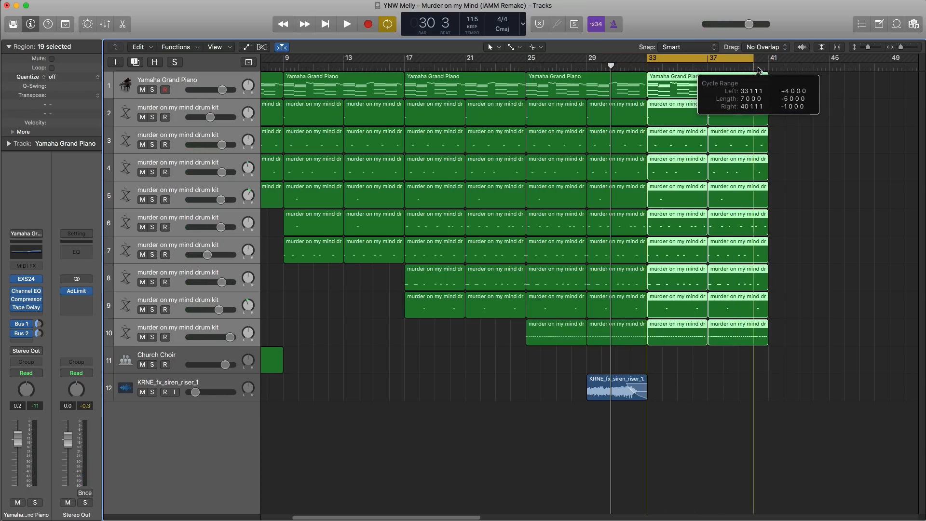
pyautogui.press('space')
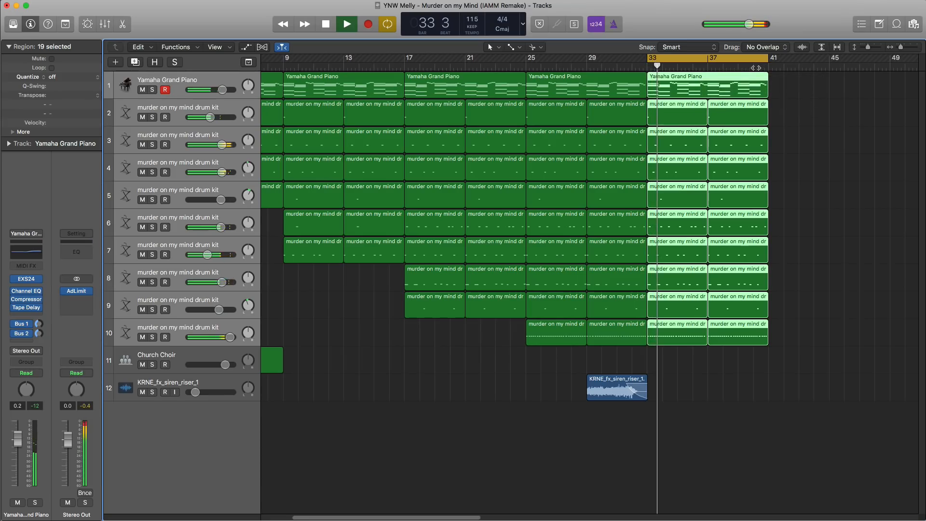
pyautogui.press('space')
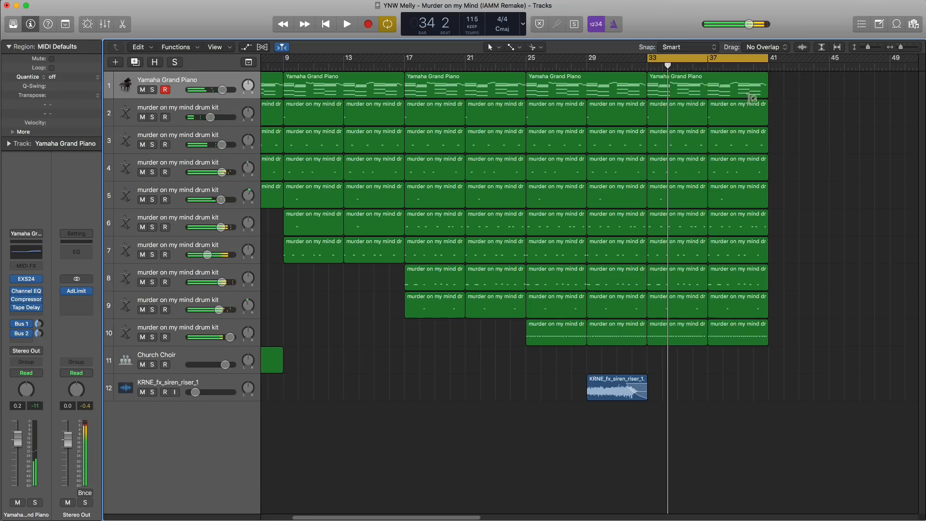
# Open the piano region at bar 33 with the track soloed and split its first five-note chord at about 33 2 3
pyautogui.click(723, 90)
pyautogui.doubleClick(723, 90)
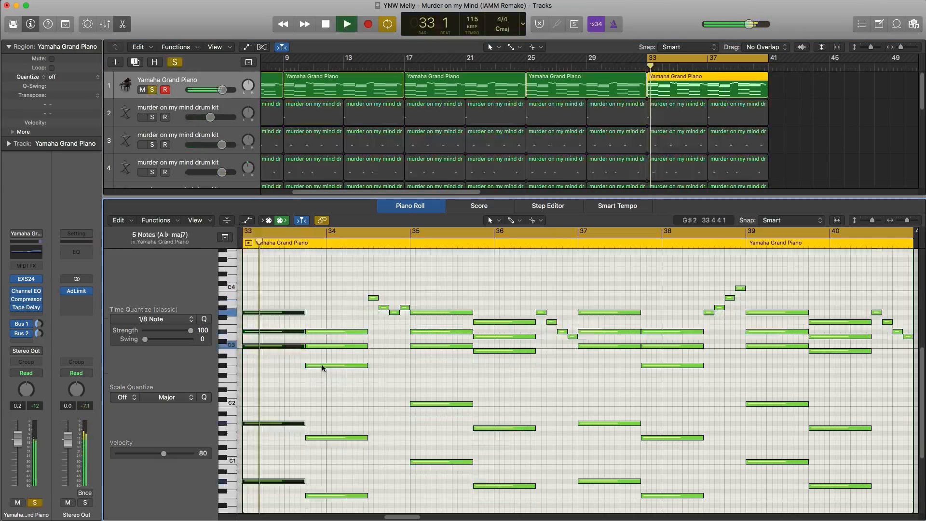
pyautogui.press('space')
pyautogui.click(273, 316)
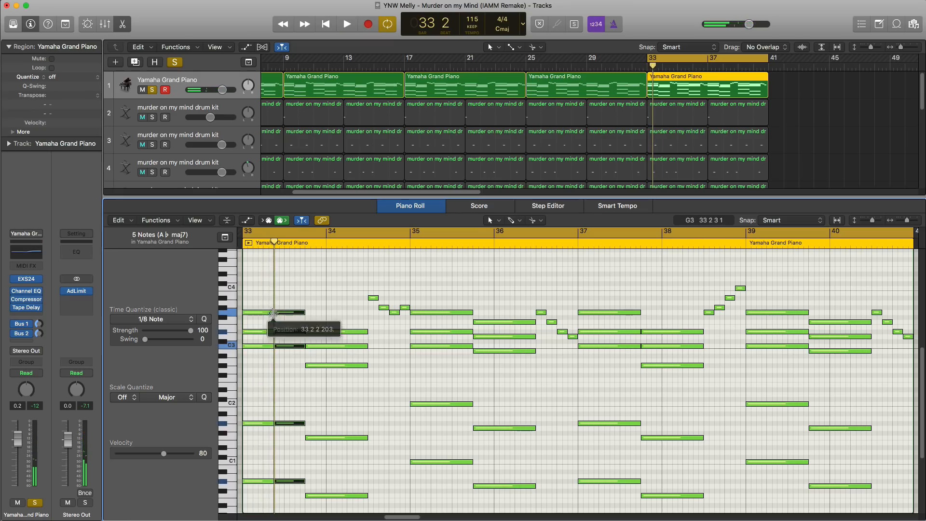
pyautogui.press('space')
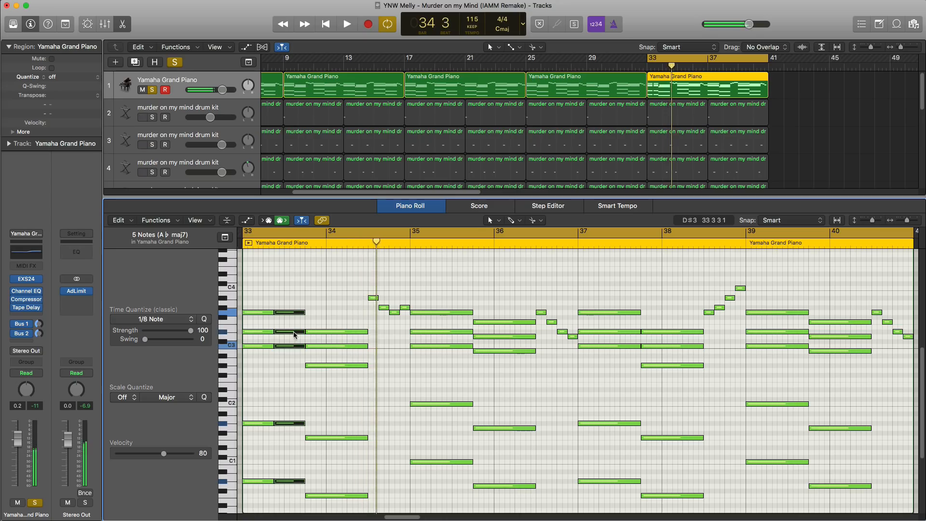
pyautogui.click(294, 332)
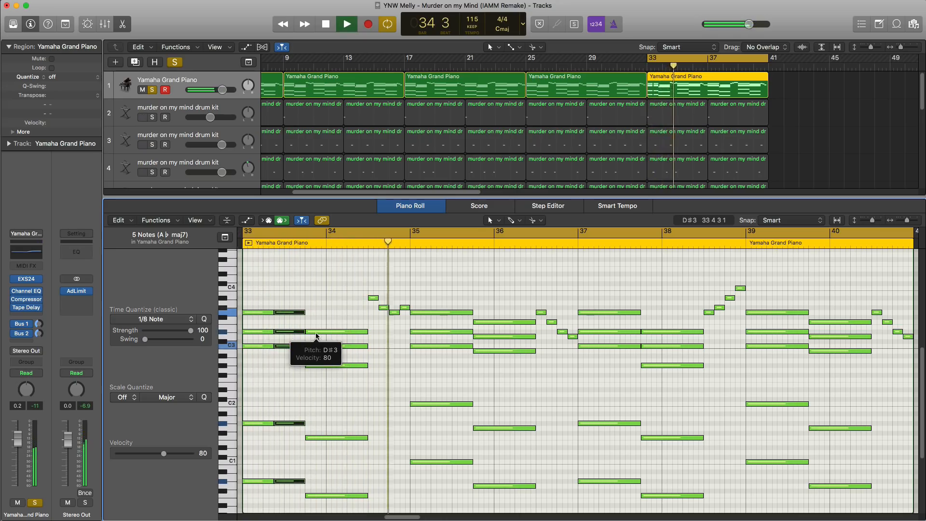
pyautogui.press('space')
# Split the piano's F minor 7 chord at about 34 2 and extend its second half to bar 35
pyautogui.scroll(-2, 335, 334)
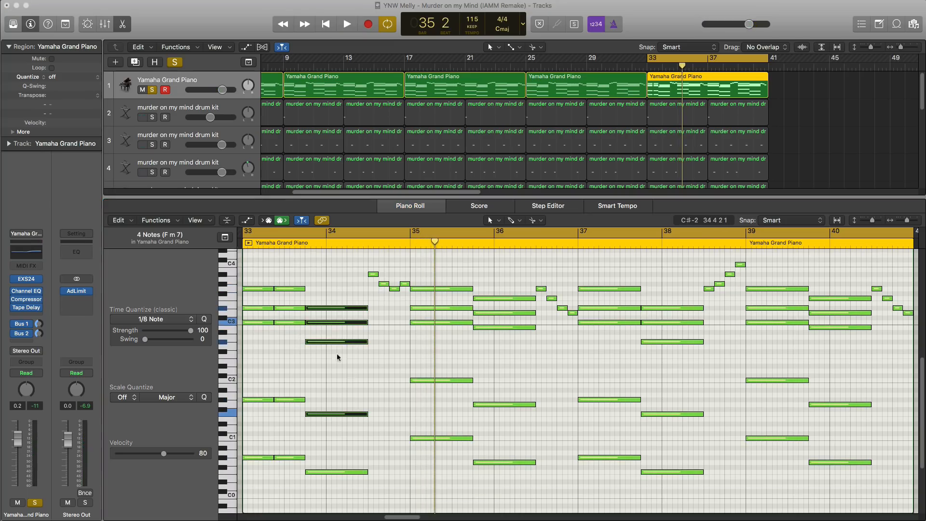
pyautogui.moveTo(372, 474)
pyautogui.mouseDown()
pyautogui.moveTo(330, 284)
pyautogui.moveTo(369, 458)
pyautogui.mouseUp()
pyautogui.rightClick(346, 307)
pyautogui.moveTo(364, 341); pyautogui.dragTo(403, 477)
pyautogui.click(365, 280)
pyautogui.press('space')
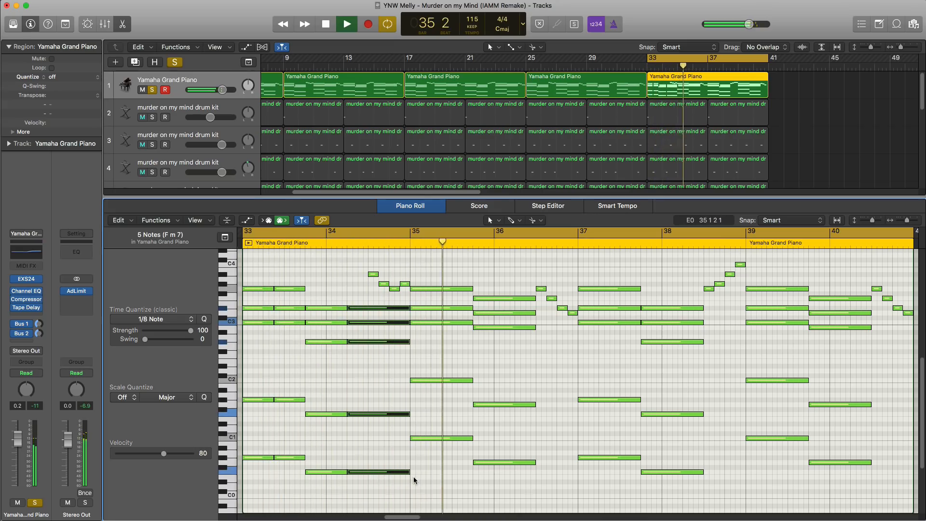
# Split the piano's C minor chord in bar 35 at about 35 2 3
pyautogui.press('space')
pyautogui.moveTo(448, 475); pyautogui.dragTo(420, 288)
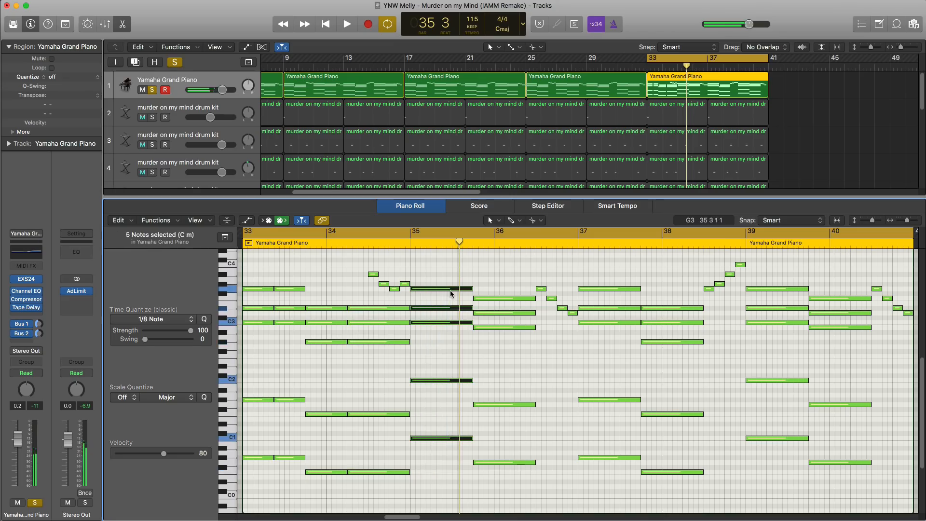
pyautogui.press('space')
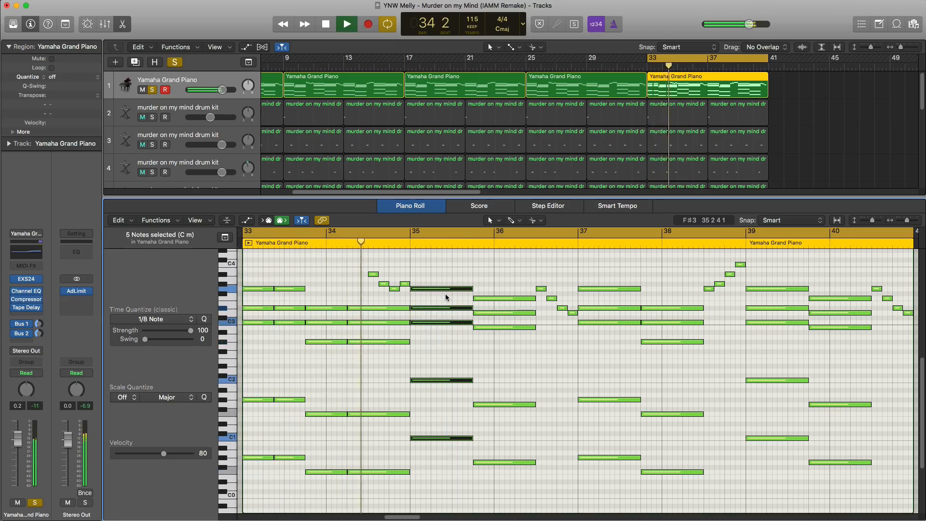
pyautogui.rightClick(442, 289)
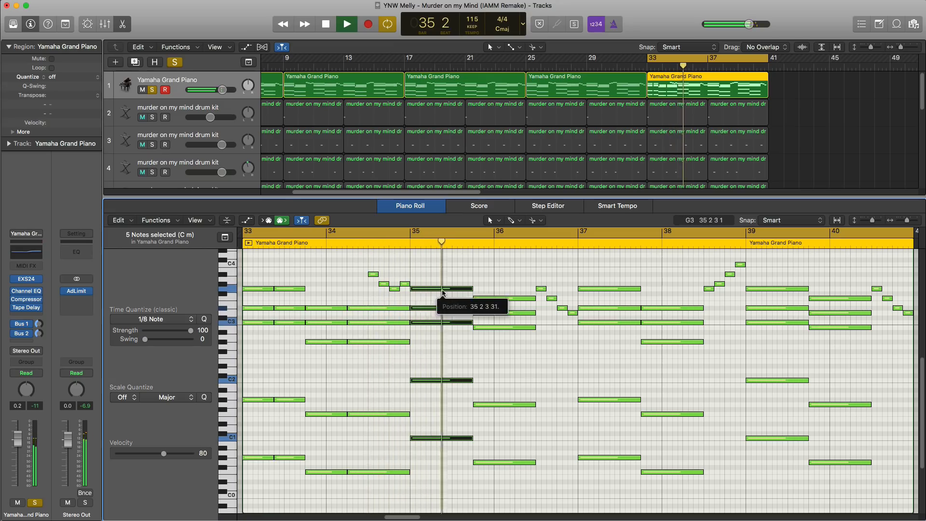
pyautogui.press('space')
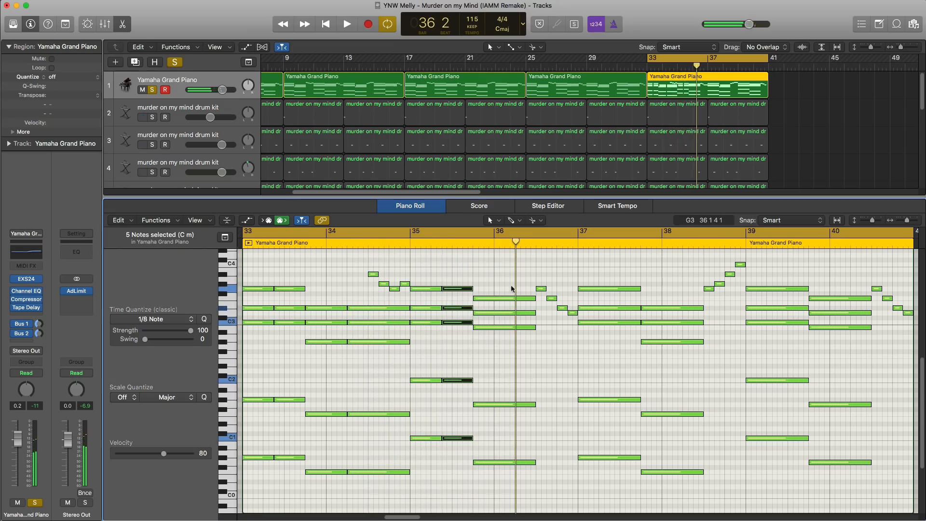
# Split the piano chord leading into bar 36 at about 36 2 and extend its three lowest second-half notes to bar 37
pyautogui.moveTo(510, 283); pyautogui.dragTo(575, 330)
pyautogui.rightClick(515, 299)
pyautogui.press('space')
pyautogui.press('space')
pyautogui.press('space')
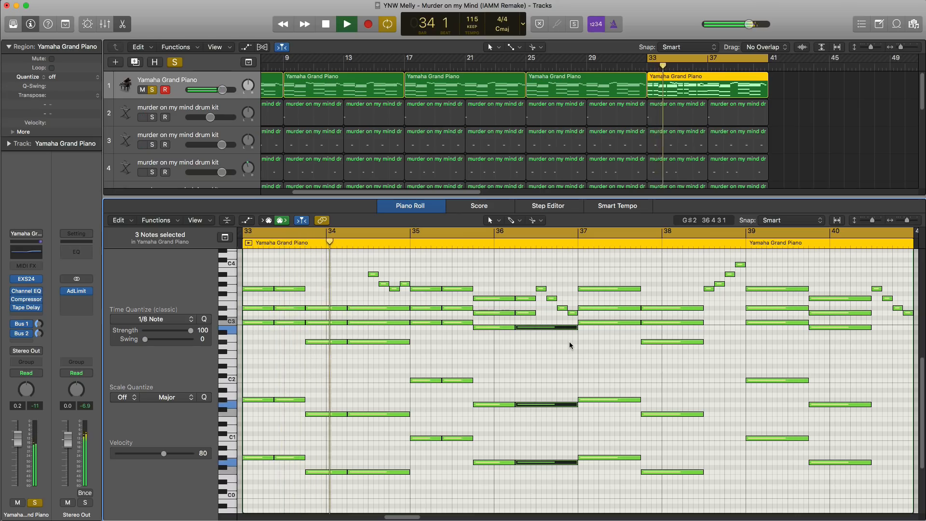
pyautogui.press('space')
pyautogui.moveTo(603, 269); pyautogui.dragTo(670, 479)
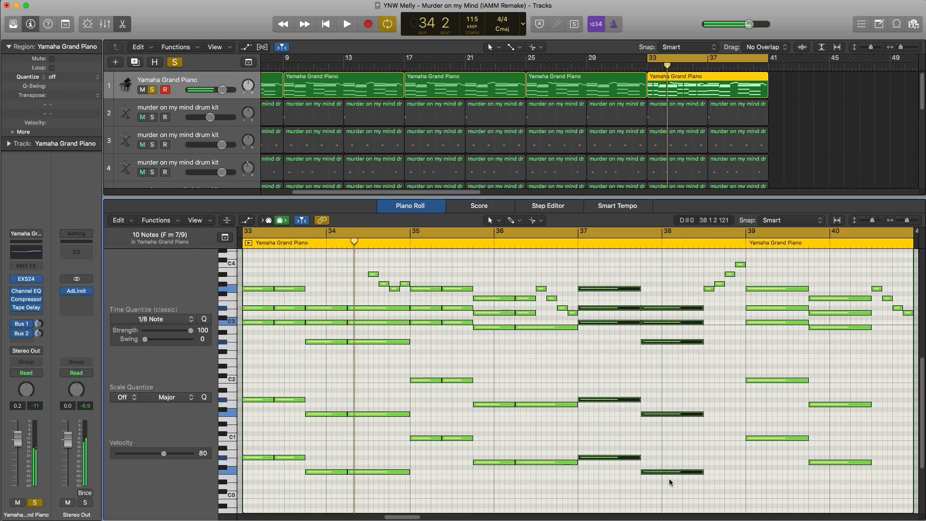
pyautogui.press('Delete')
pyautogui.moveTo(787, 266); pyautogui.dragTo(747, 457)
pyautogui.press('Delete')
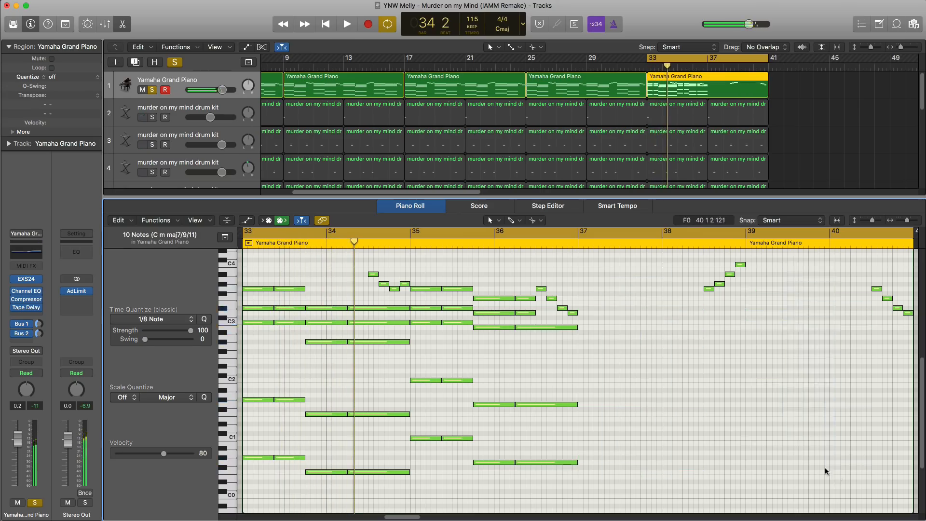
pyautogui.press('cmd+z')
pyautogui.press('cmd+z')
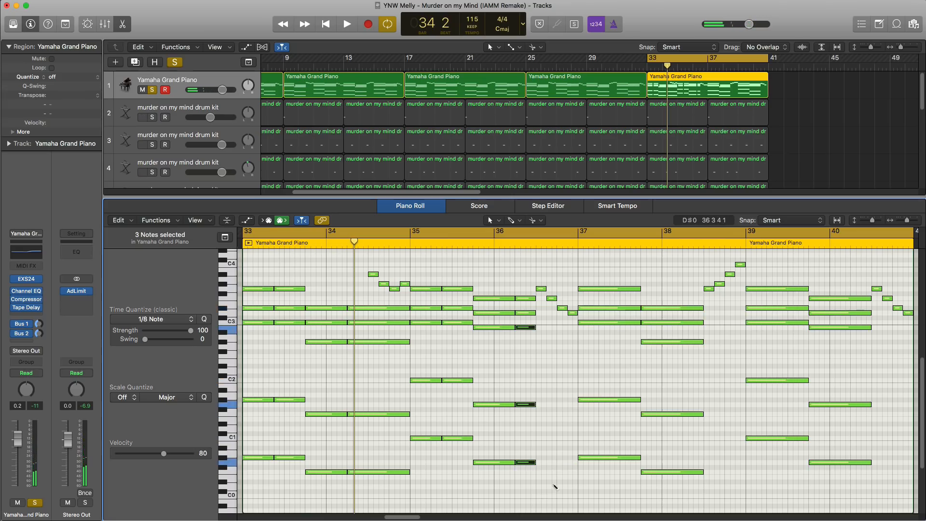
pyautogui.press('super+z')
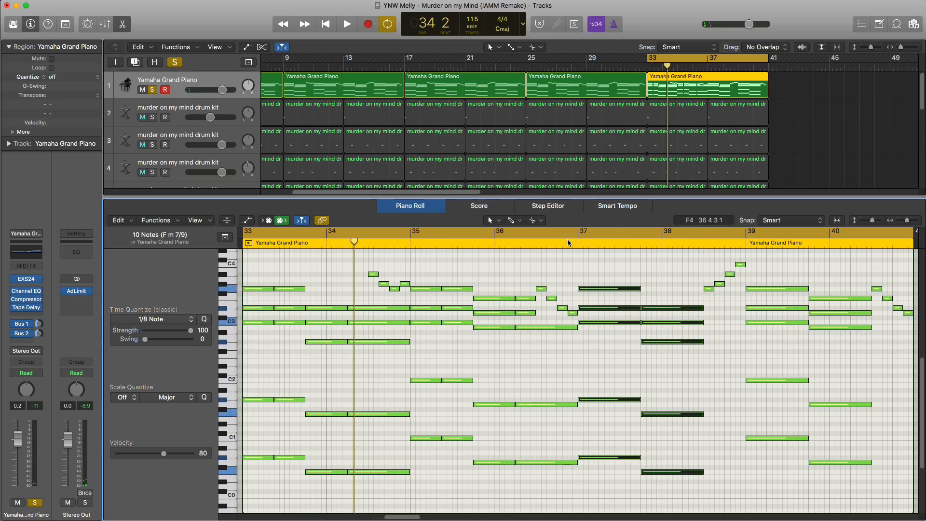
# Cycle bars 37–41 and split the five-note piano chord at bar 37 at about 37 2 3
pyautogui.hscroll(5, 568, 244)
pyautogui.click(467, 235)
pyautogui.moveTo(453, 235); pyautogui.dragTo(777, 258)
pyautogui.press('space')
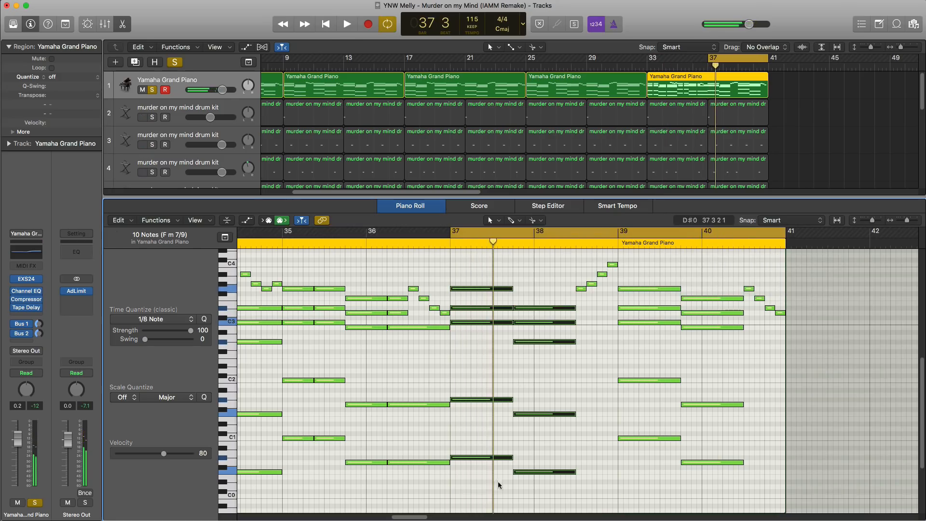
pyautogui.moveTo(497, 481); pyautogui.dragTo(476, 282)
pyautogui.press('space')
pyautogui.press('space')
pyautogui.rightClick(481, 290)
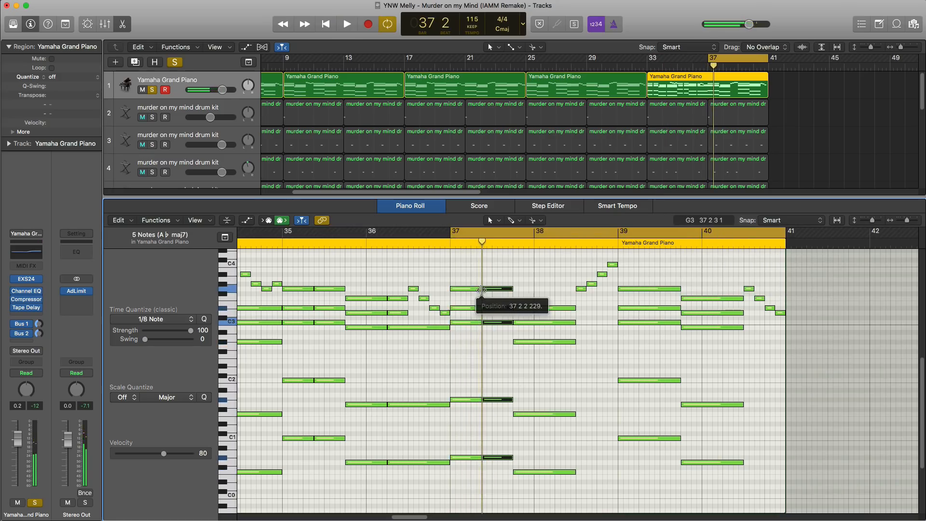
pyautogui.press('space')
# Split the piano's F minor 7 chord at about 38 2 and extend its second half to bar 39
pyautogui.moveTo(542, 292); pyautogui.dragTo(617, 310)
pyautogui.press('space')
pyautogui.rightClick(556, 311)
pyautogui.press('space')
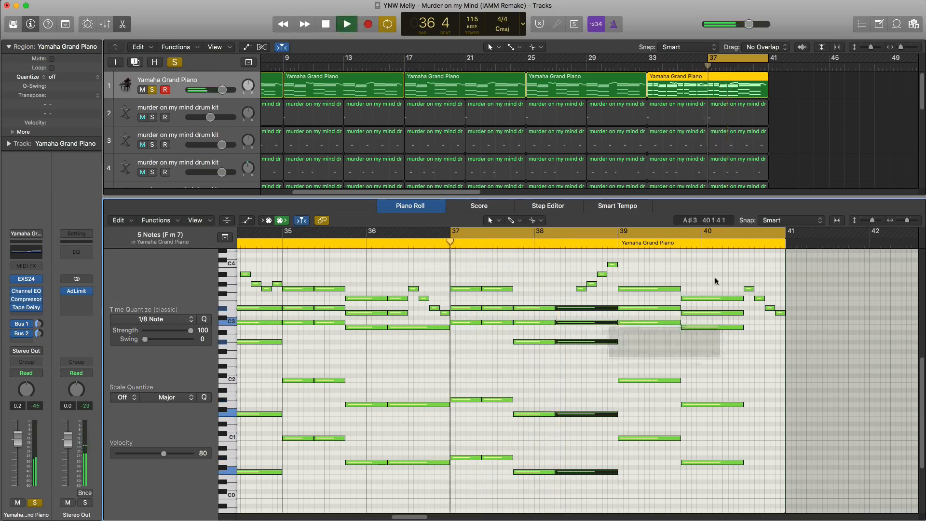
# Split the bar 39 C minor chord and the following G7 chord, extending the G7's lower second-half notes to bar 41
pyautogui.moveTo(632, 279); pyautogui.dragTo(672, 464)
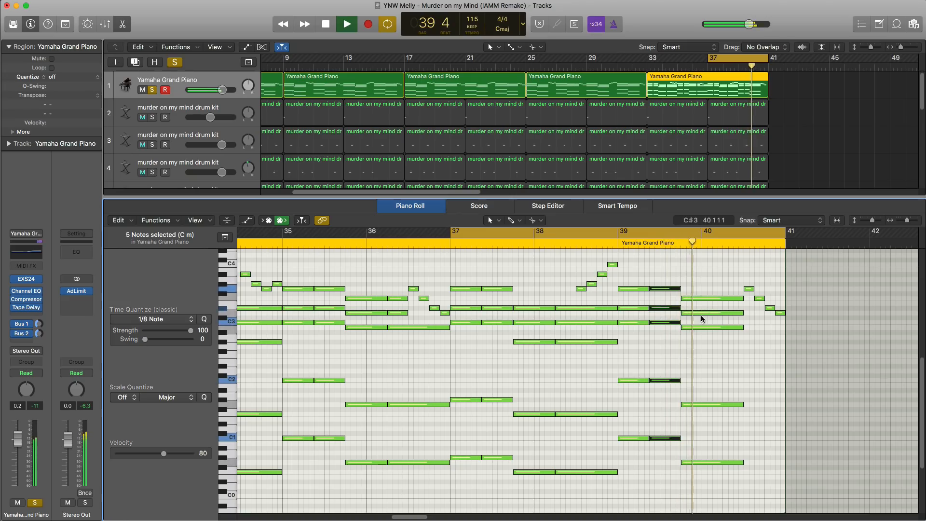
pyautogui.press('space')
pyautogui.moveTo(725, 286); pyautogui.dragTo(723, 483)
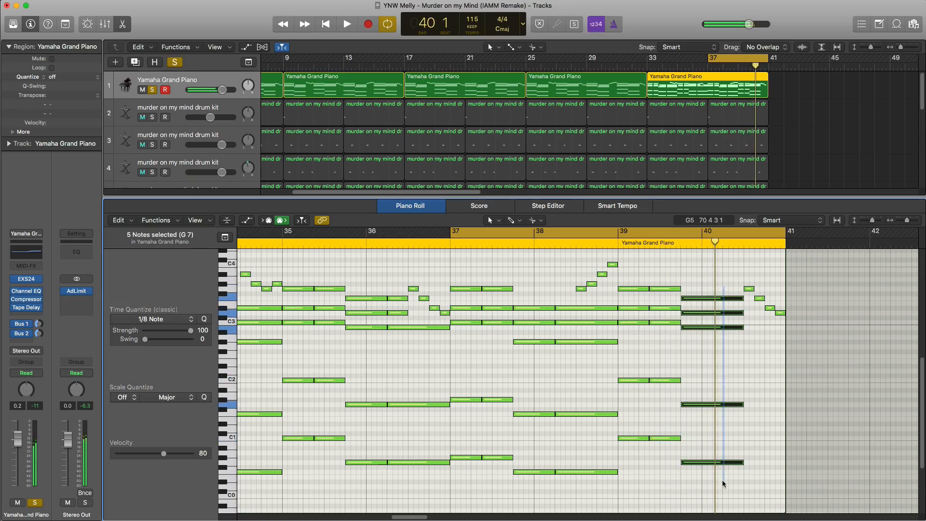
pyautogui.keyDown('super'); pyautogui.click(723, 298); pyautogui.keyUp('super')
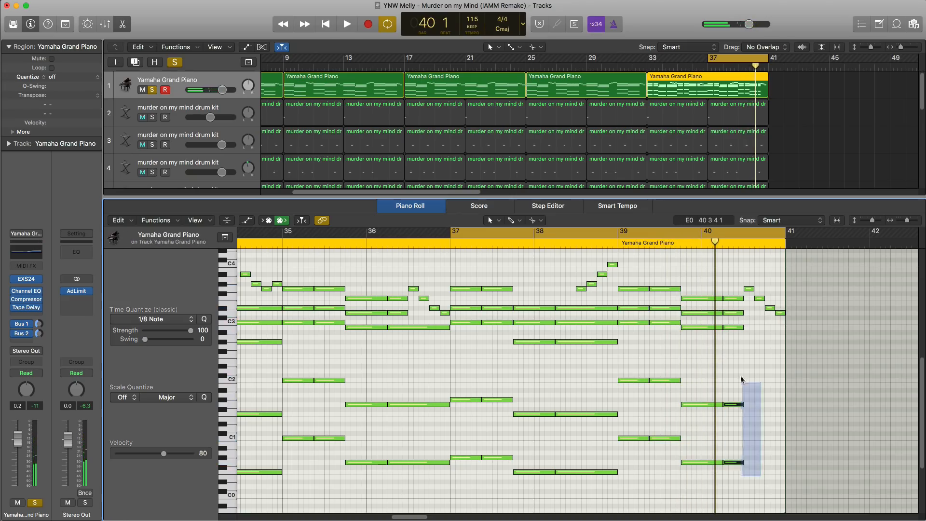
pyautogui.moveTo(740, 377); pyautogui.dragTo(785, 328)
# Set the cycle to bars 33–41, close the piano editor, and play the section with the piano unsoloed
pyautogui.moveTo(648, 60); pyautogui.dragTo(767, 59)
pyautogui.press('x')
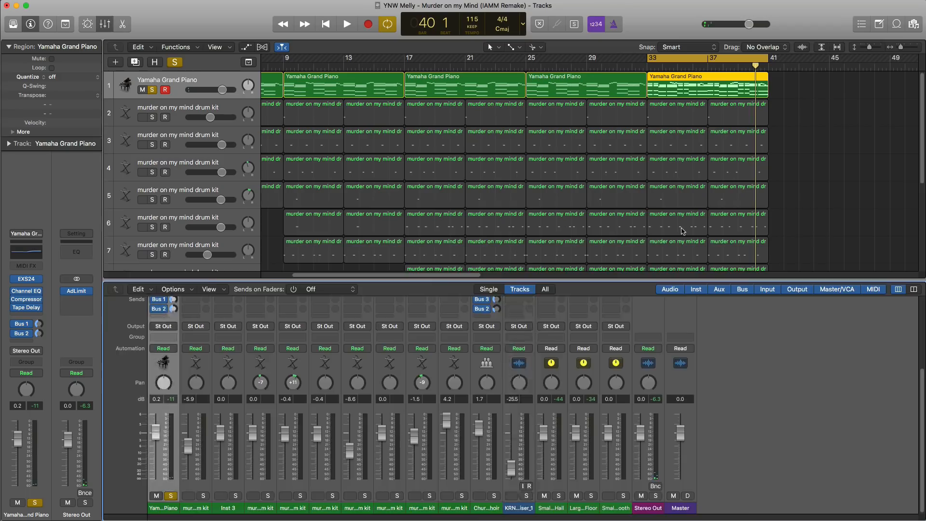
pyautogui.press('x')
pyautogui.press('space')
pyautogui.click(150, 90)
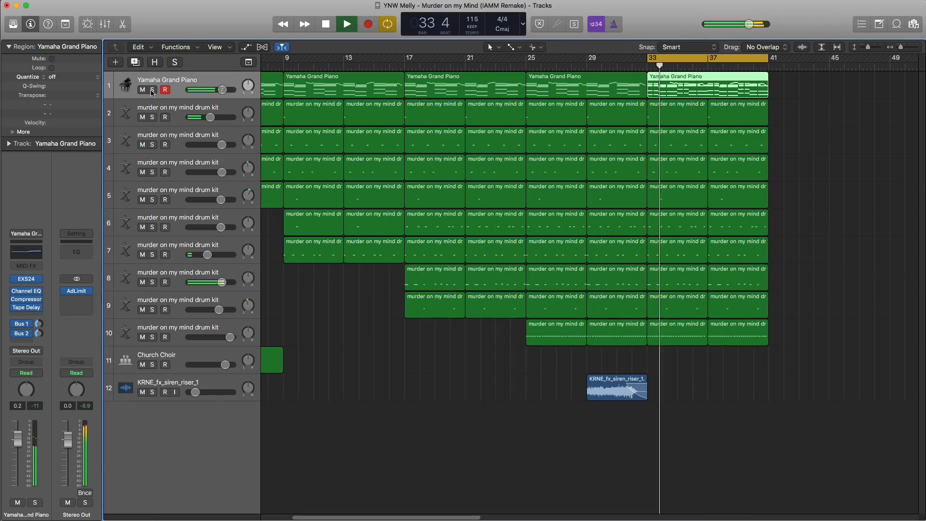
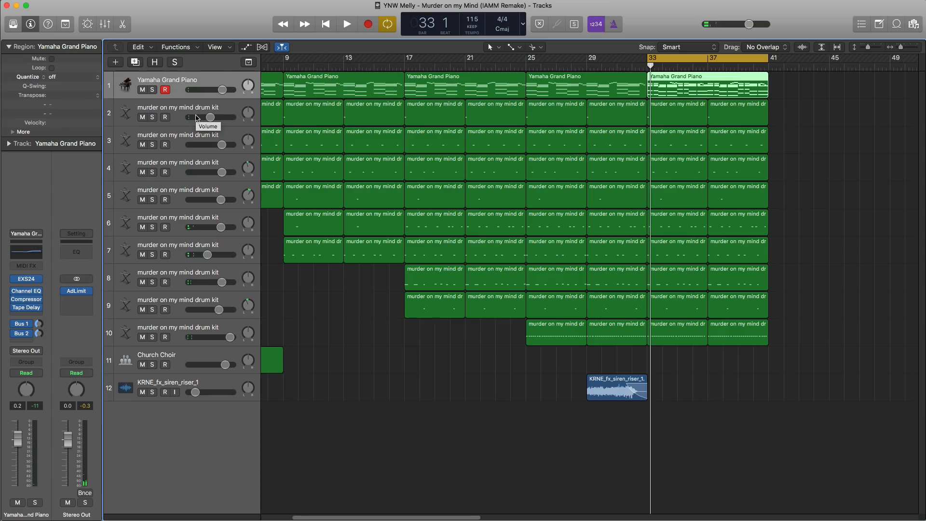
# Add one new software instrument track below the piano and create an empty region on it spanning bars 33–41
pyautogui.click(116, 63)
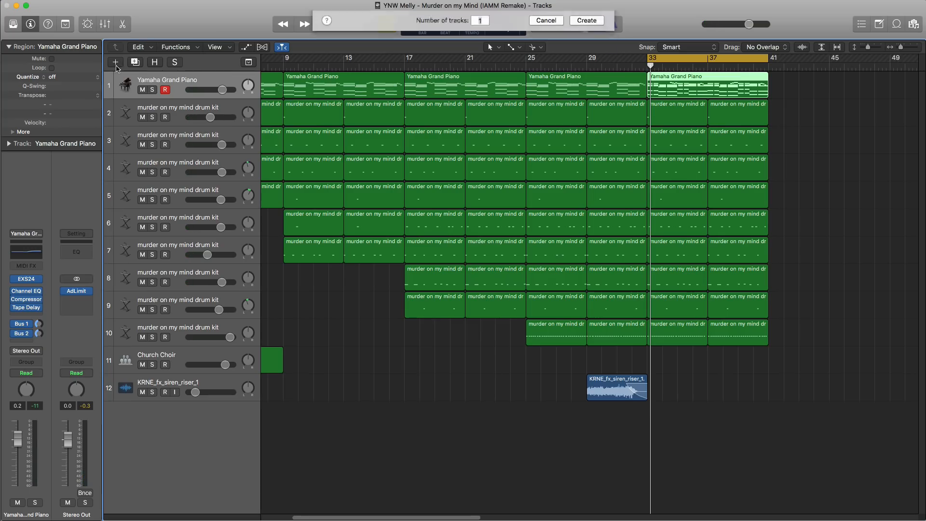
pyautogui.press('Return')
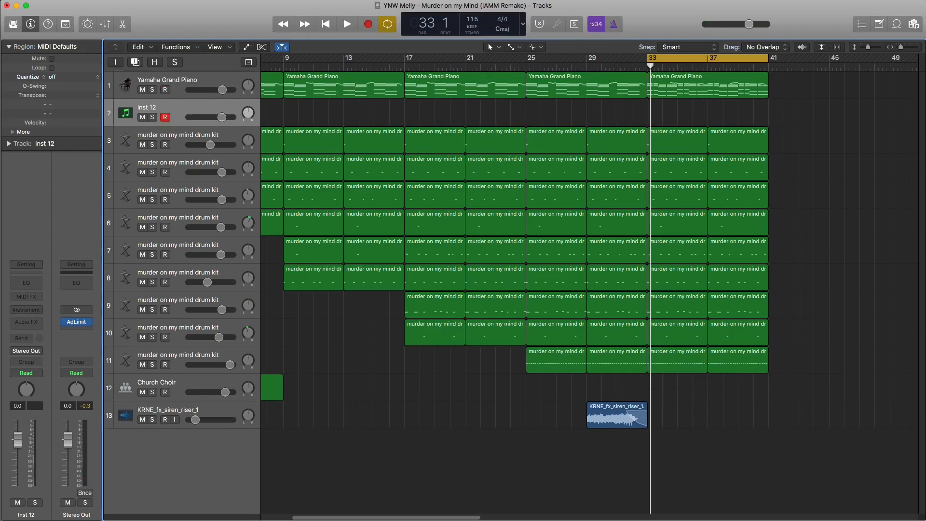
pyautogui.click(513, 47)
pyautogui.click(532, 74)
pyautogui.moveTo(659, 120); pyautogui.dragTo(770, 126)
# Load the Legacy Jam Pack Voices choir patch Gospel Ensemble on the new track and play the section
pyautogui.click(16, 24)
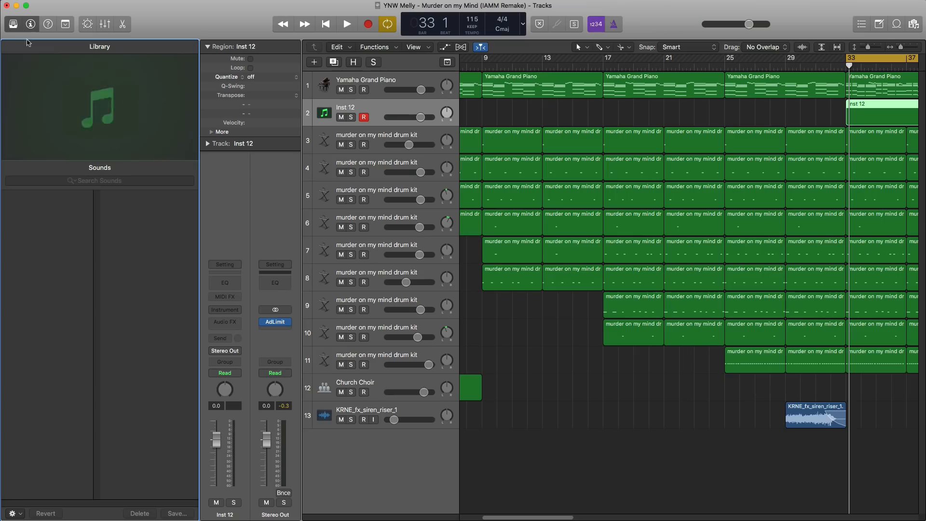
pyautogui.click(25, 389)
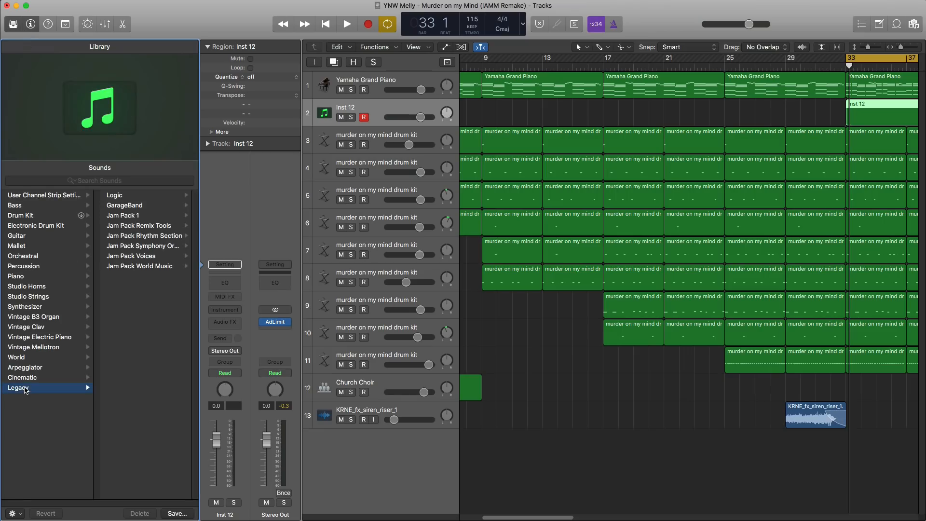
pyautogui.click(119, 258)
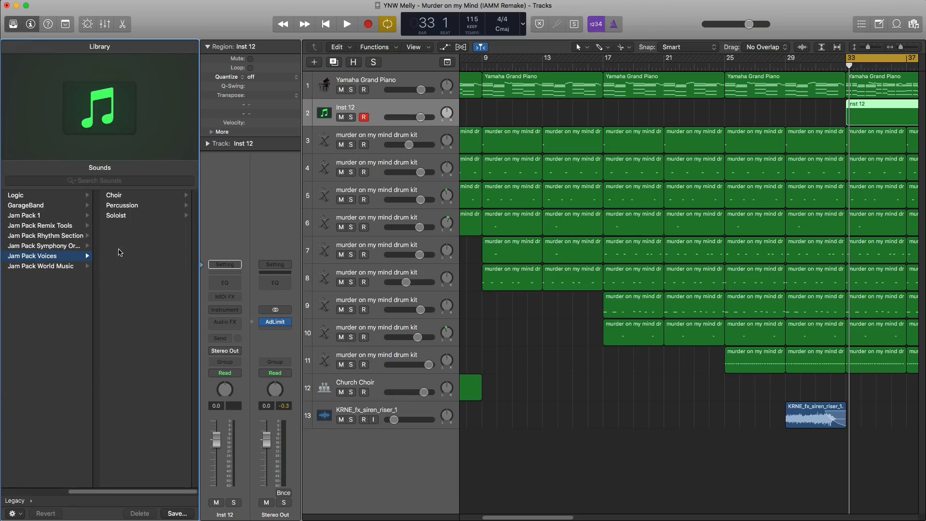
pyautogui.click(116, 196)
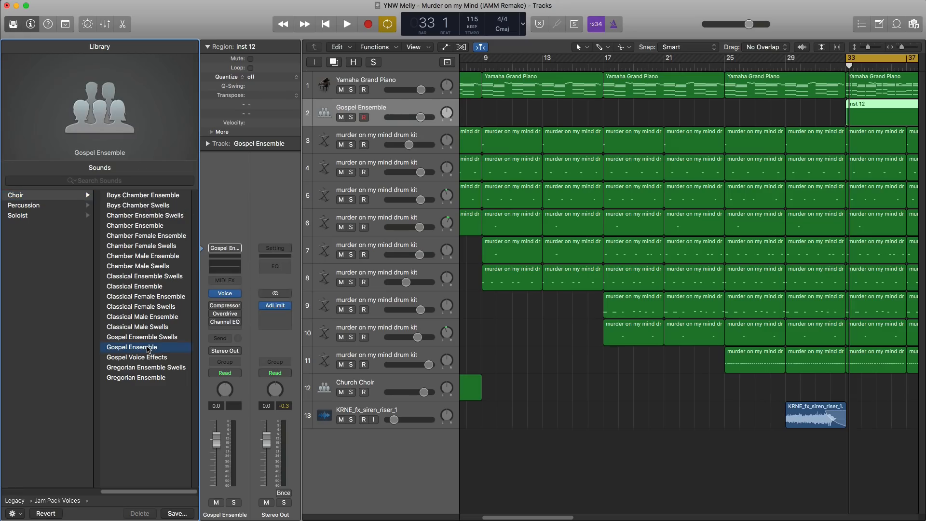
pyautogui.press('space')
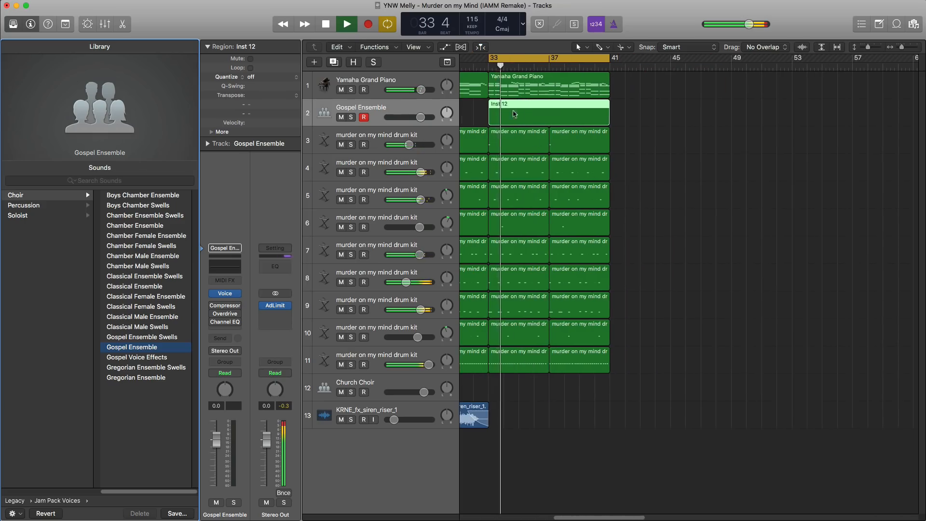
# Open the Gospel Ensemble region for note editing and enter two consecutive G3 eighth notes starting at 33 3
pyautogui.doubleClick(515, 114)
pyautogui.press('space')
pyautogui.click(13, 25)
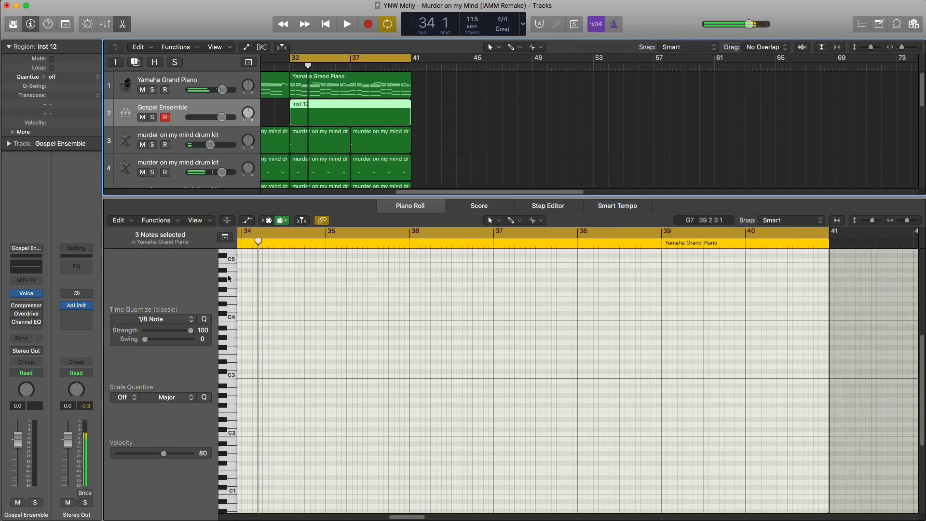
pyautogui.press('space')
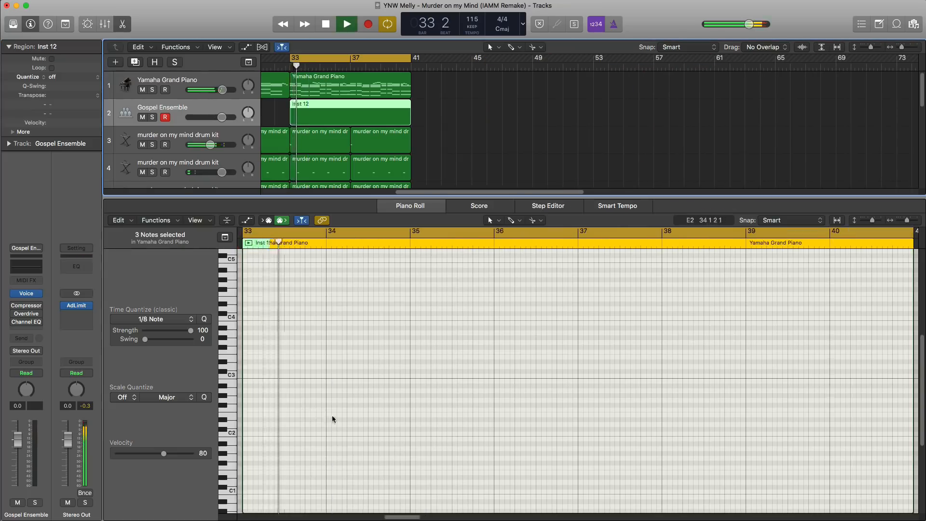
pyautogui.press('space')
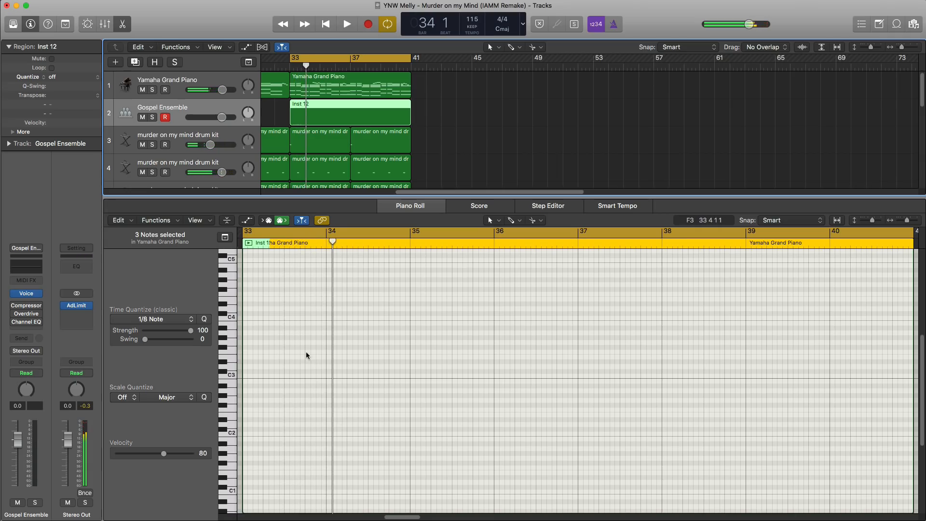
pyautogui.scroll(5, 306, 352)
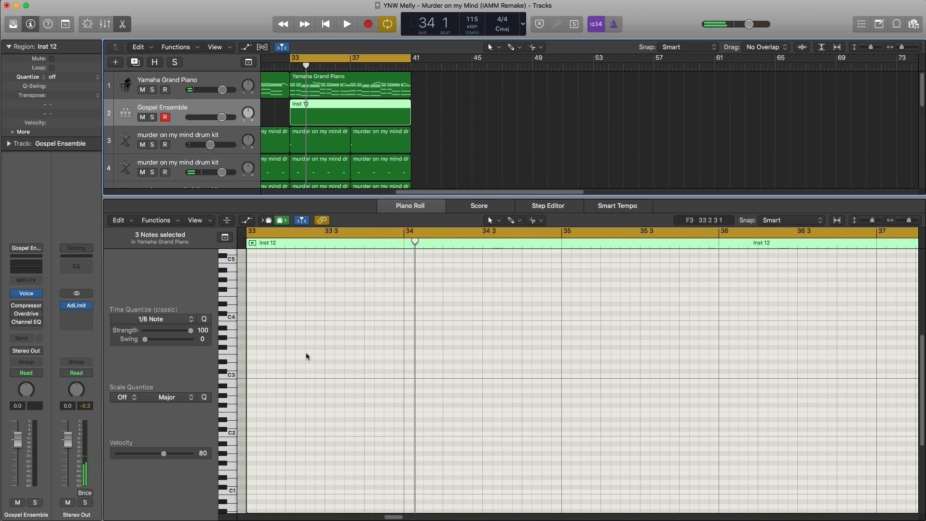
pyautogui.press('space')
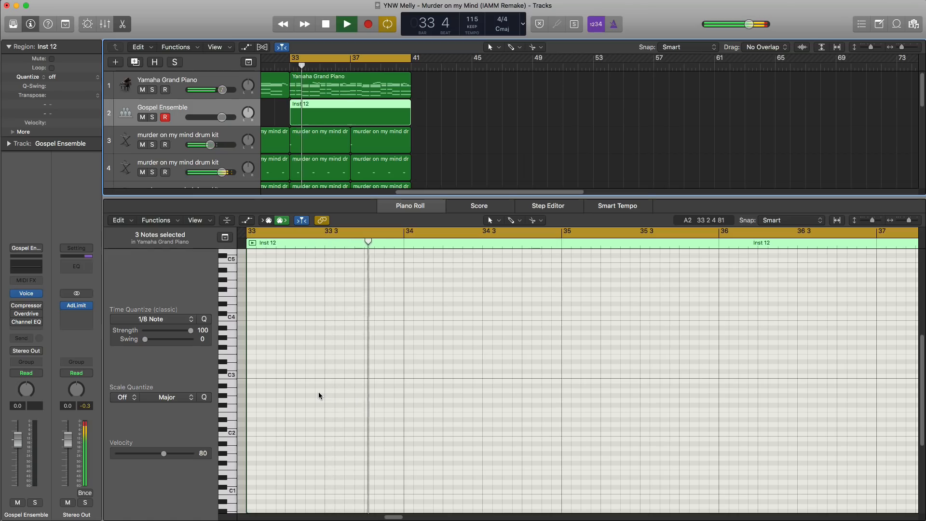
pyautogui.press('space')
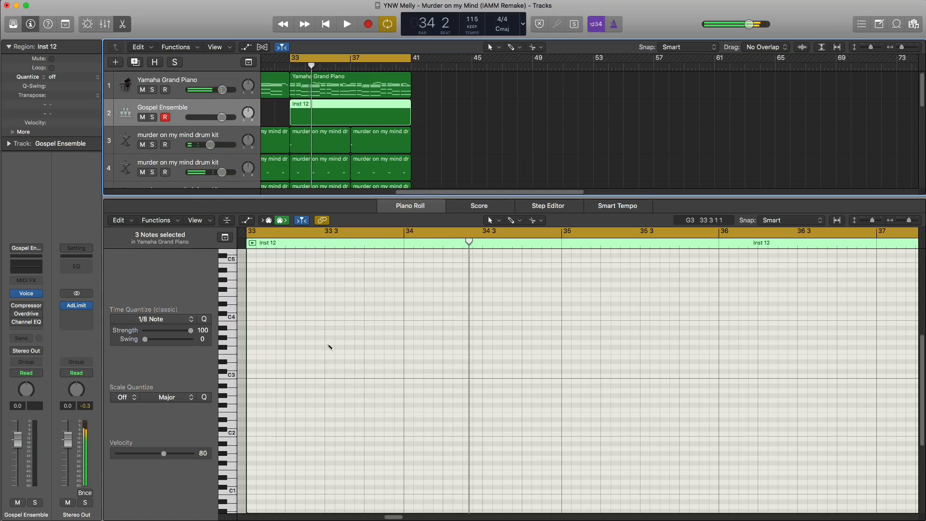
pyautogui.click(329, 344)
pyautogui.moveTo(436, 344); pyautogui.dragTo(351, 346)
pyautogui.click(349, 343)
# Duplicate the two G3 choir notes one octave up to G4 and play them back
pyautogui.press('space')
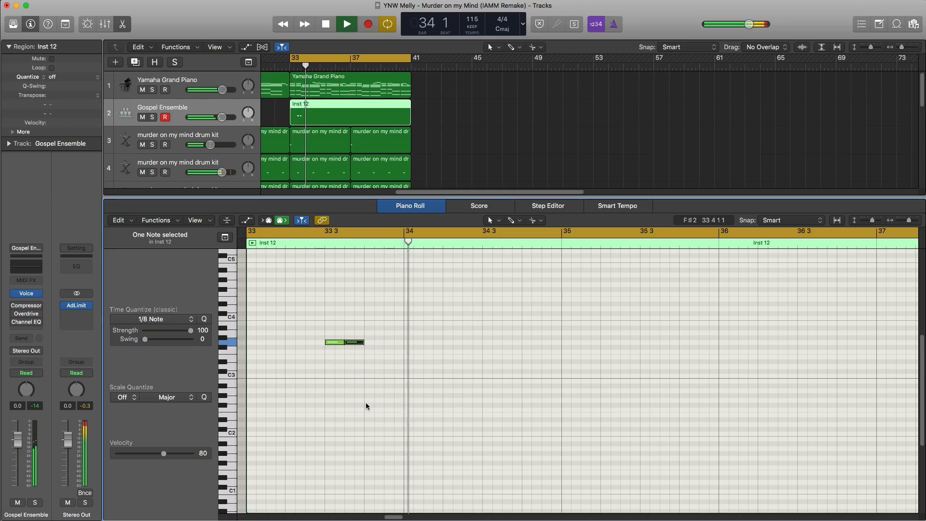
pyautogui.press('space')
pyautogui.moveTo(370, 383); pyautogui.dragTo(330, 304)
pyautogui.scroll(2, 333, 347)
pyautogui.press('space')
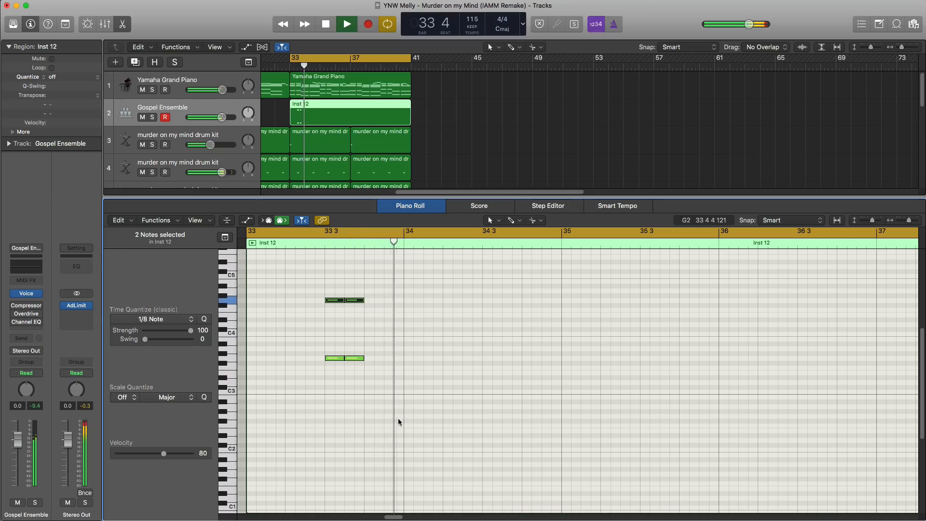
# Copy the four choir notes to 34 3, three semitones higher, and to 35 3 on F3 and F4
pyautogui.press('space')
pyautogui.moveTo(409, 412); pyautogui.dragTo(490, 290)
pyautogui.press('space')
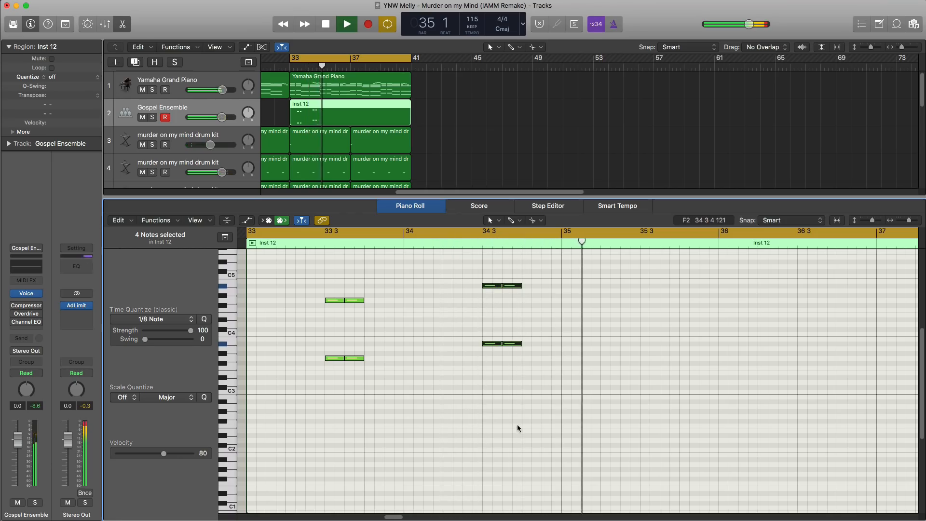
pyautogui.press('space')
pyautogui.moveTo(535, 412); pyautogui.dragTo(645, 311)
pyautogui.press('space')
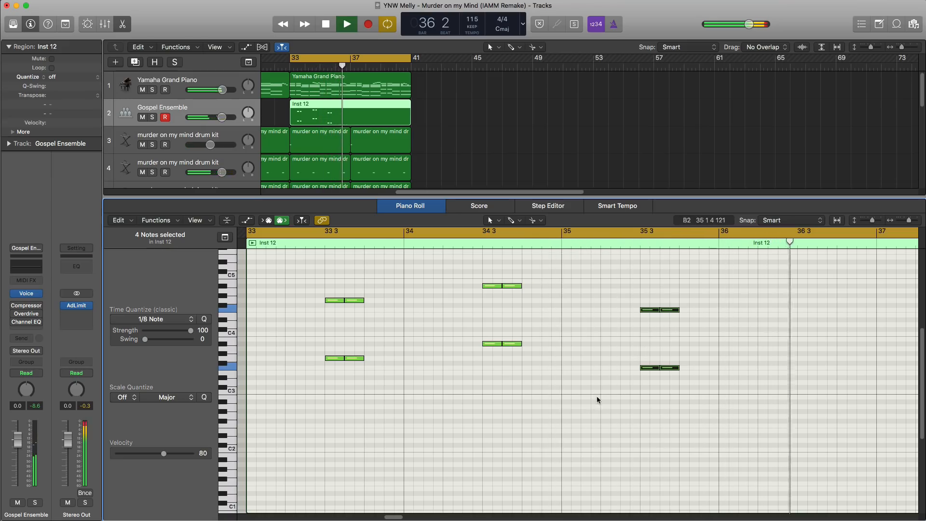
# Split the choir region at bar 37, replace the empty second half with a copy of bars 33–37, and close the note editor
pyautogui.press('space')
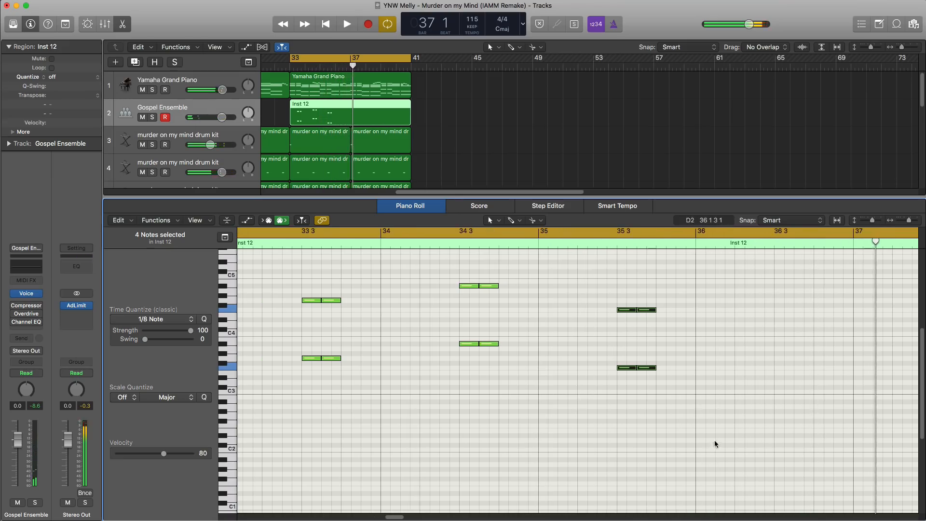
pyautogui.press('super+t')
pyautogui.click(362, 114)
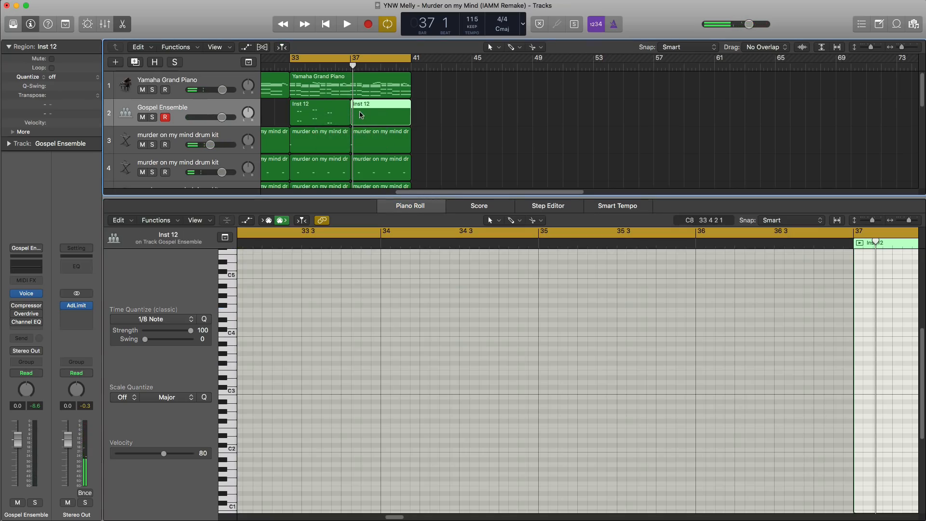
pyautogui.click(310, 115)
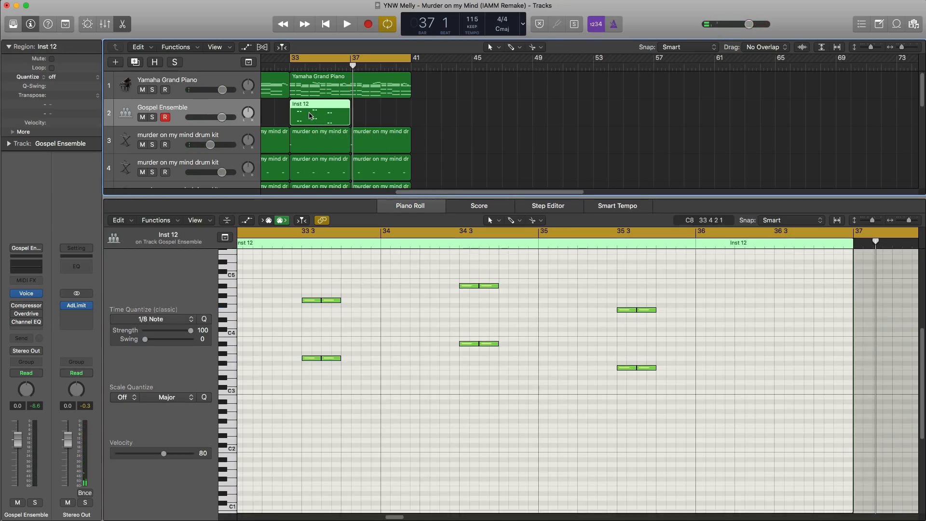
pyautogui.press('space')
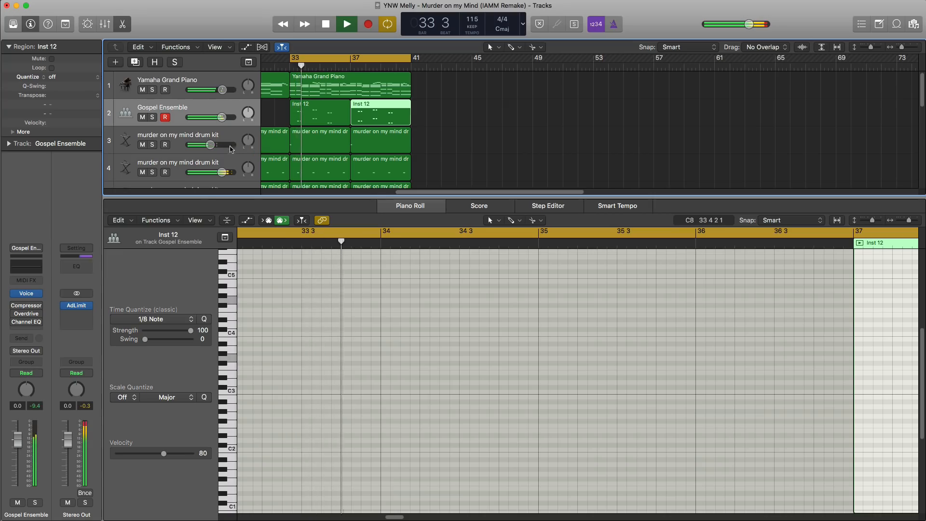
pyautogui.press('e')
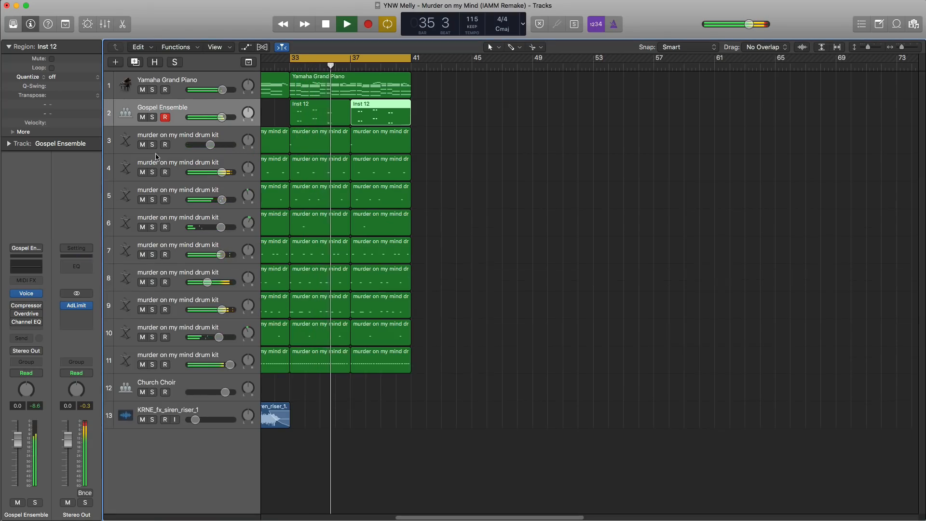
# Enable a high cut at 2250 Hz, 12 dB/Oct, in the Gospel Ensemble's Channel EQ
pyautogui.click(23, 324)
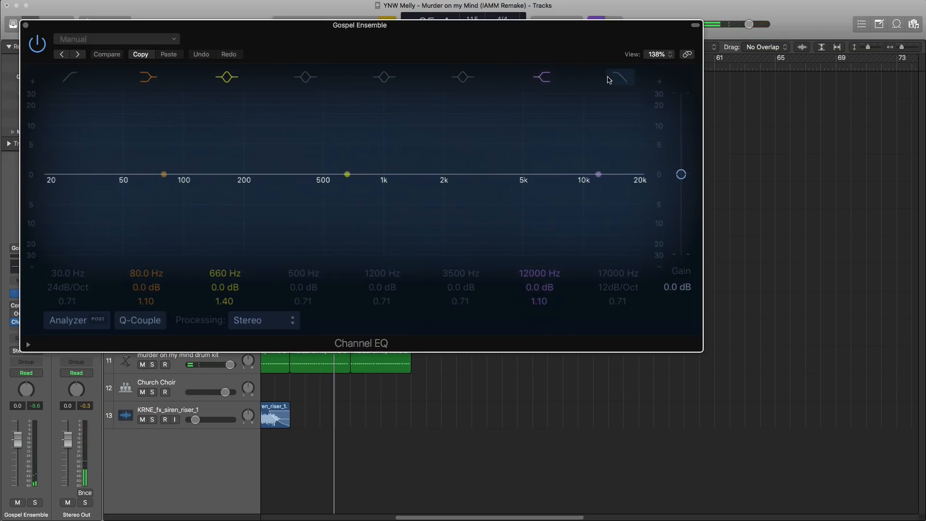
pyautogui.click(619, 76)
pyautogui.moveTo(630, 201); pyautogui.dragTo(430, 203)
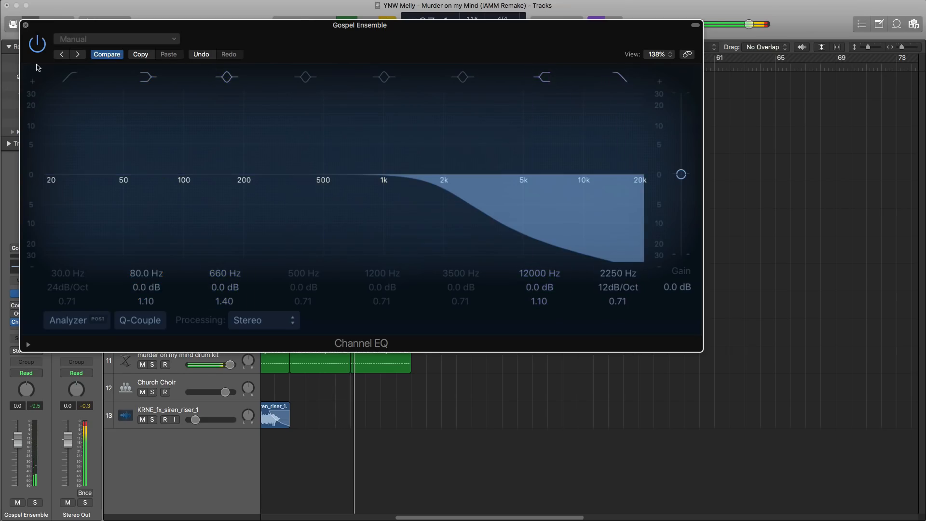
pyautogui.press('super+w')
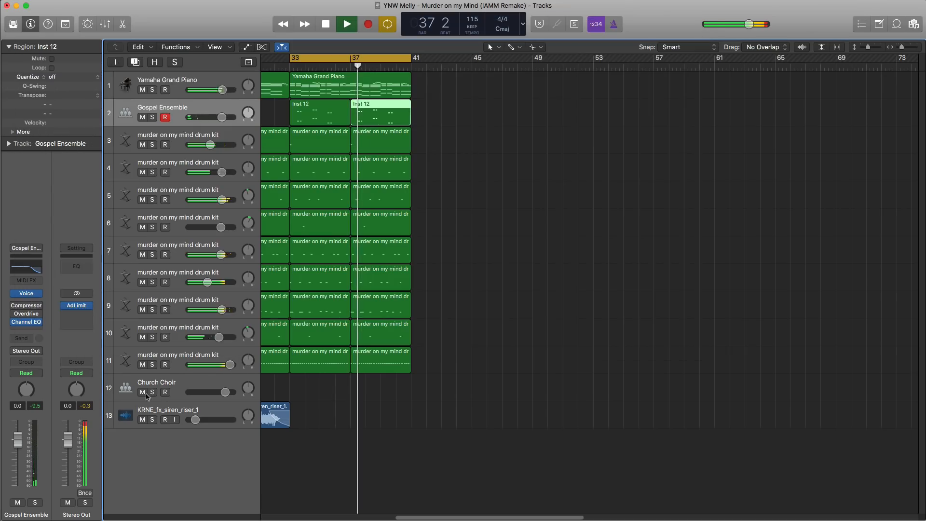
pyautogui.press('space')
# Insert a stereo Space Designer on Gospel Ensemble with the wet level at -12 dB and lower the track volume to -4.8 dB
pyautogui.click(37, 330)
pyautogui.moveTo(74, 353)
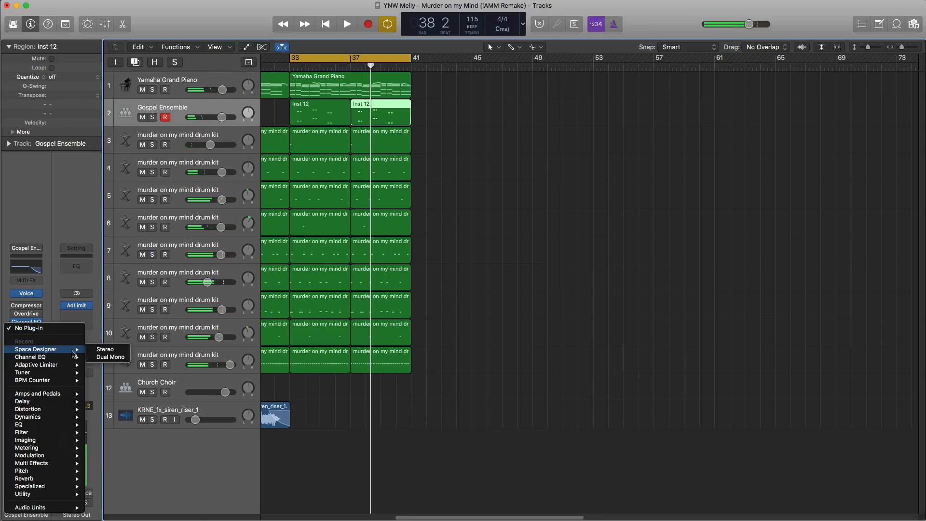
pyautogui.click(102, 350)
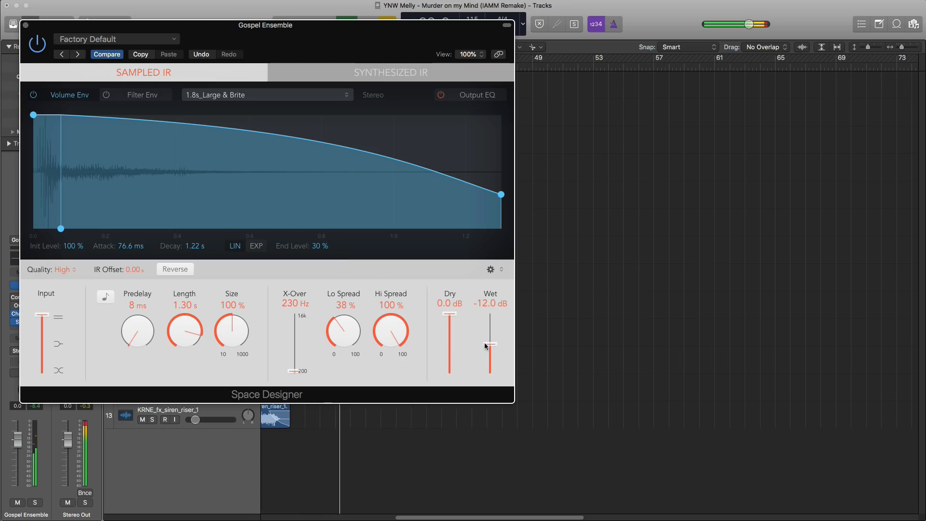
pyautogui.click(26, 24)
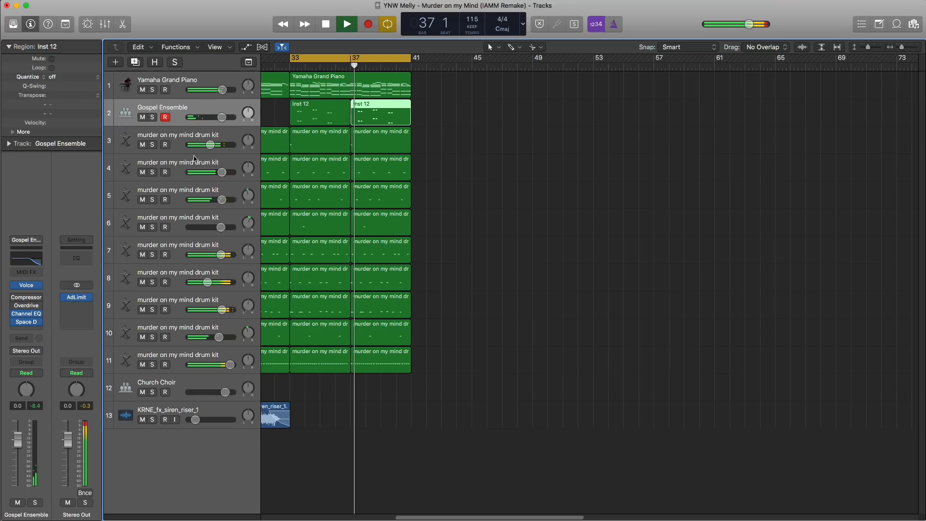
pyautogui.moveTo(221, 117); pyautogui.dragTo(212, 117)
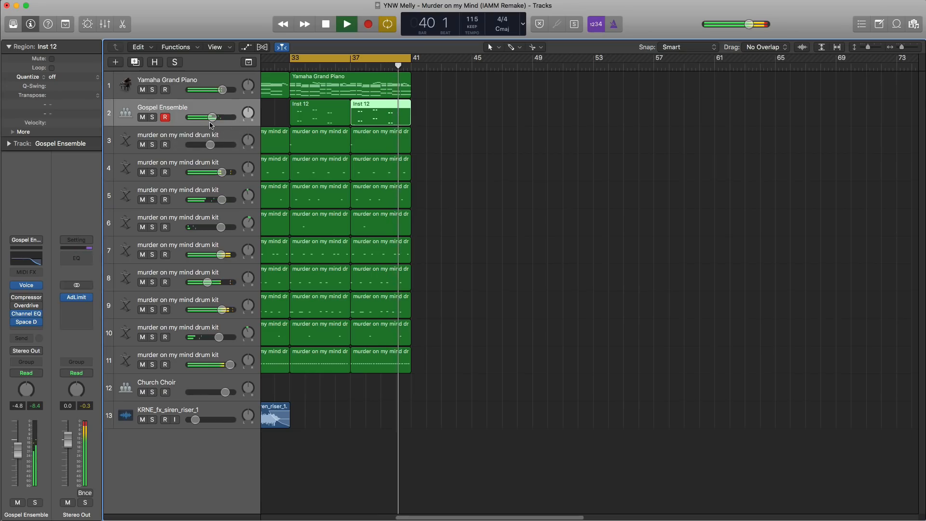
pyautogui.press('space')
pyautogui.press('x')
pyautogui.press('x')
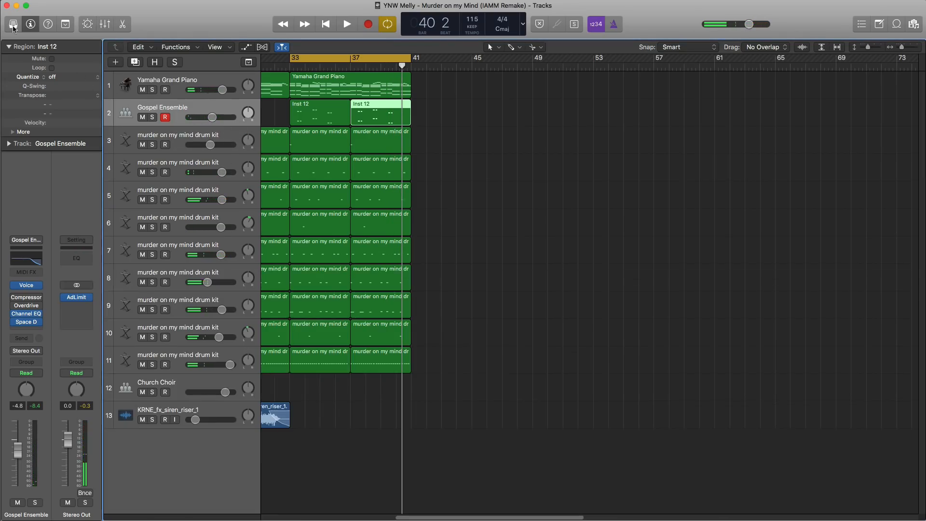
pyautogui.click(13, 26)
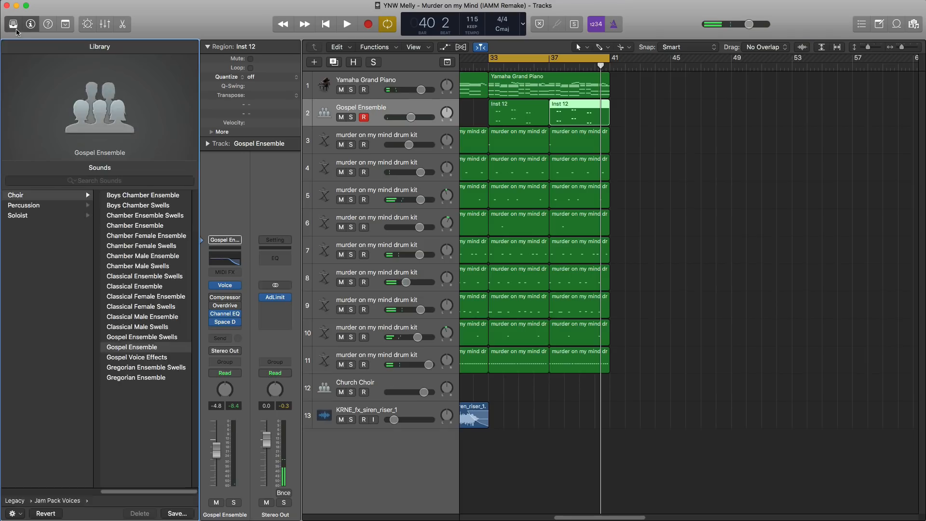
pyautogui.click(18, 29)
# Turn off the cycle range and play the full arrangement from bar 1
pyautogui.hscroll(-5, 433, 290)
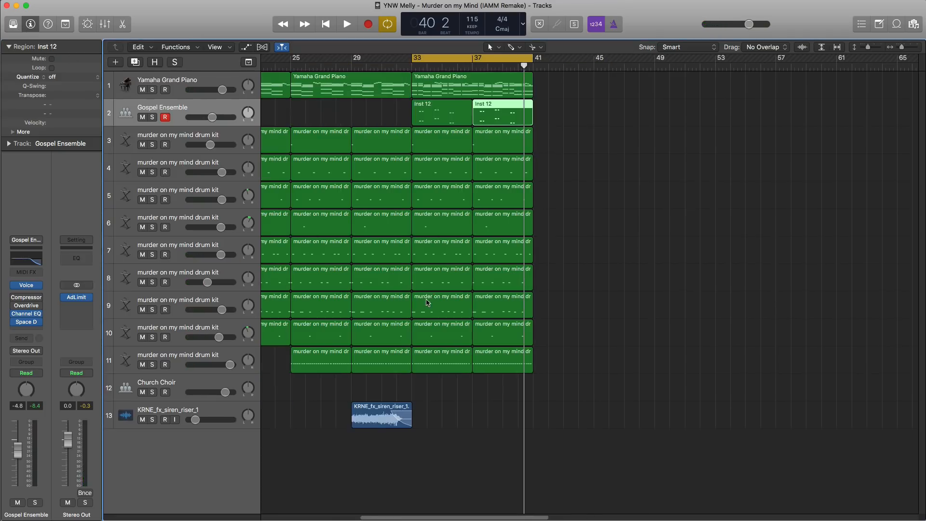
pyautogui.press('super+Left')
pyautogui.hscroll(-8, 428, 303)
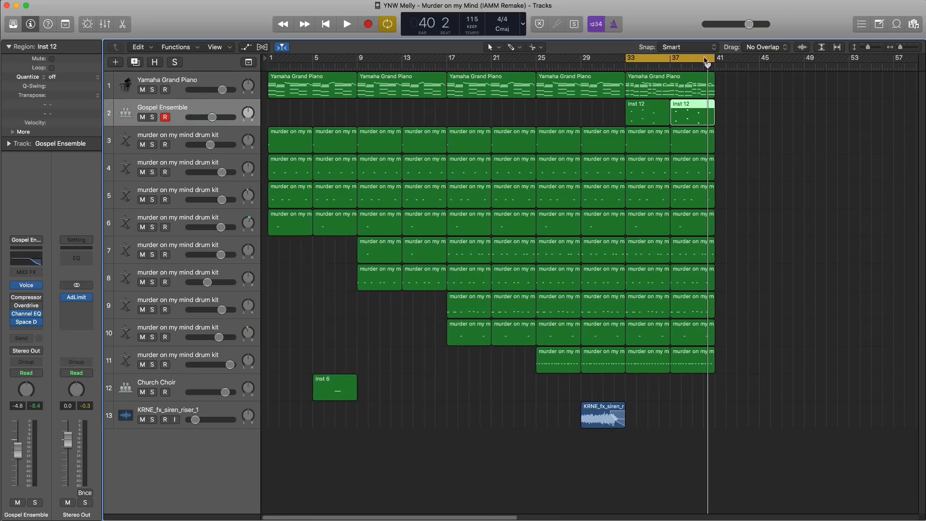
pyautogui.click(704, 60)
pyautogui.press('Return')
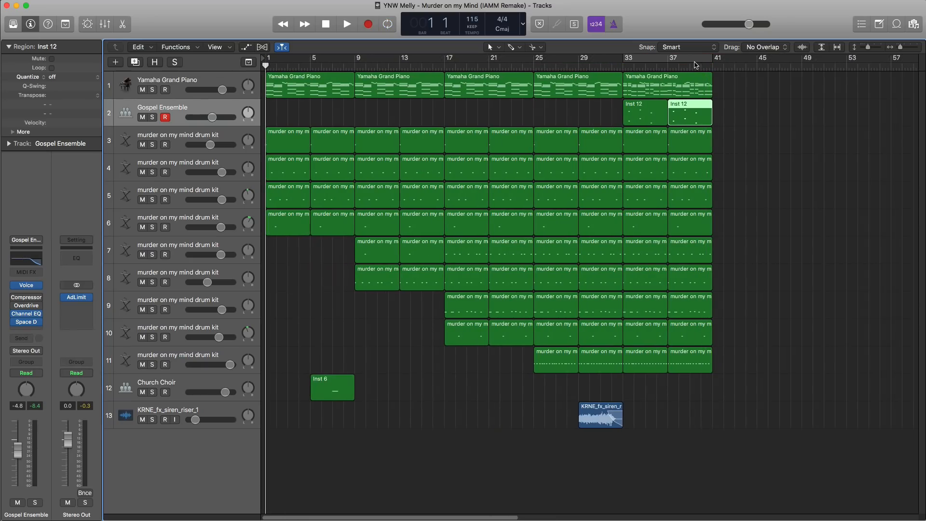
pyautogui.press('space')
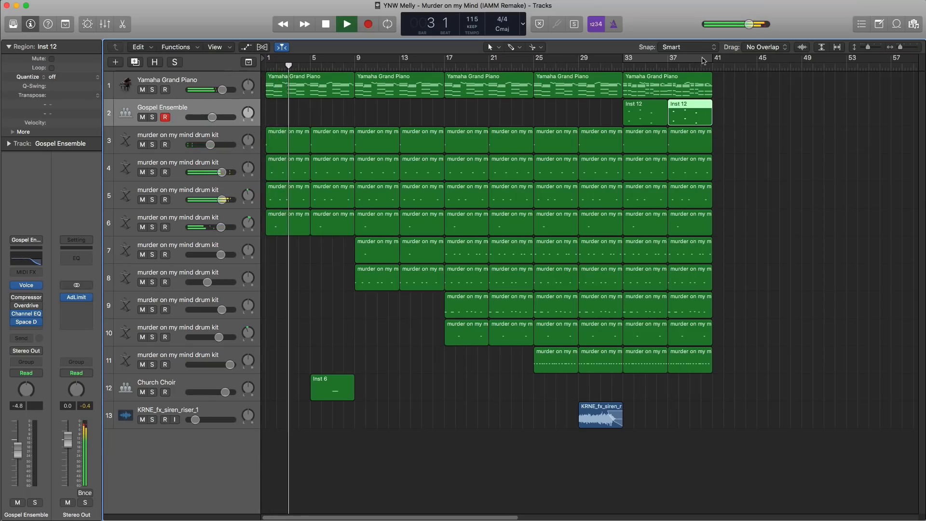
# Copy the Yamaha Grand Piano region at bar 25 to bar 41 as an outro
pyautogui.click(574, 92)
pyautogui.moveTo(574, 93); pyautogui.dragTo(752, 94)
pyautogui.click(745, 212)
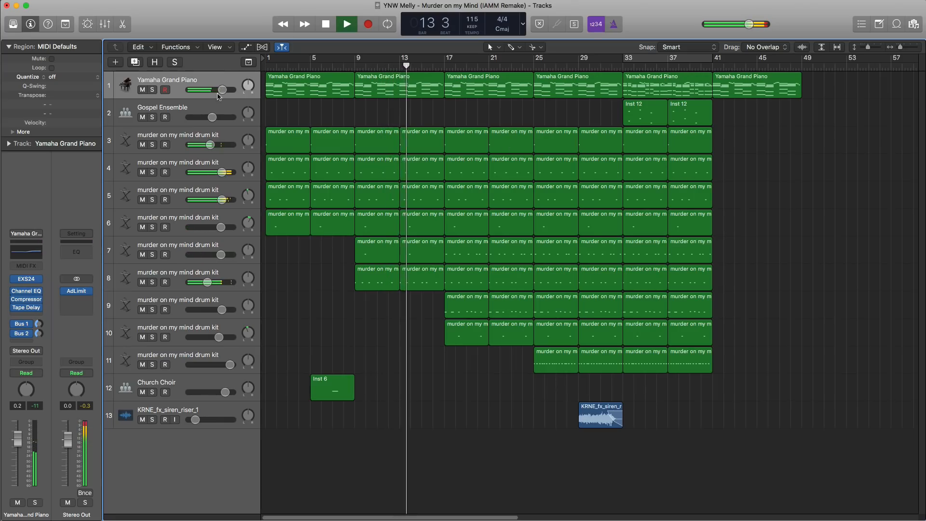
# Raise the piano volume to 0.5 dB and track 9's drum volume slightly, and return the stopped playhead to the start
pyautogui.moveTo(222, 90); pyautogui.dragTo(228, 97)
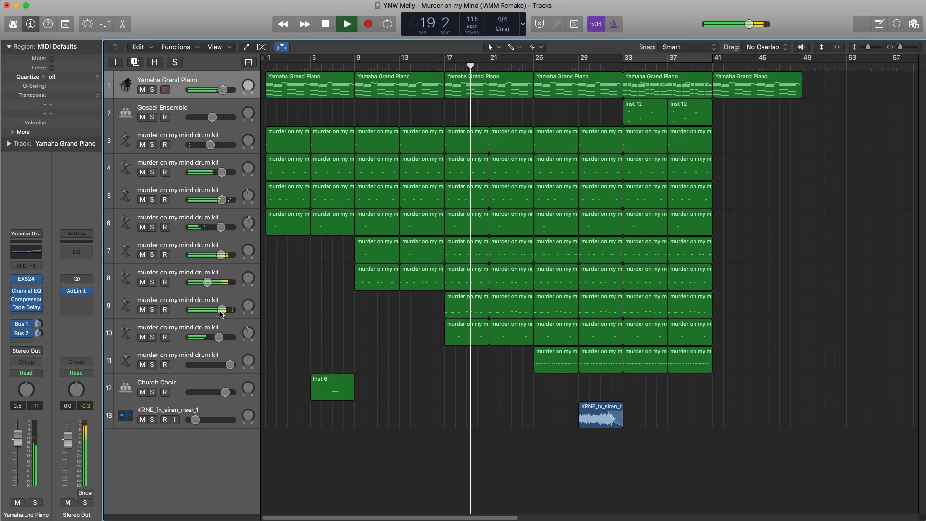
pyautogui.moveTo(222, 309); pyautogui.dragTo(223, 310)
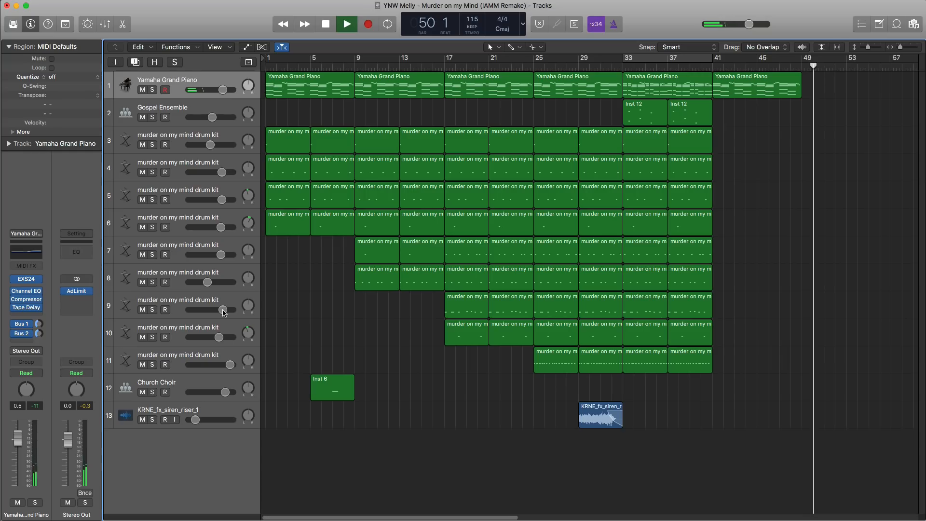
pyautogui.press('space')
pyautogui.press('Return')
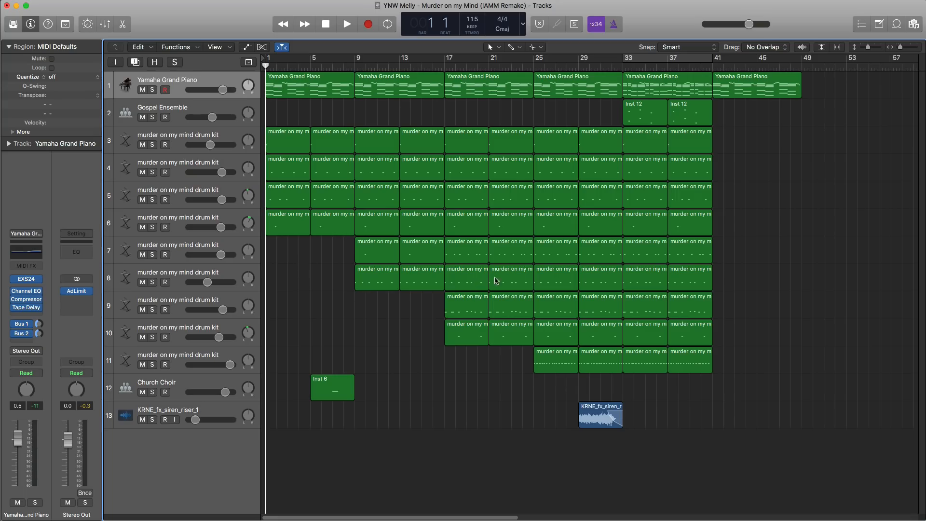
pyautogui.click(527, 225)
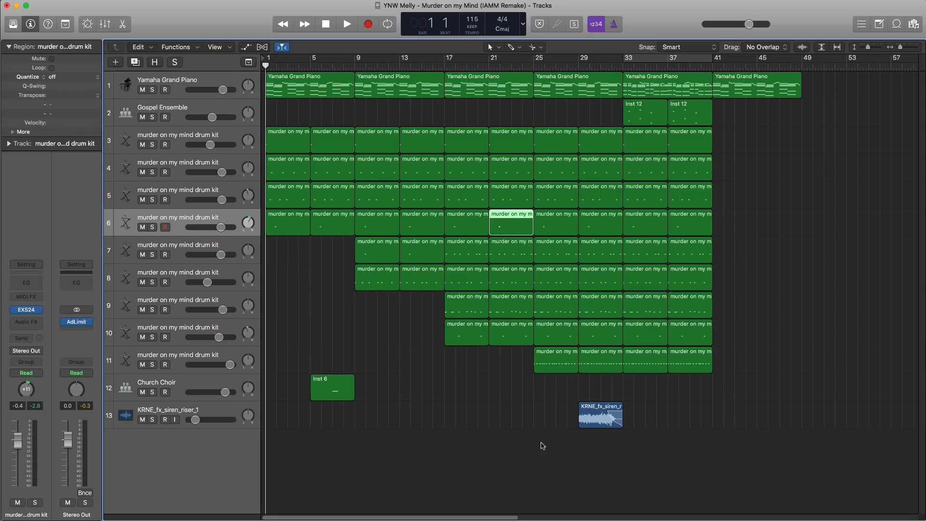